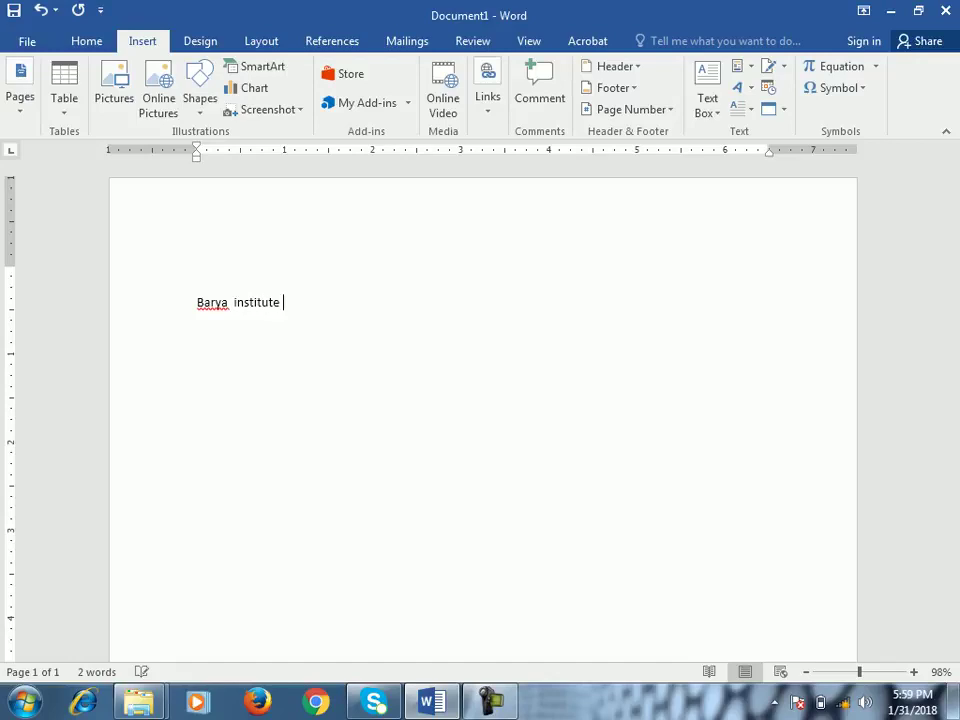
Step: Complete the line as "Barya institute of Information technology" and correct the misspelled word "Information"
{"action": "type", "text": "nformaiton technology"}
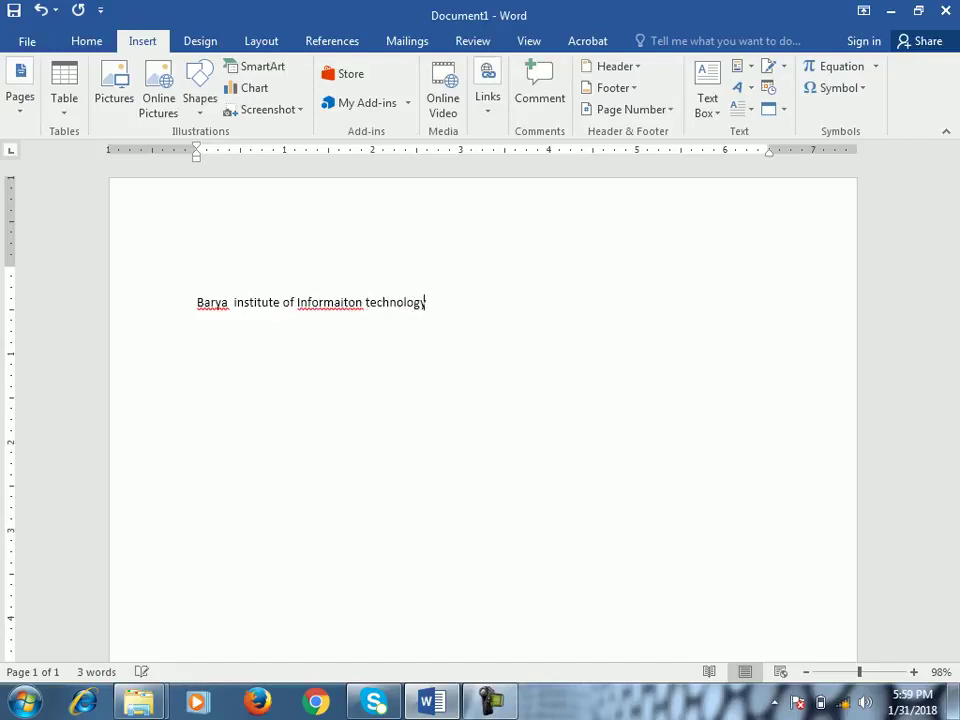
{"action": "left_click", "coordinate": [362, 302]}
{"action": "right_click", "coordinate": [349, 302]}
{"action": "left_click", "coordinate": [426, 324]}
{"action": "key", "text": "Home"}
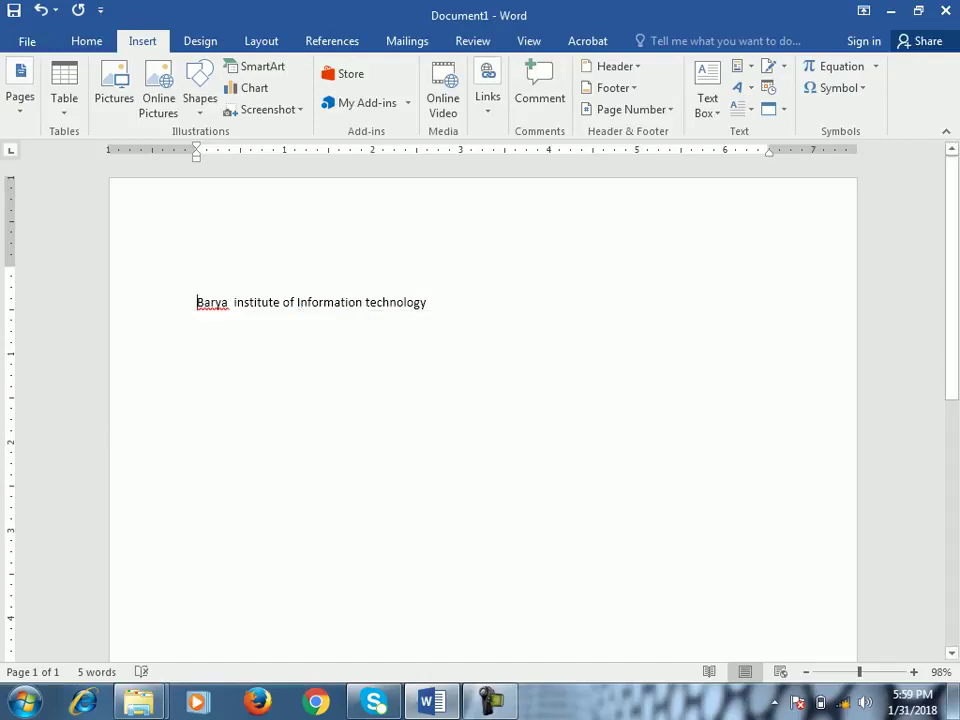
Step: Copy the institute name line and paste it eleven times after the original to fill a paragraph
{"action": "key", "text": "shift+End"}
{"action": "key", "text": "ctrl+c"}
{"action": "key", "text": "End"}
{"action": "key", "text": "ctrl+v"}
{"action": "key", "text": "ctrl+v"}
{"action": "key", "text": "ctrl+v"}
{"action": "key", "text": "ctrl+v"}
{"action": "key", "text": "ctrl+v"}
{"action": "key", "text": "ctrl+v"}
{"action": "key", "text": "ctrl+v"}
{"action": "key", "text": "ctrl+v"}
{"action": "key", "text": "ctrl+v"}
{"action": "key", "text": "ctrl+v"}
{"action": "key", "text": "ctrl+v"}
{"action": "key", "text": "ctrl+Home"}
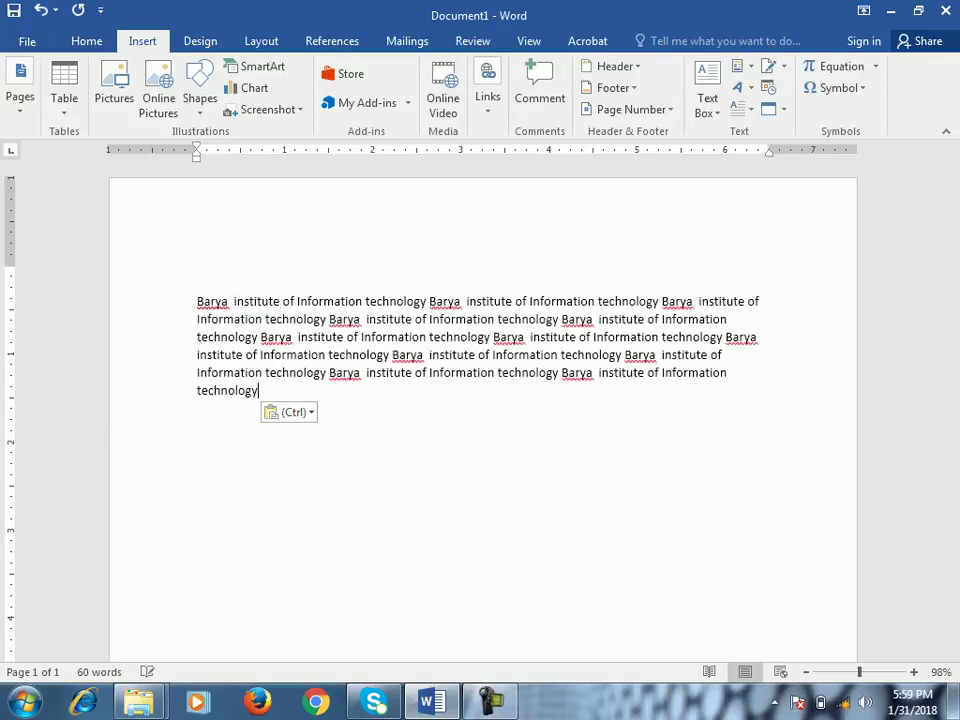
Step: Extend the document to five pages with page breaks, pasting several copies of the institute name between them
{"action": "key", "text": "ctrl+Return"}
{"action": "key", "text": "ctrl+v"}
{"action": "key", "text": "ctrl+v"}
{"action": "key", "text": "ctrl+v"}
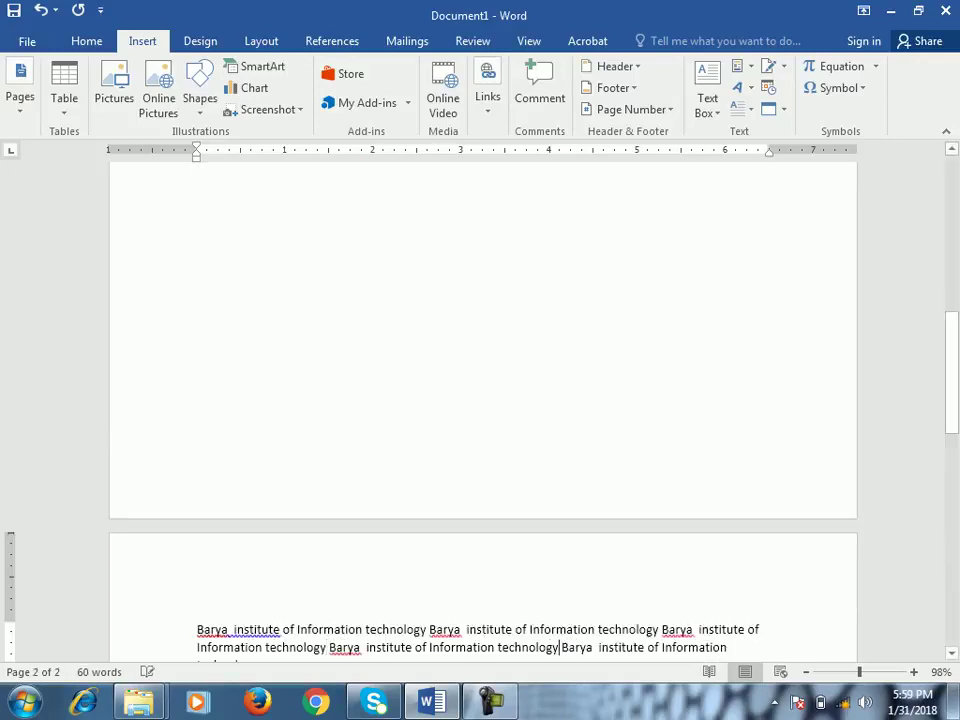
{"action": "key", "text": "ctrl+Return"}
{"action": "key", "text": "ctrl+v"}
{"action": "key", "text": "ctrl+v"}
{"action": "key", "text": "ctrl+v"}
{"action": "key", "text": "ctrl+Return"}
{"action": "key", "text": "ctrl+v"}
{"action": "key", "text": "ctrl+v"}
{"action": "key", "text": "ctrl+v"}
{"action": "key", "text": "ctrl+v"}
{"action": "key", "text": "ctrl+v"}
{"action": "key", "text": "ctrl+v"}
{"action": "key", "text": "ctrl+Return"}
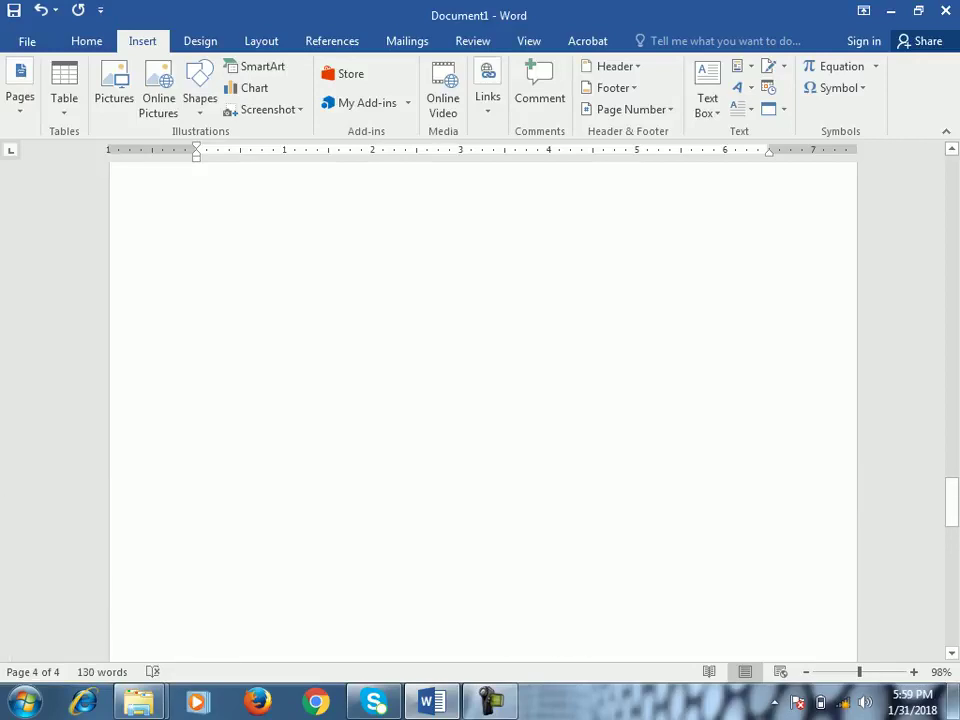
Step: Look at the first page's header area and browse the built-in header designs without applying one
{"action": "left_click_drag", "start_coordinate": [951, 512], "coordinate": [951, 178]}
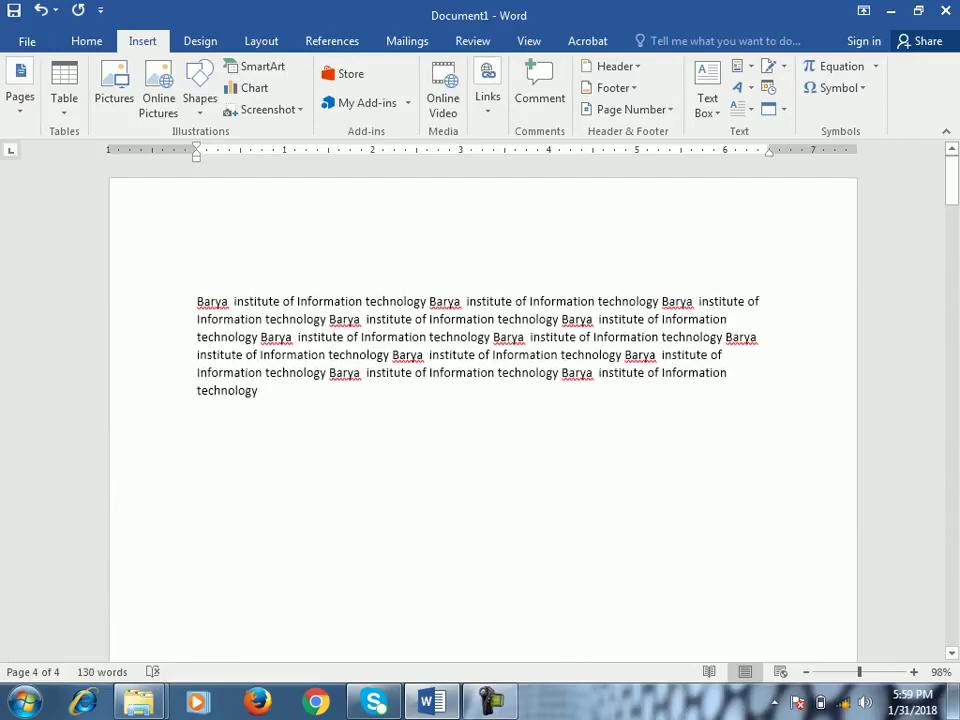
{"action": "double_click", "coordinate": [300, 226]}
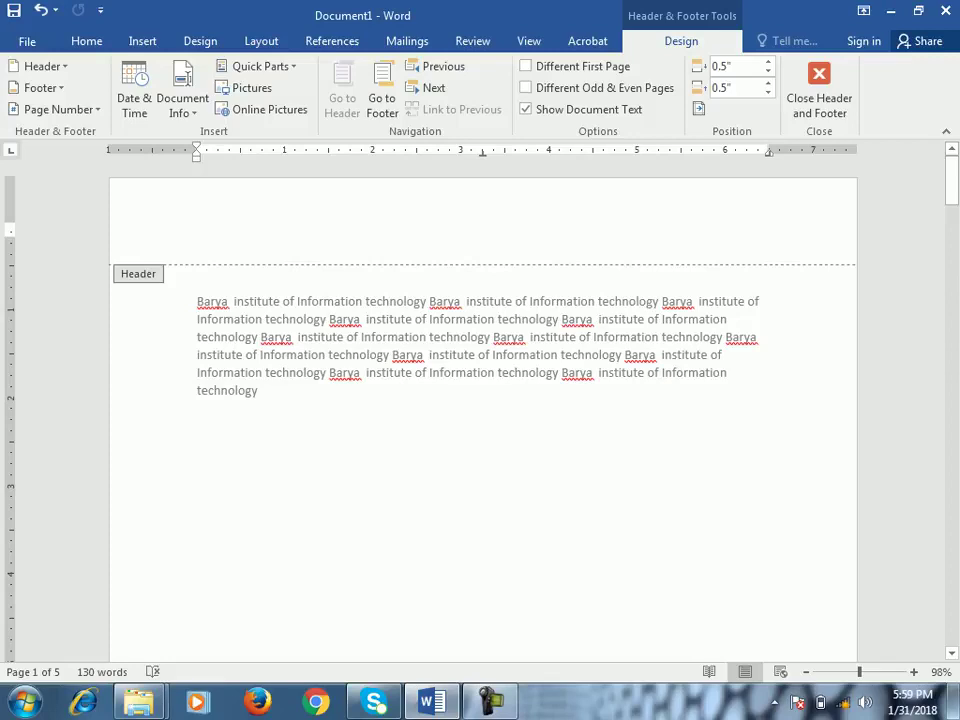
{"action": "left_click", "coordinate": [819, 90]}
{"action": "left_click", "coordinate": [142, 41]}
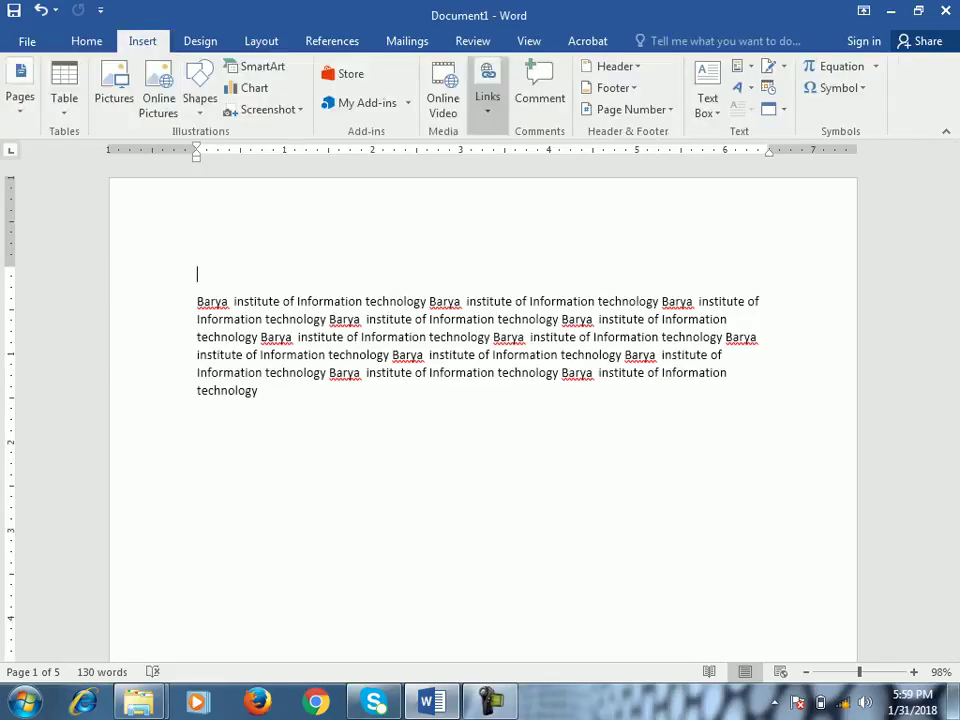
{"action": "left_click", "coordinate": [612, 66]}
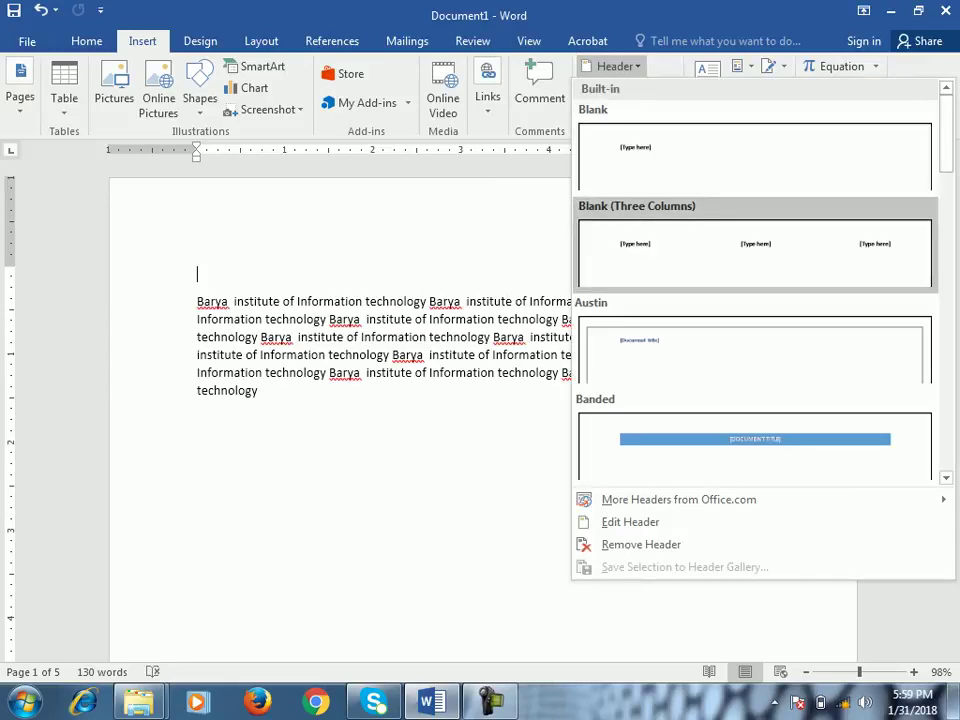
{"action": "scroll", "coordinate": [755, 340], "scroll_direction": "down", "scroll_amount": 3}
{"action": "scroll", "coordinate": [755, 340], "scroll_direction": "up", "scroll_amount": 3}
{"action": "key", "text": "Escape"}
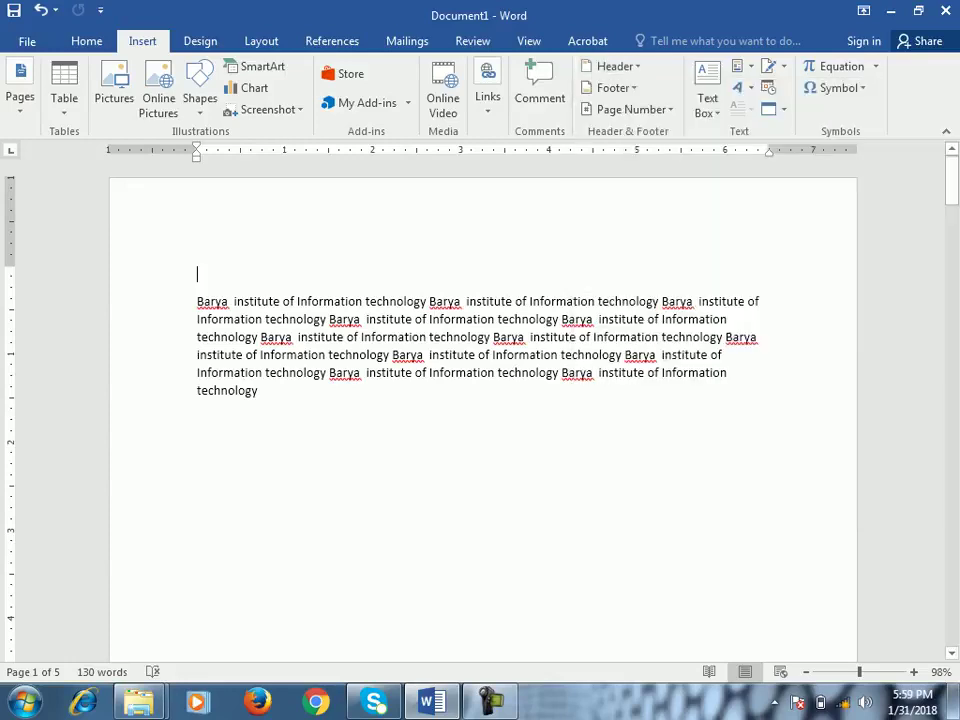
Step: Open the header, try the "Accent Bar, Left" page number in the page margin, and undo it
{"action": "double_click", "coordinate": [197, 230]}
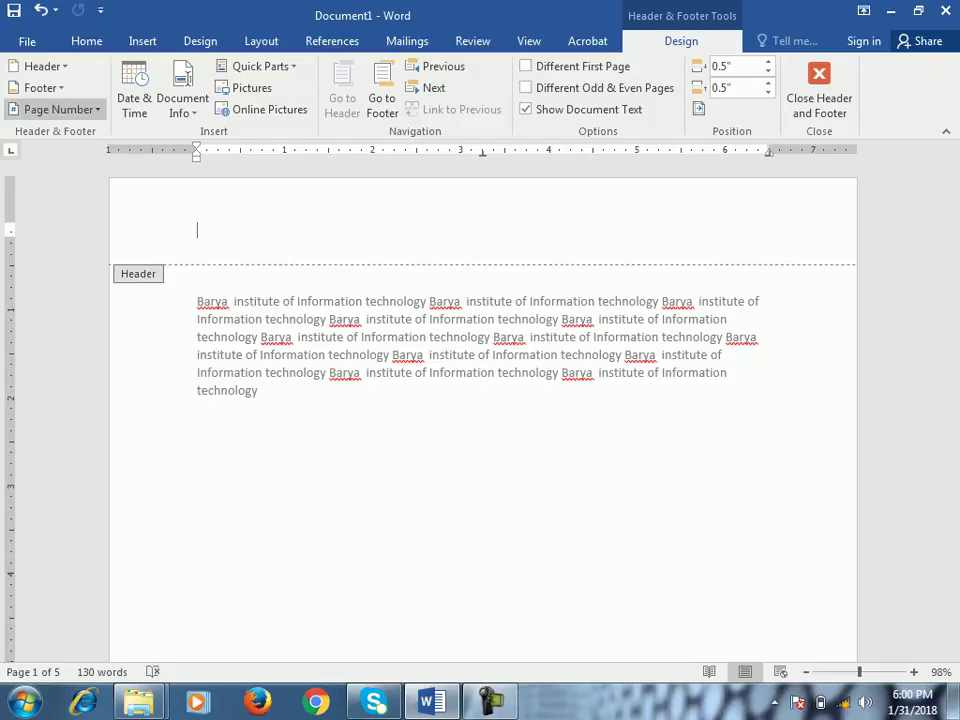
{"action": "left_click", "coordinate": [60, 109]}
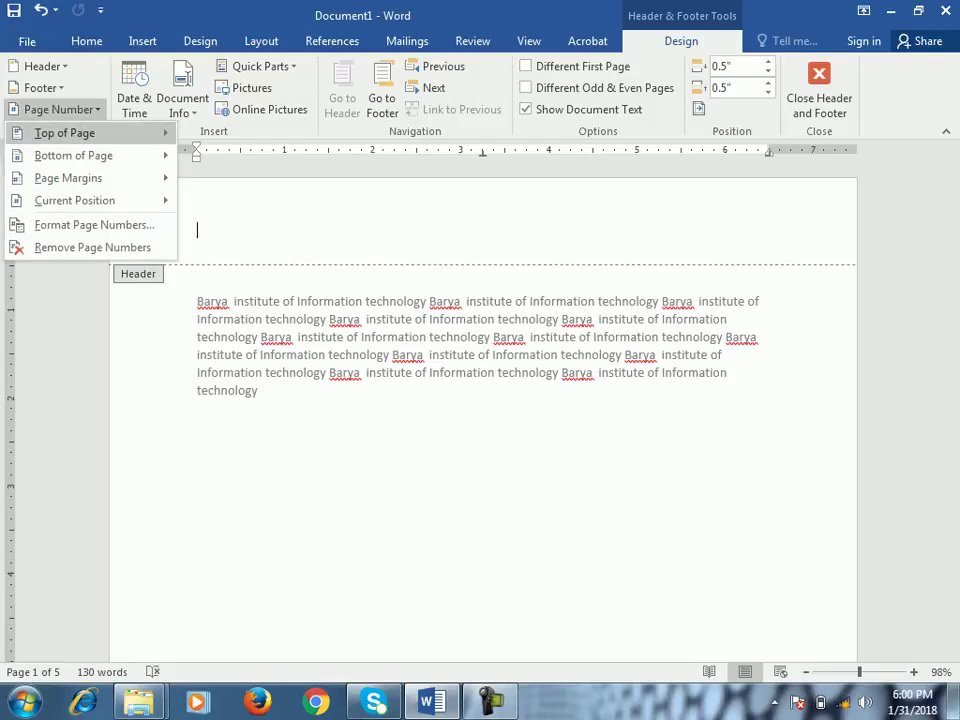
{"action": "mouse_move", "coordinate": [64, 133]}
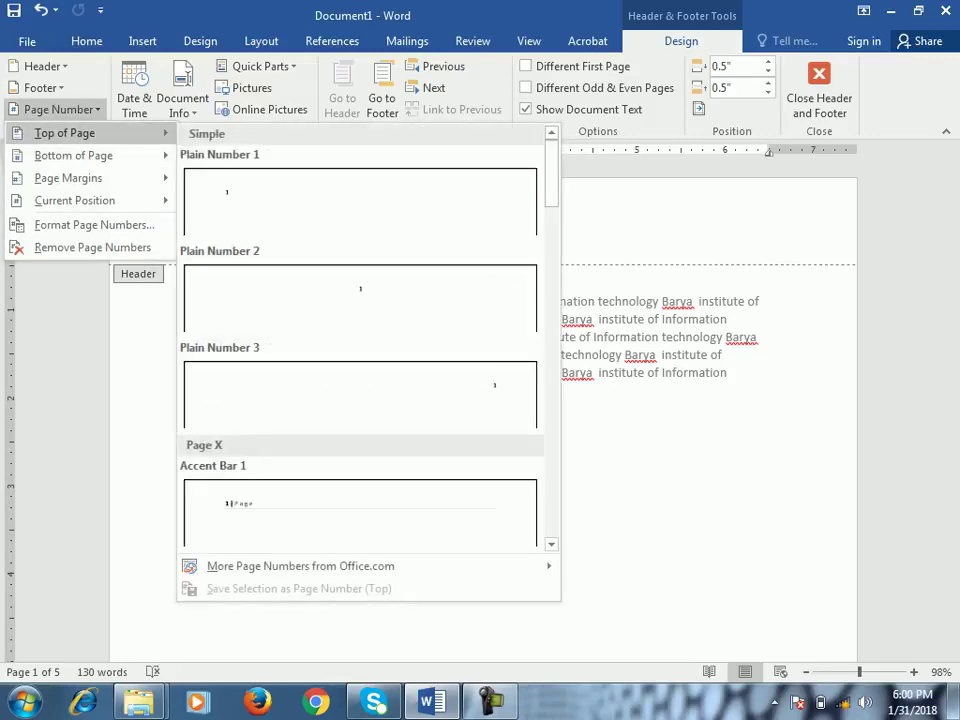
{"action": "mouse_move", "coordinate": [73, 155]}
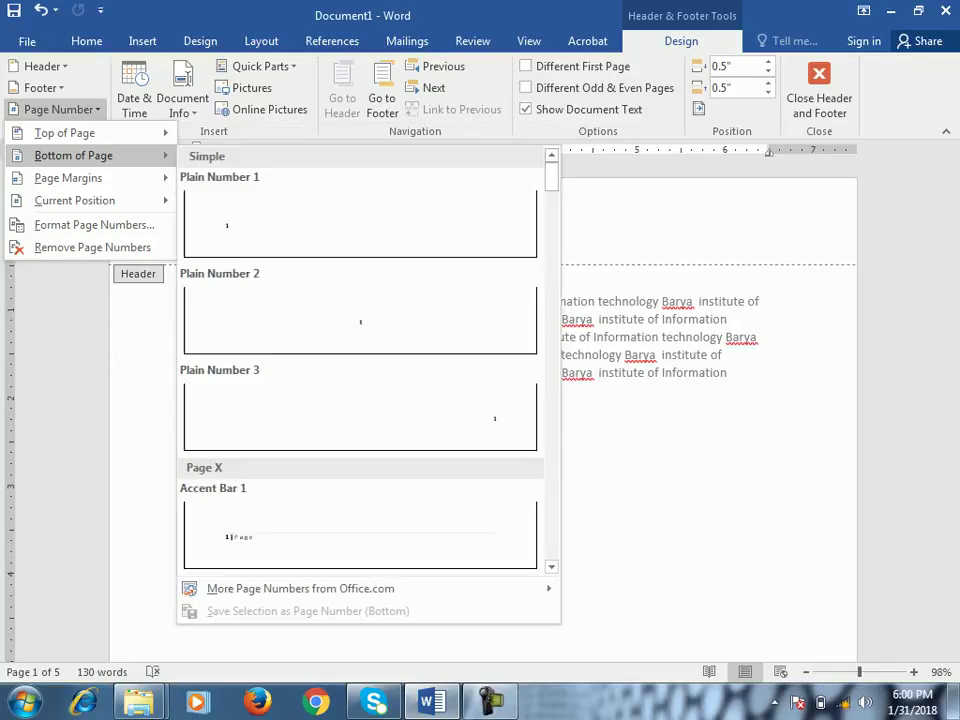
{"action": "mouse_move", "coordinate": [68, 178]}
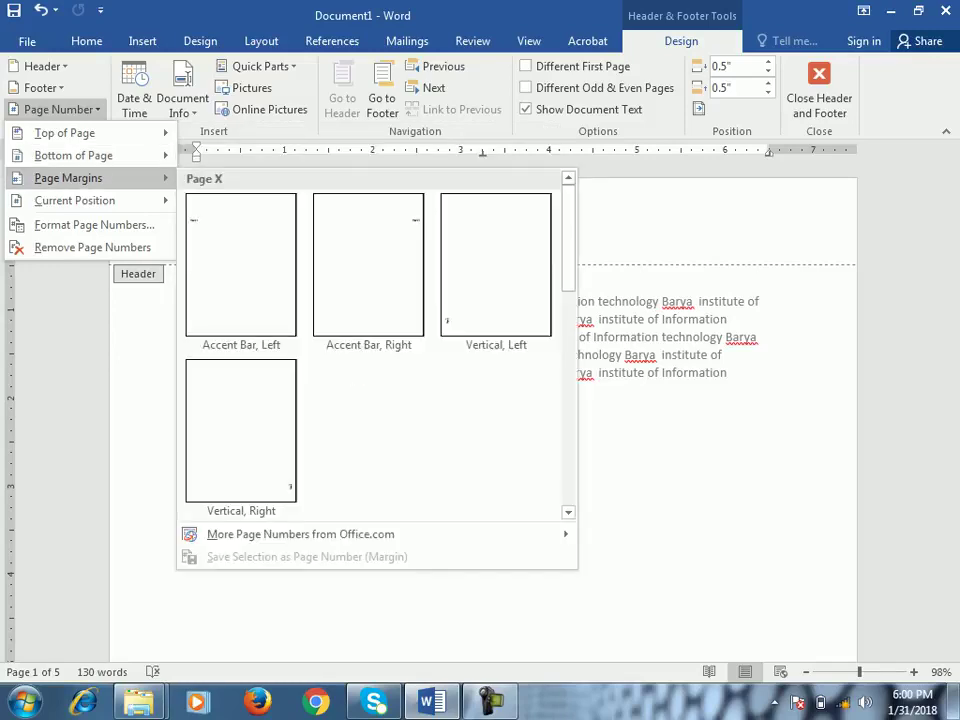
{"action": "left_click", "coordinate": [240, 265]}
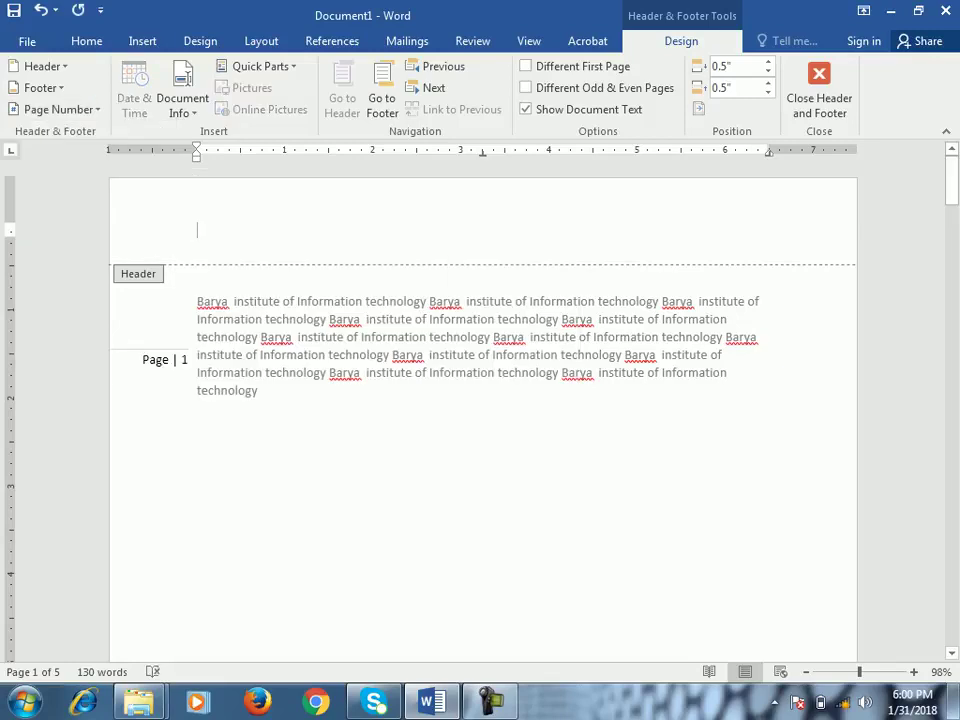
{"action": "key", "text": "ctrl+z"}
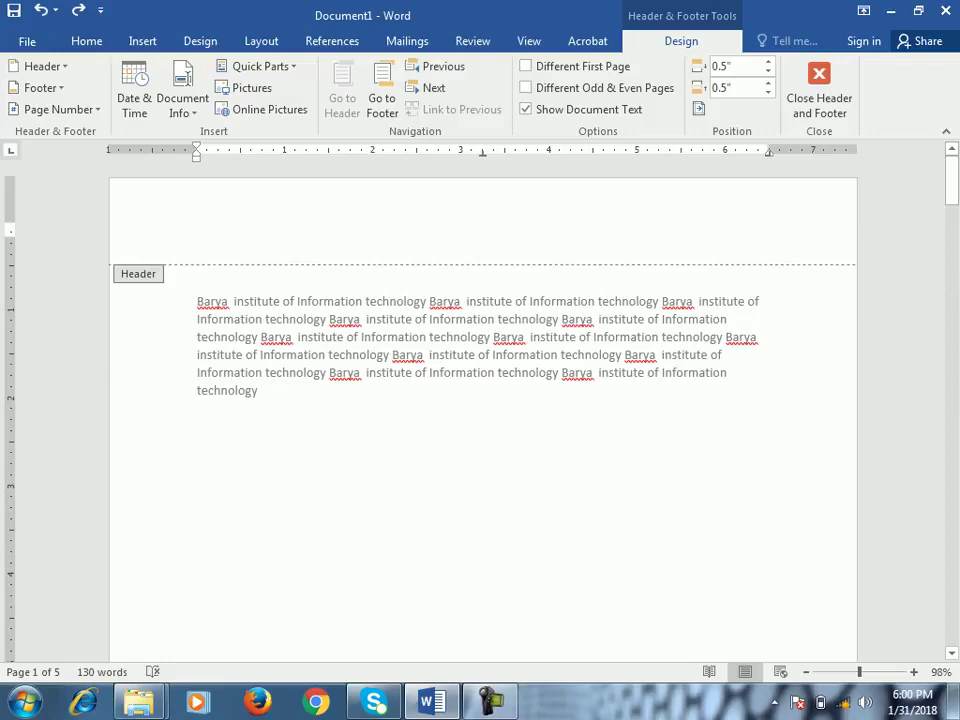
Step: Paste the text "Barya institute of Information technology" into the first page's header and select it
{"action": "key", "text": "ctrl+v"}
{"action": "left_click_drag", "start_coordinate": [428, 230], "coordinate": [196, 230]}
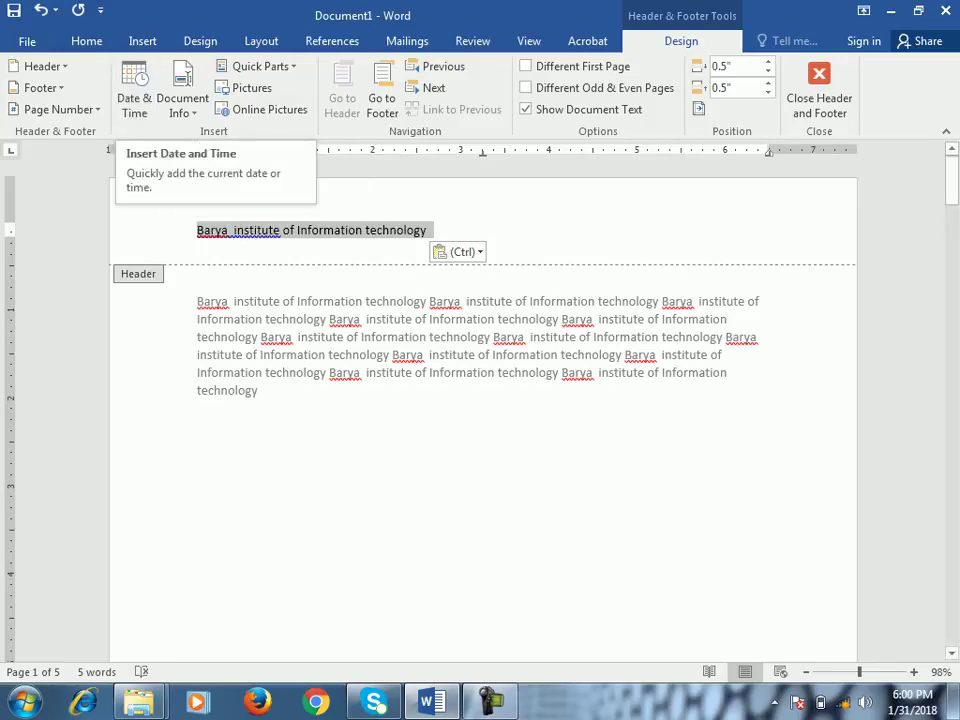
Step: Insert the date into the first page's footer in the format "Wednesday, January 31, 2018"
{"action": "scroll", "coordinate": [480, 400], "scroll_direction": "down", "scroll_amount": 10}
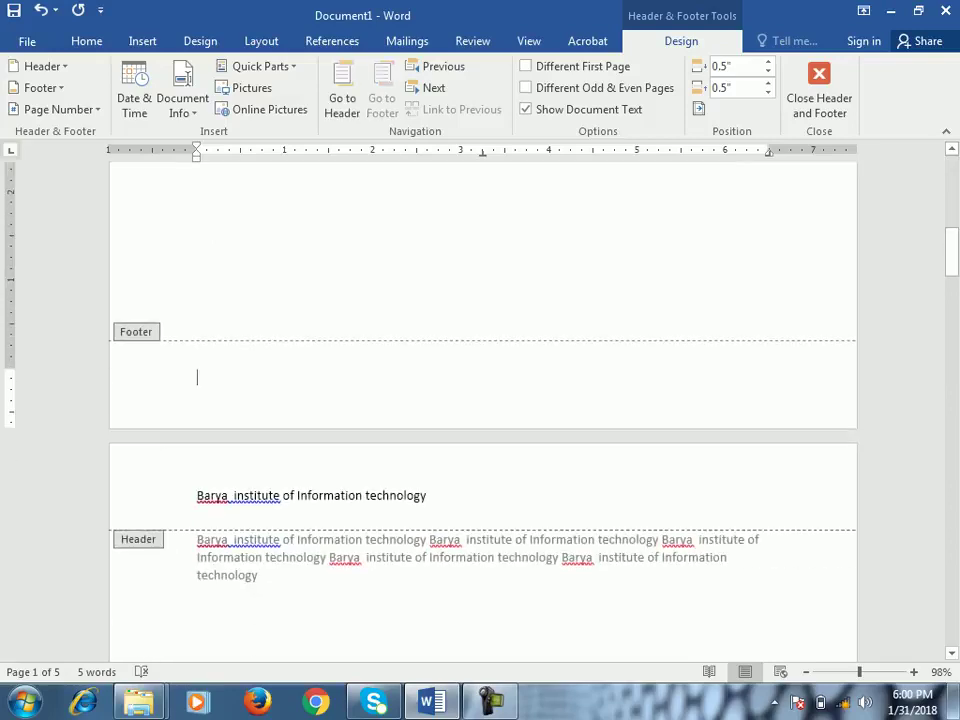
{"action": "left_click", "coordinate": [134, 98]}
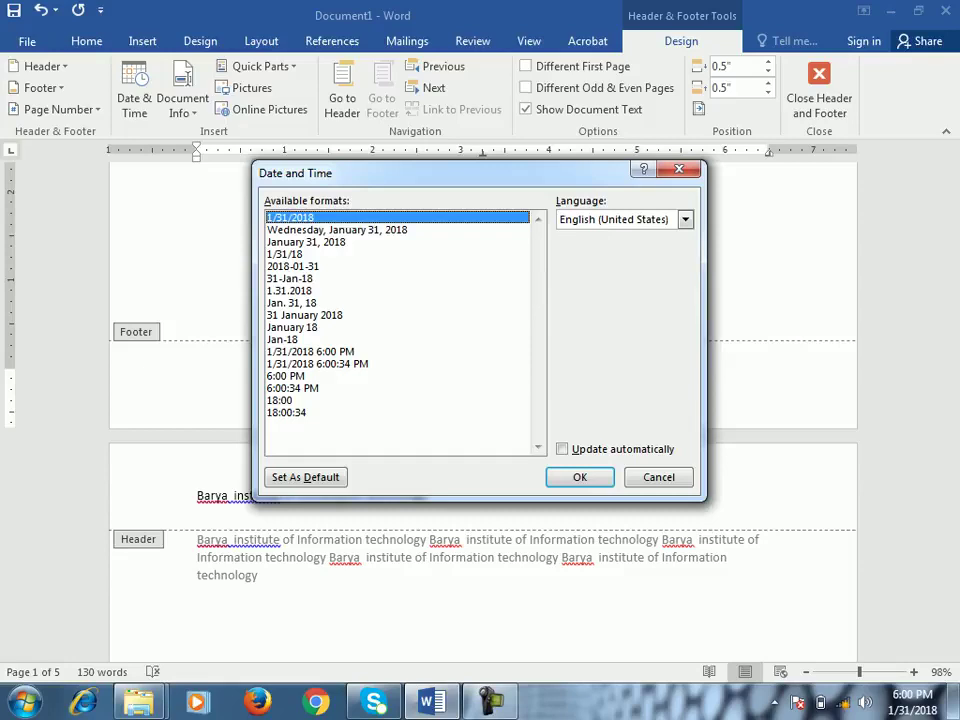
{"action": "left_click", "coordinate": [337, 230]}
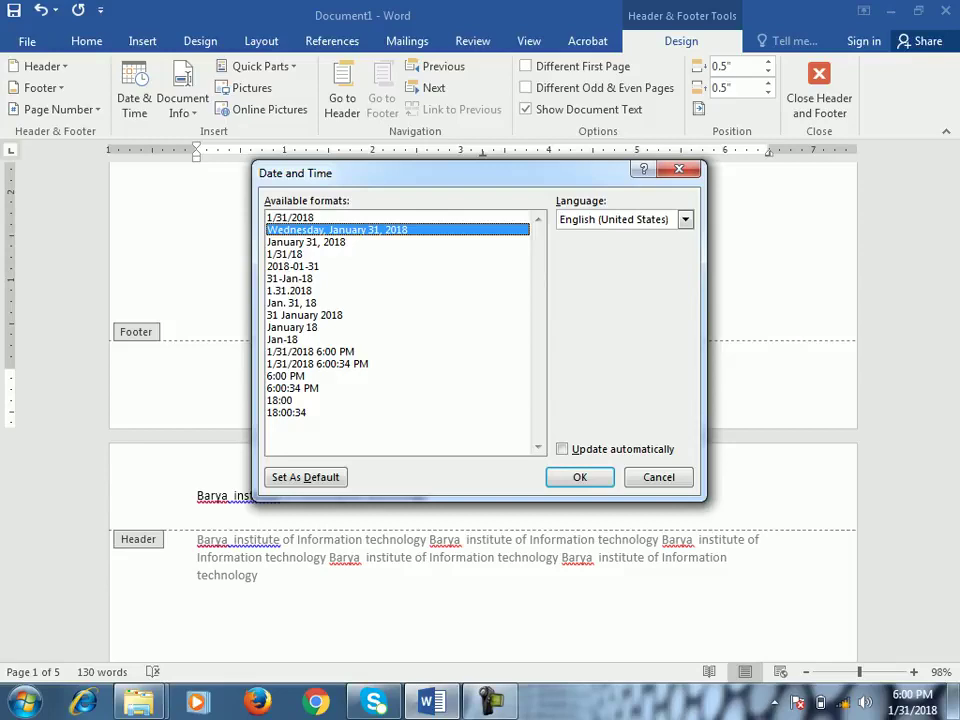
{"action": "key", "text": "Return"}
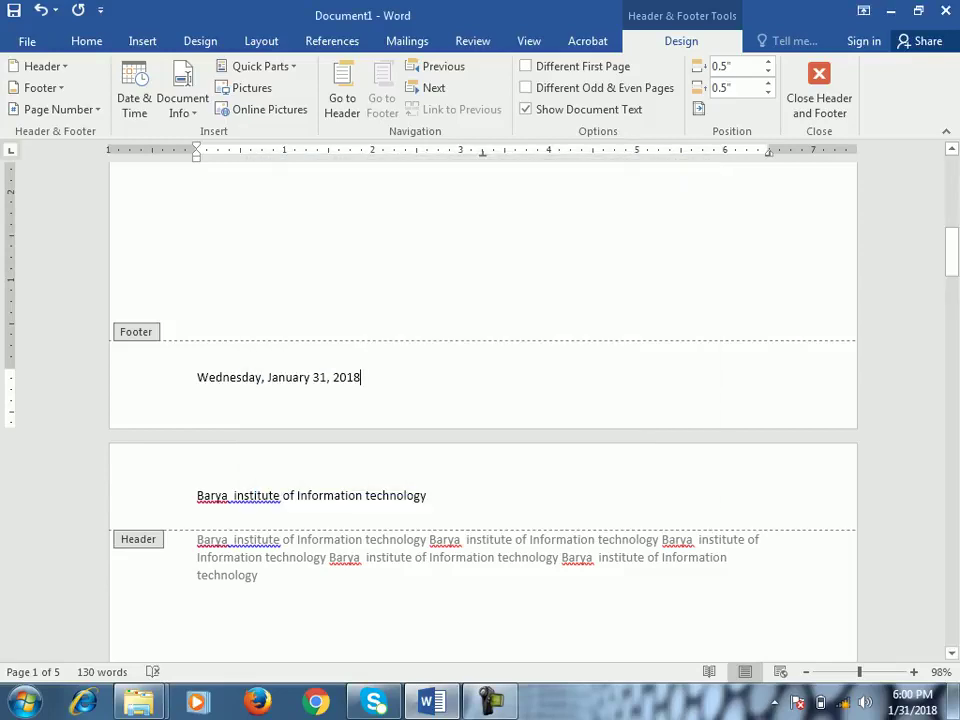
{"action": "scroll", "coordinate": [483, 410], "scroll_direction": "down", "scroll_amount": 11}
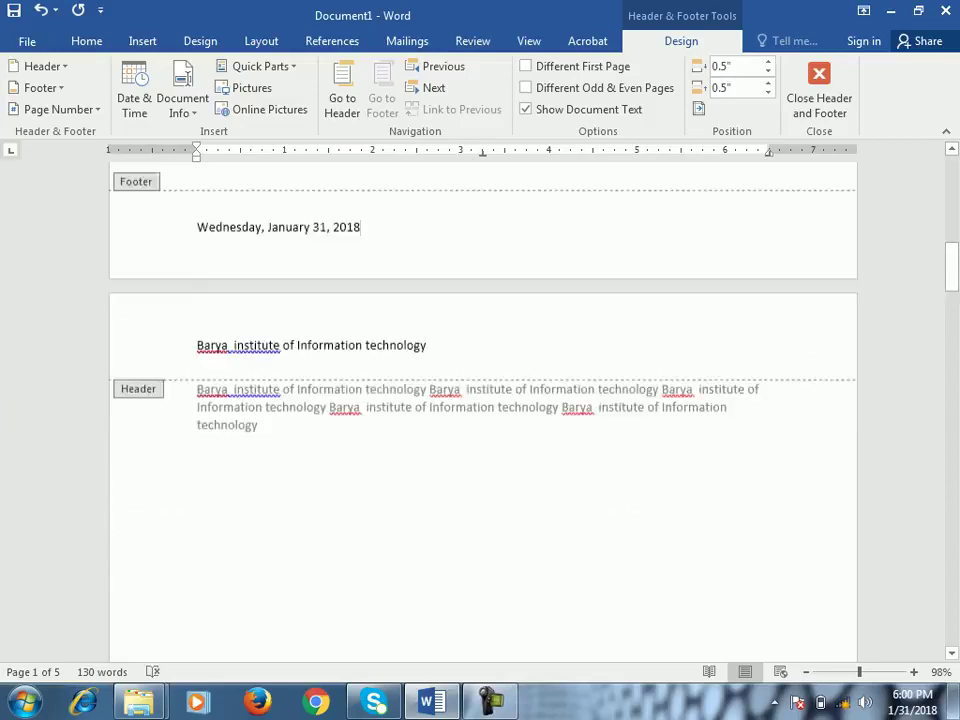
{"action": "scroll", "coordinate": [483, 410], "scroll_direction": "up", "scroll_amount": 10}
{"action": "scroll", "coordinate": [483, 410], "scroll_direction": "up", "scroll_amount": 1}
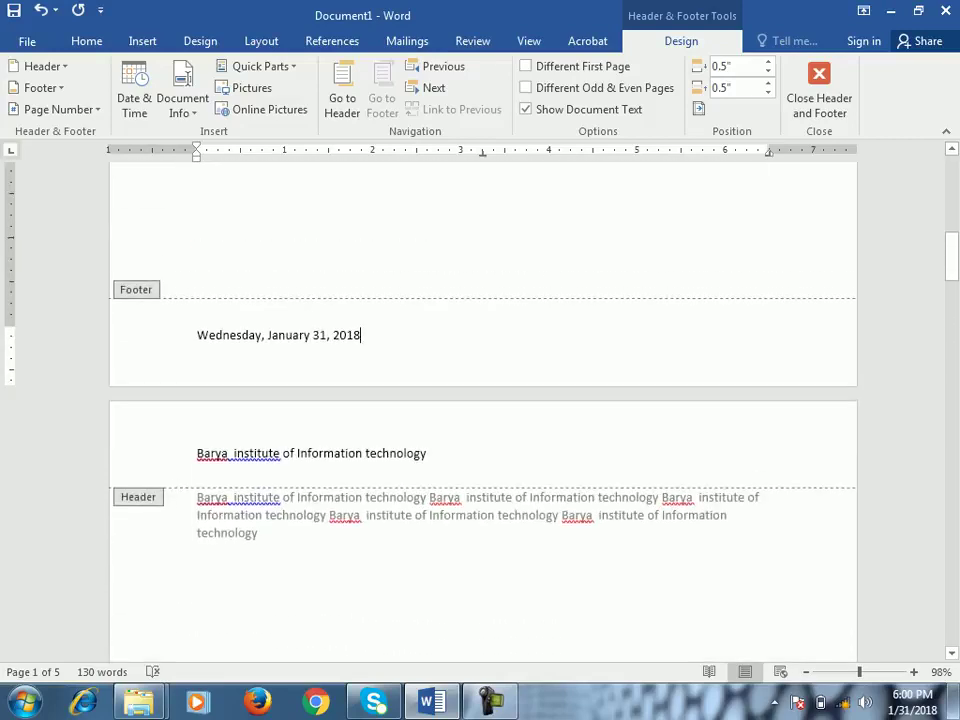
{"action": "scroll", "coordinate": [483, 410], "scroll_direction": "up", "scroll_amount": 3}
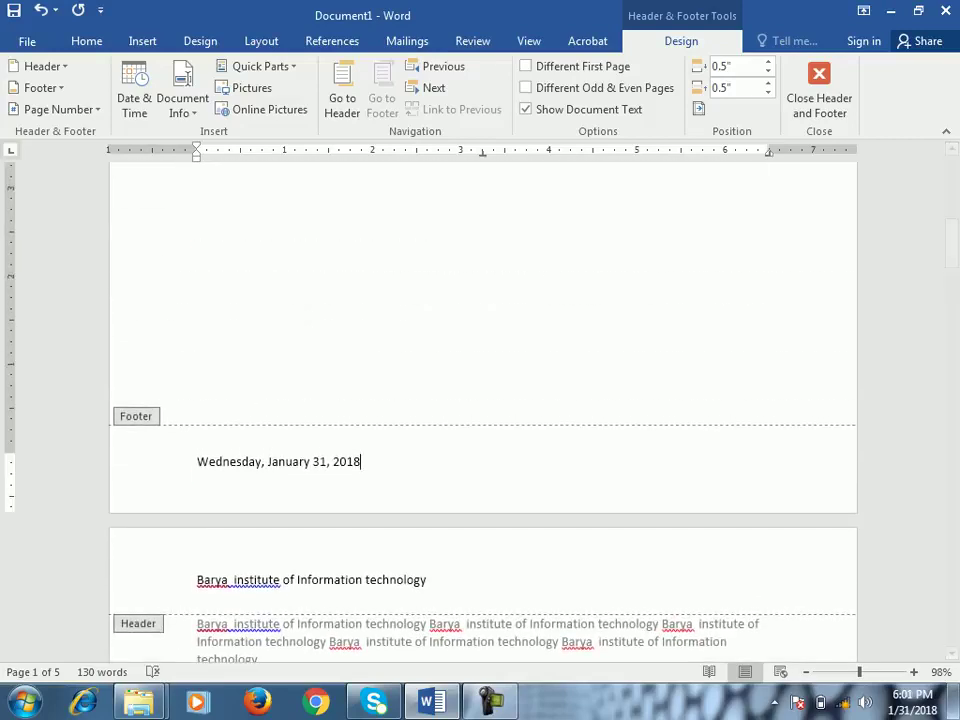
Step: Examine the available document info fields and the document's full properties, including its author details
{"action": "left_click", "coordinate": [182, 105]}
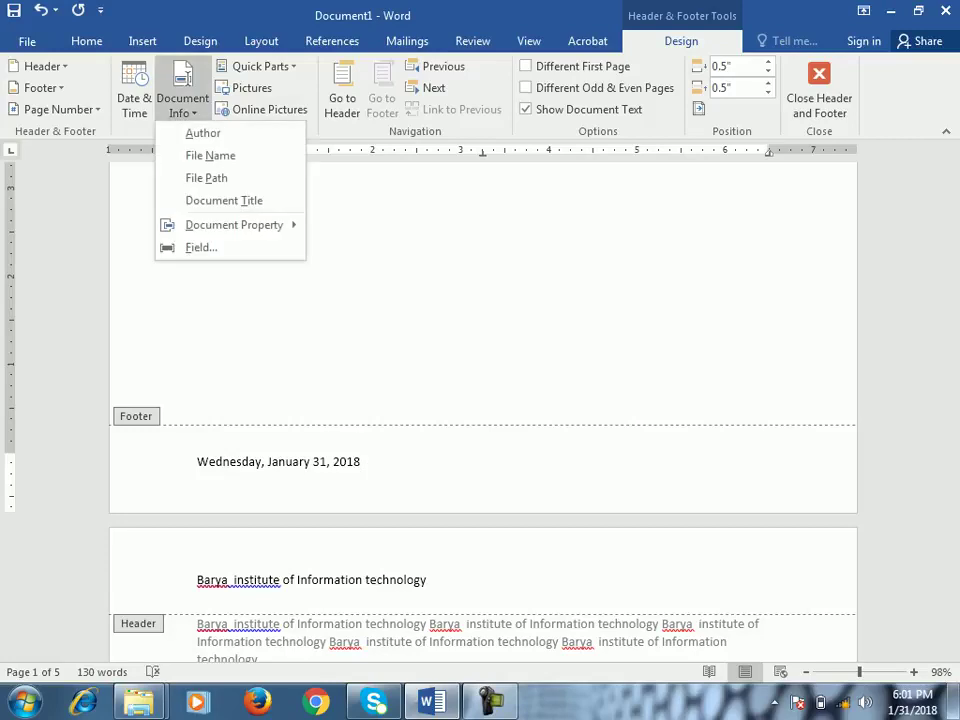
{"action": "left_click", "coordinate": [27, 41]}
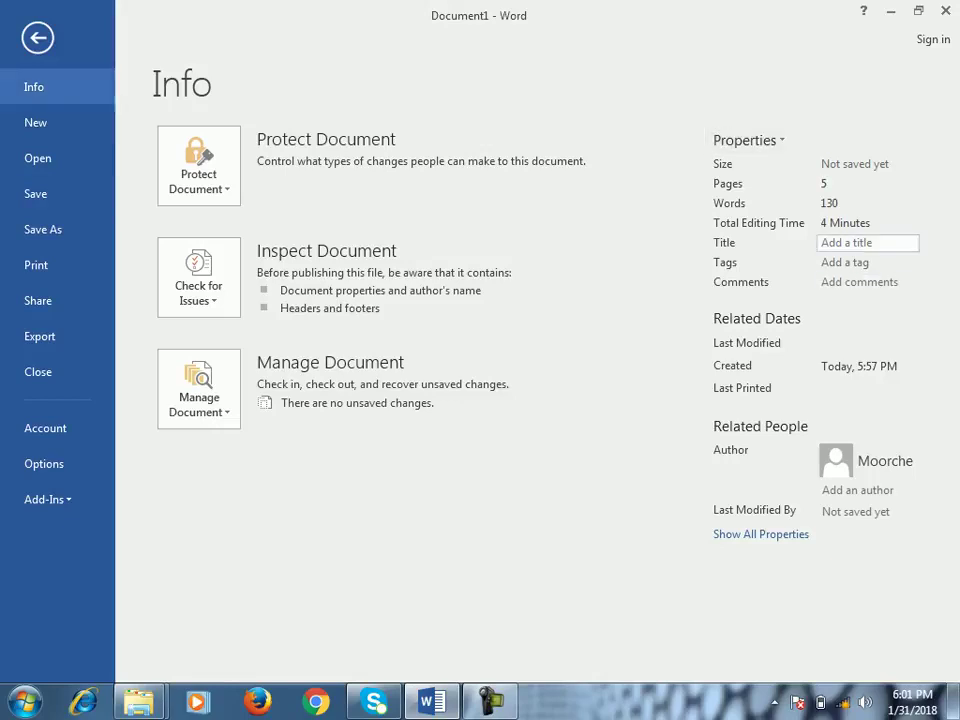
{"action": "left_click", "coordinate": [845, 490]}
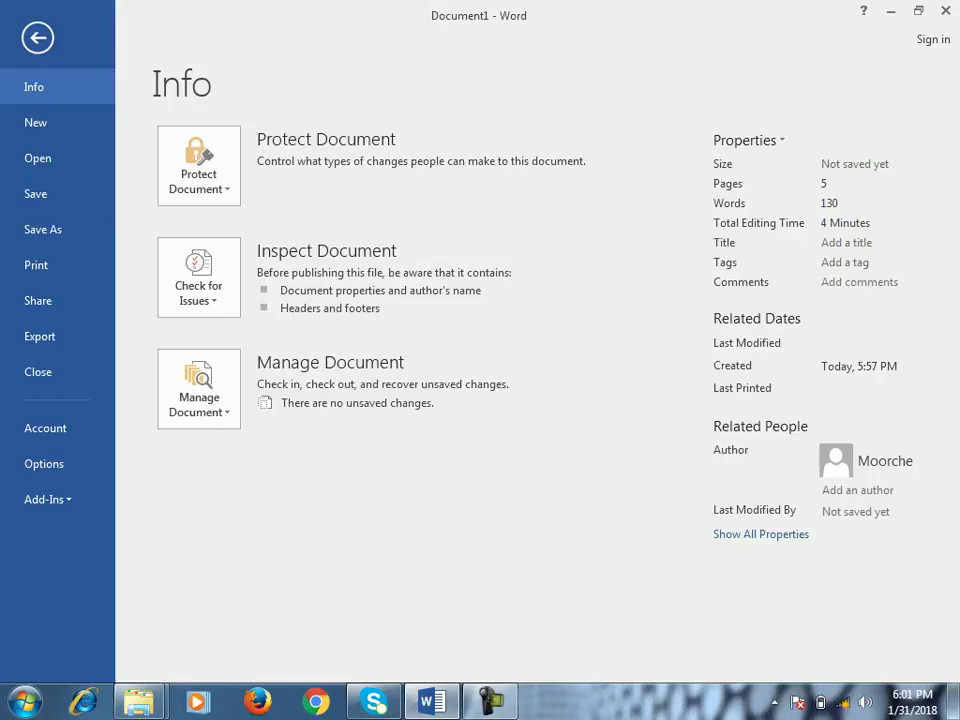
{"action": "left_click", "coordinate": [760, 534]}
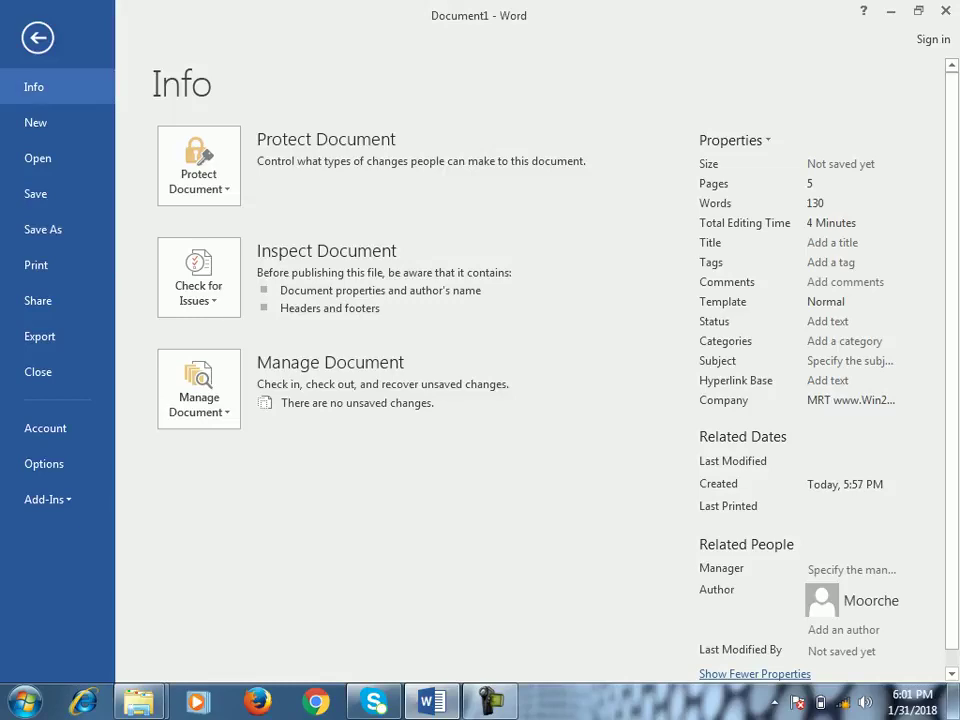
{"action": "left_click", "coordinate": [37, 37]}
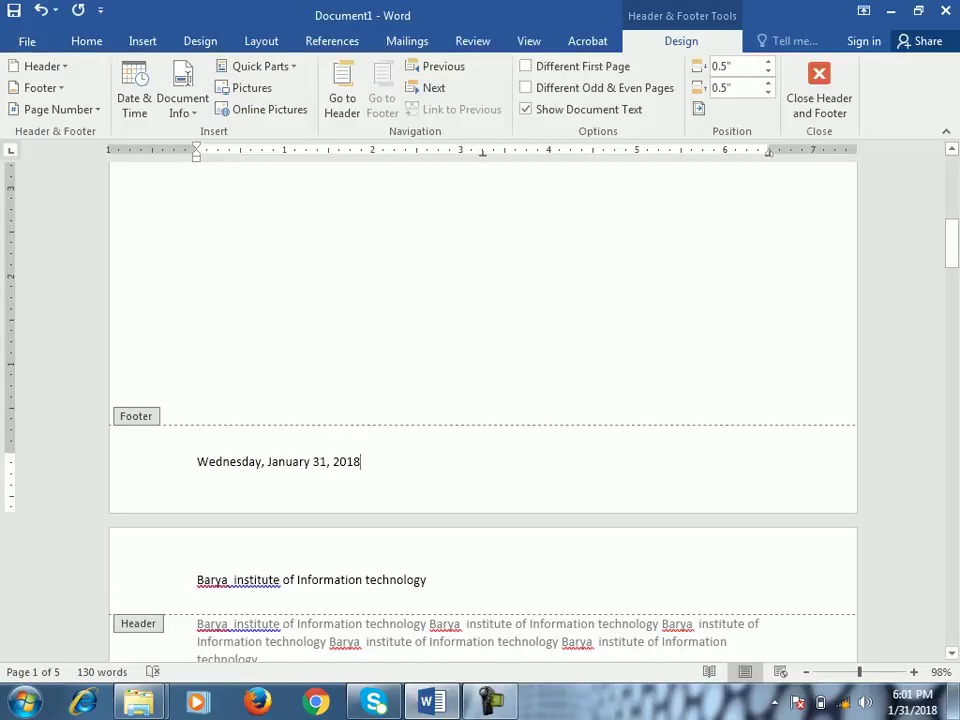
Step: Insert the Author document info field on a new line below the date in the footer
{"action": "key", "text": "Return"}
{"action": "left_click", "coordinate": [182, 98]}
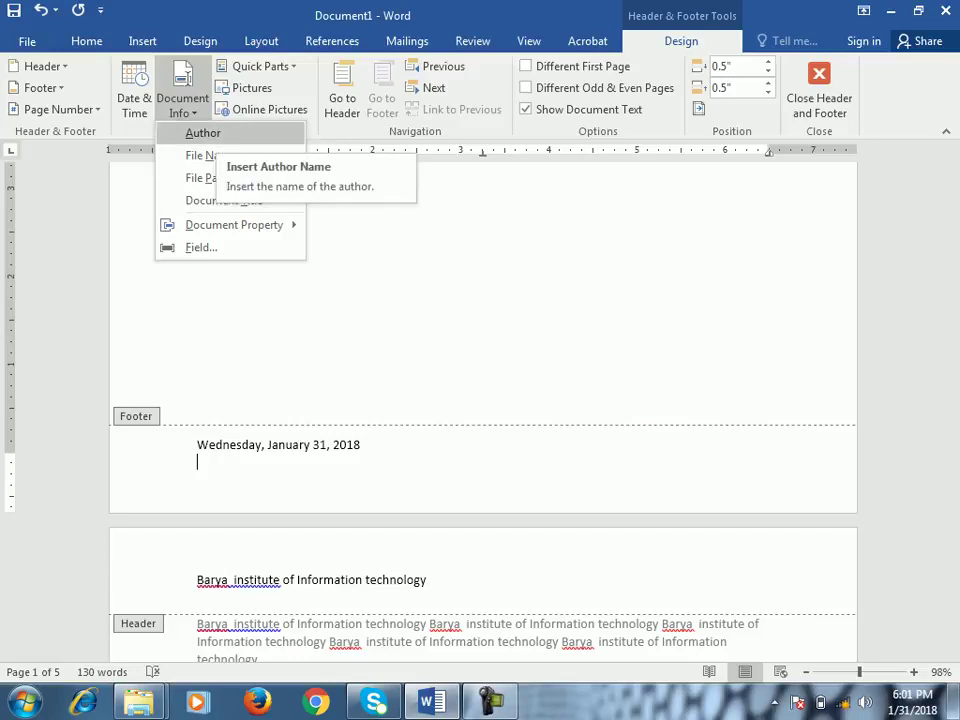
{"action": "left_click", "coordinate": [203, 133]}
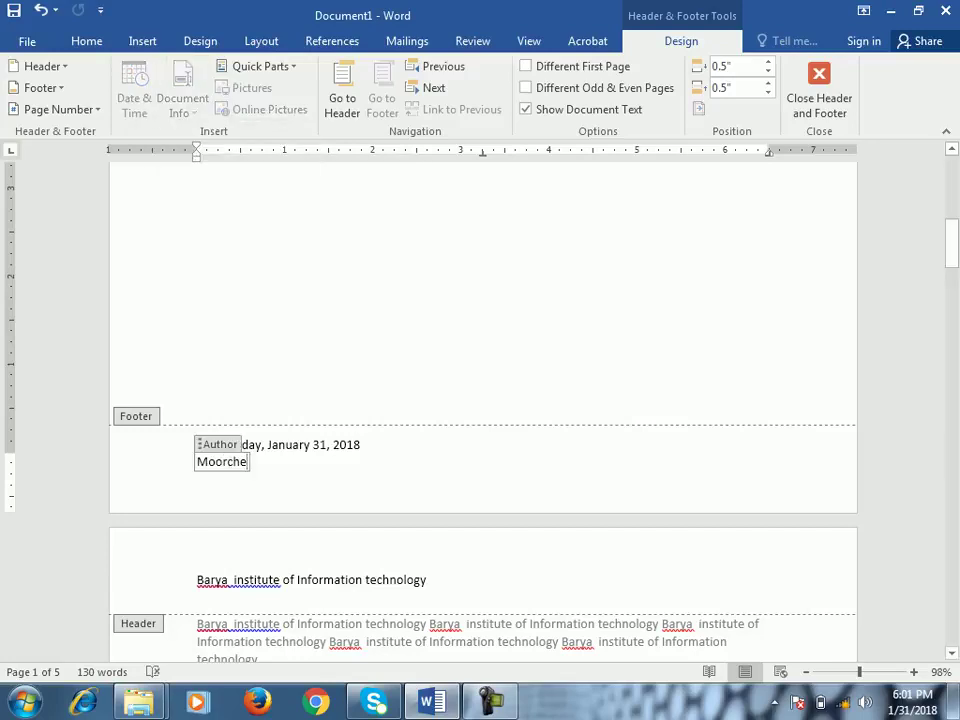
Step: Replace the name in the footer's Author field with a different author's first name
{"action": "key", "text": "BackSpace"}
{"action": "key", "text": "BackSpace"}
{"action": "key", "text": "BackSpace"}
{"action": "key", "text": "BackSpace"}
{"action": "key", "text": "BackSpace"}
{"action": "key", "text": "BackSpace"}
{"action": "key", "text": "BackSpace"}
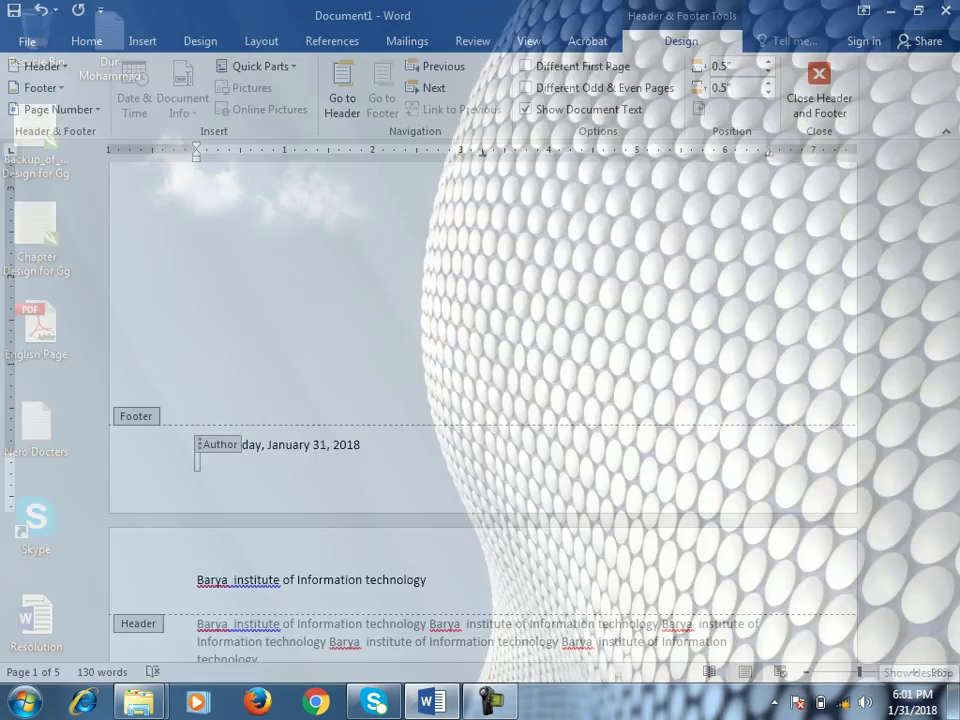
{"action": "type", "text": "Faroq"}
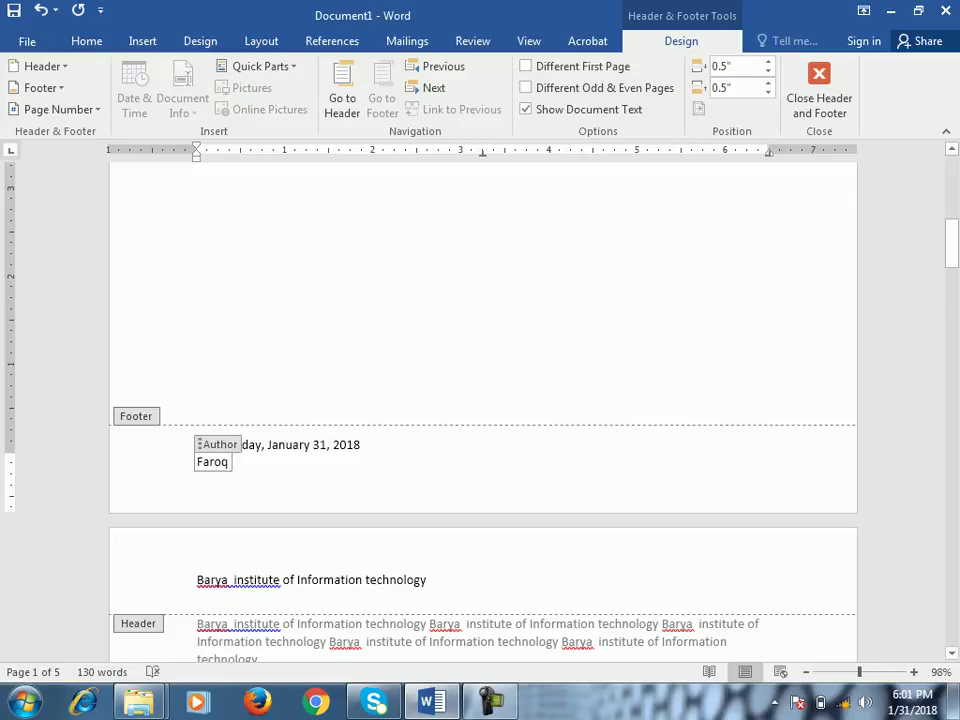
{"action": "left_click", "coordinate": [359, 444]}
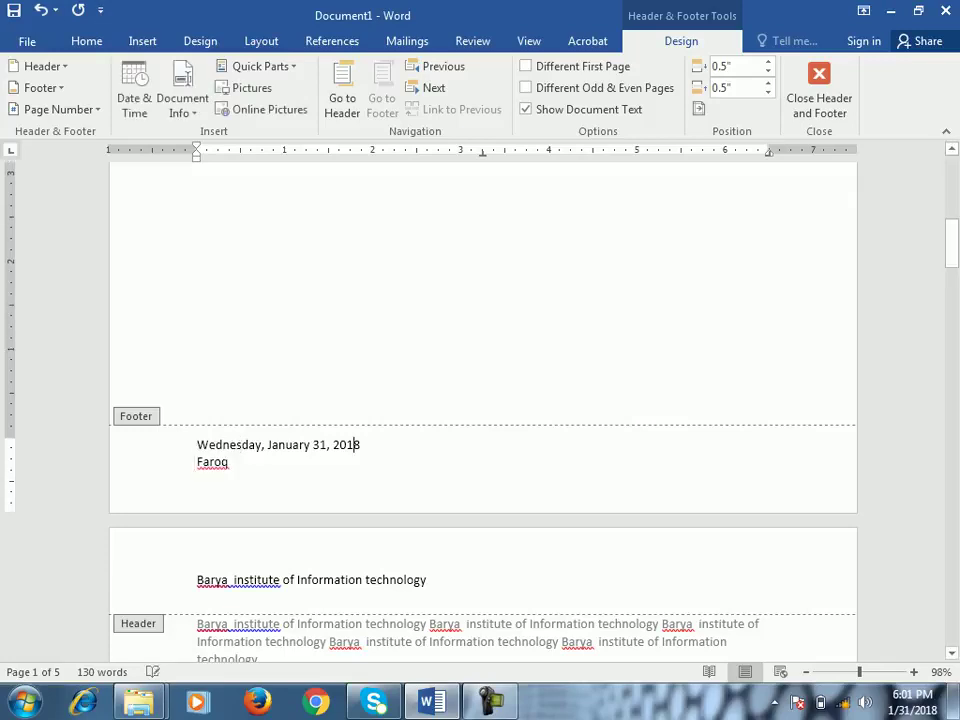
Step: Try the File Name and File Path document info fields in the footer's date line, undoing each insertion
{"action": "left_click", "coordinate": [182, 105]}
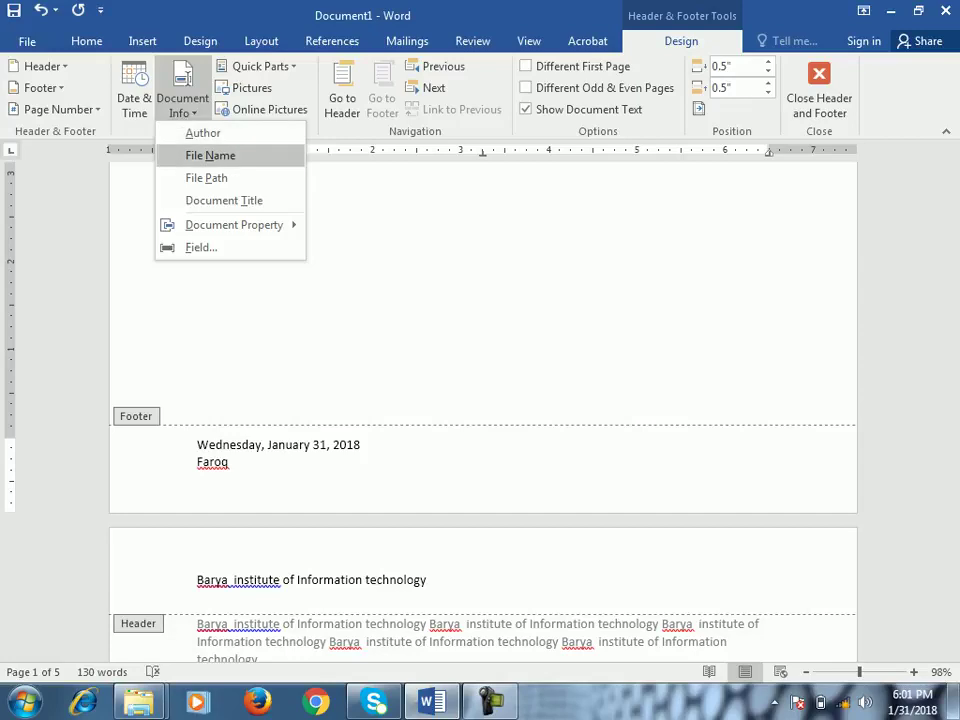
{"action": "left_click", "coordinate": [210, 155]}
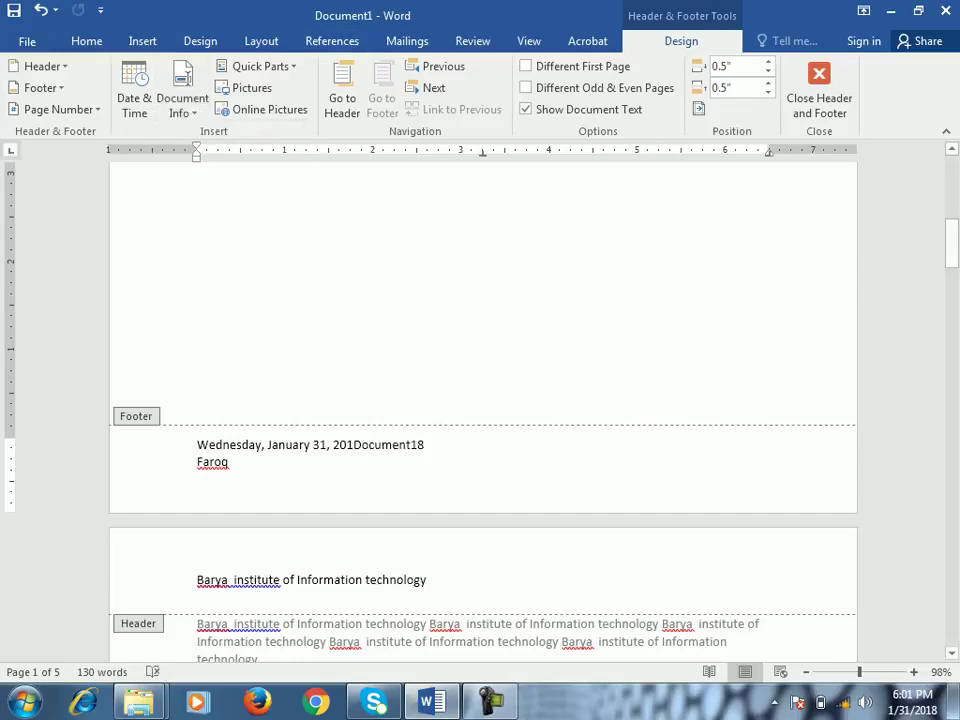
{"action": "key", "text": "ctrl+z"}
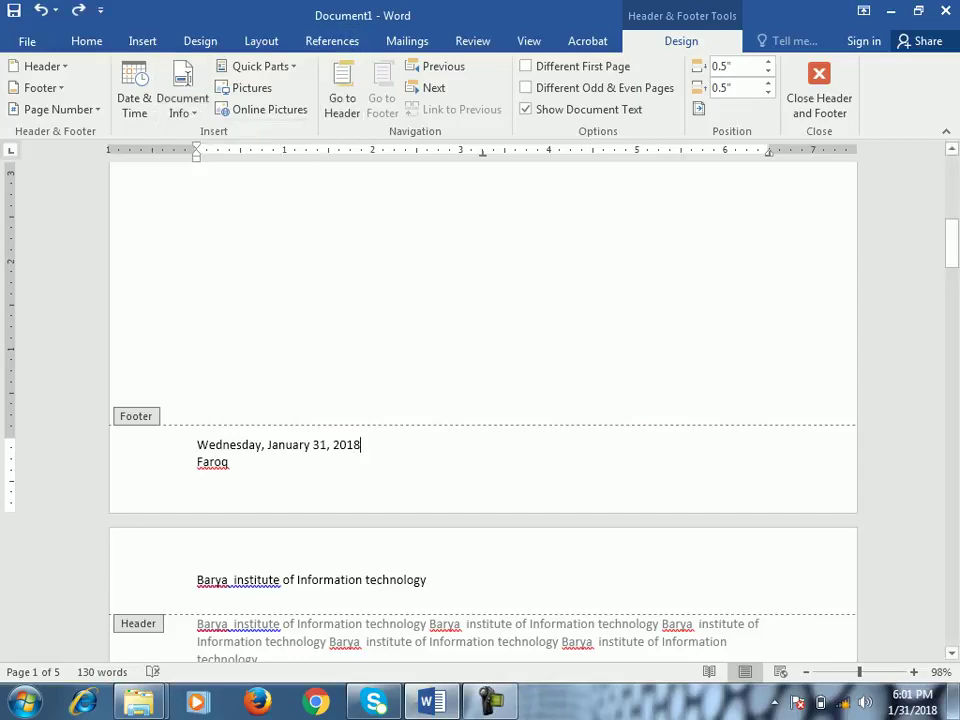
{"action": "left_click", "coordinate": [182, 100]}
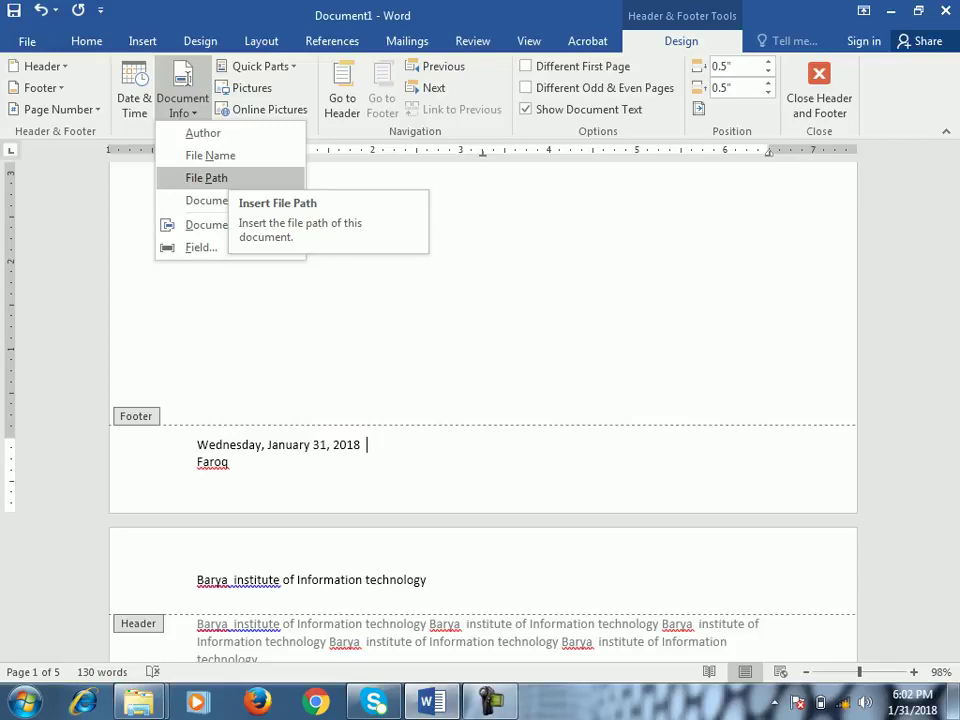
{"action": "left_click", "coordinate": [206, 177]}
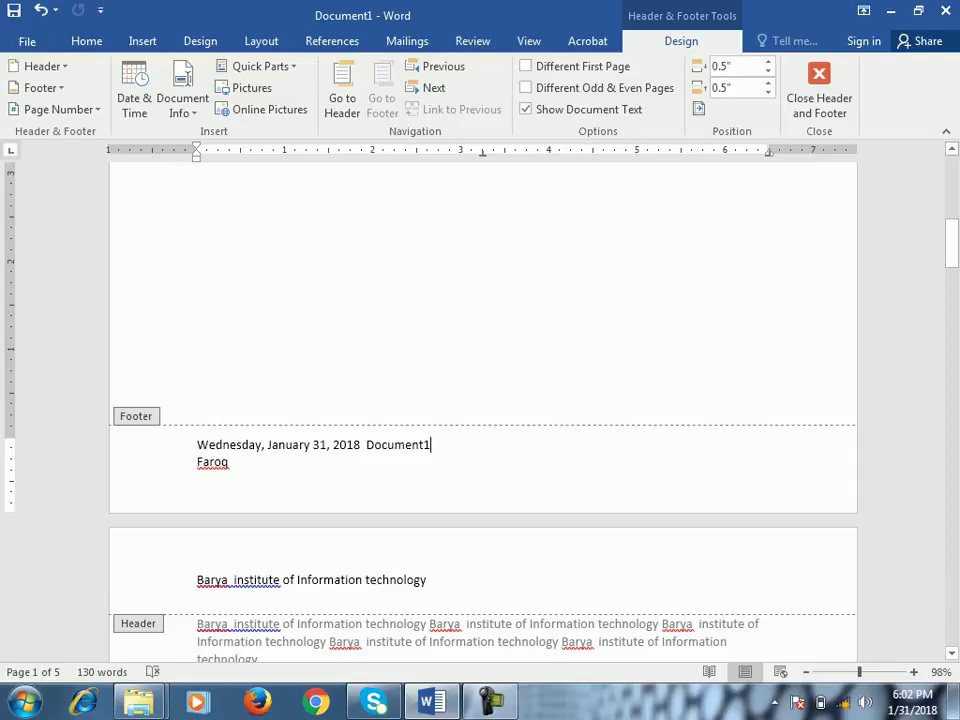
{"action": "key", "text": "ctrl+z"}
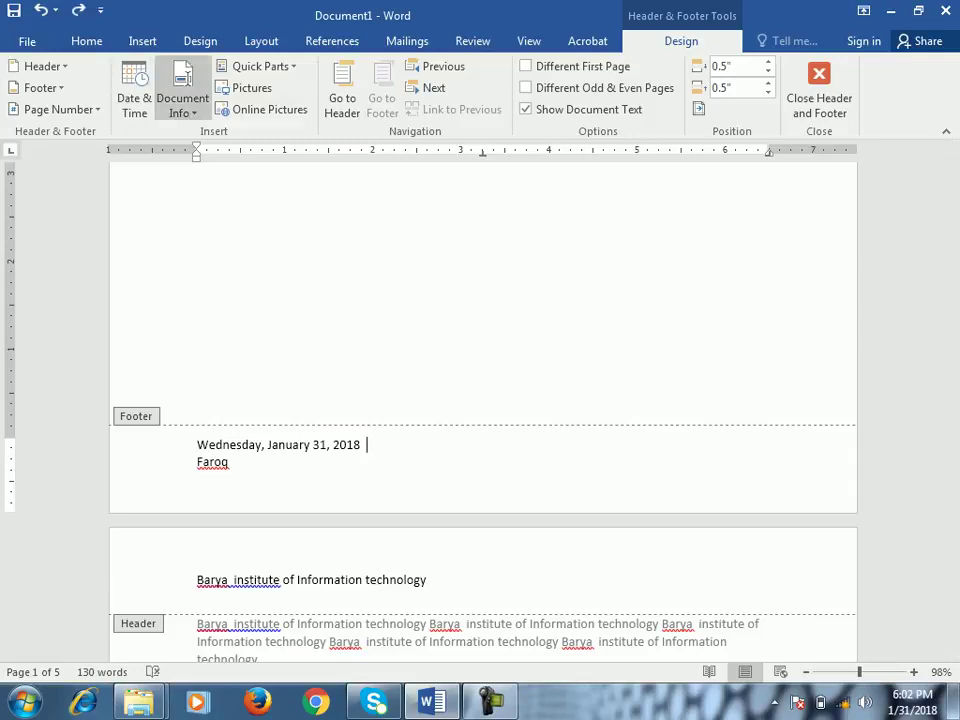
Step: Examine the Document Property fields available for the footer and compare them with the document's own property details
{"action": "left_click", "coordinate": [182, 100]}
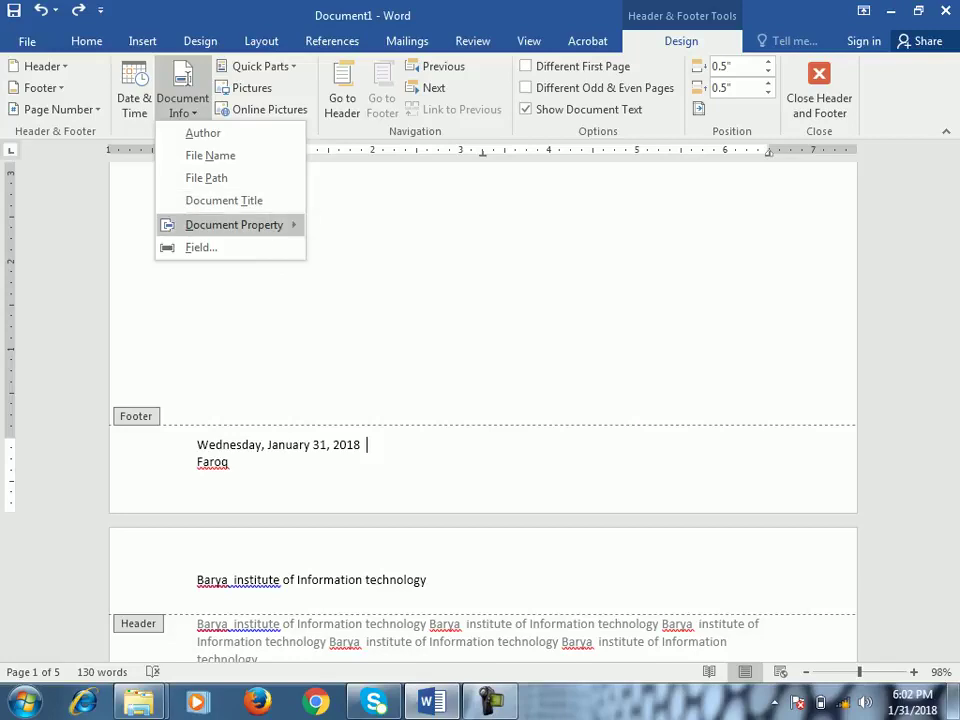
{"action": "mouse_move", "coordinate": [234, 224]}
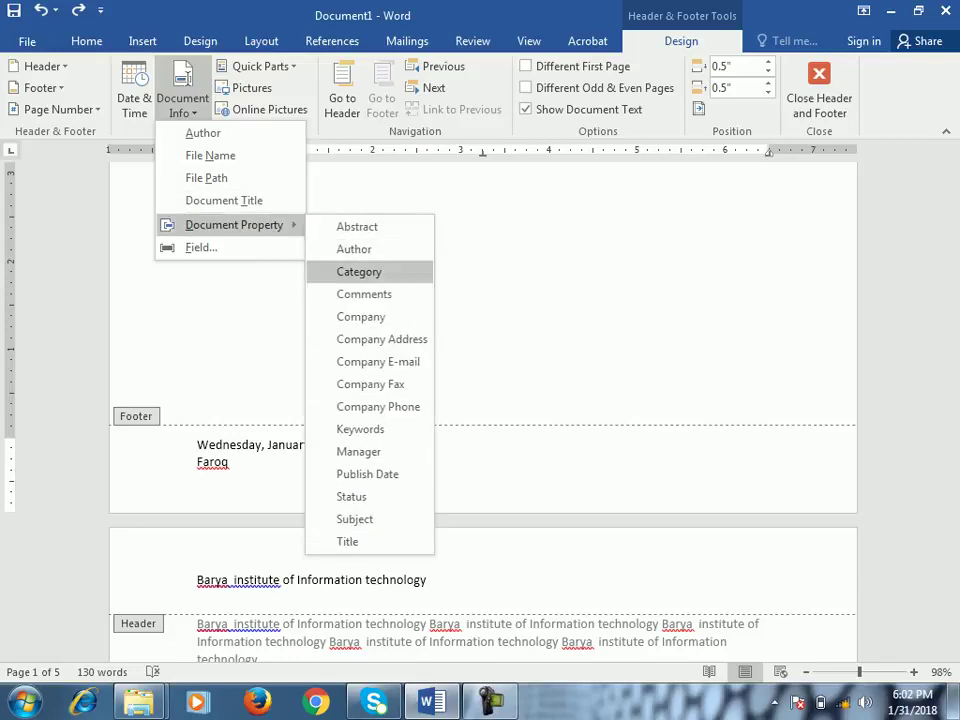
{"action": "left_click", "coordinate": [27, 41]}
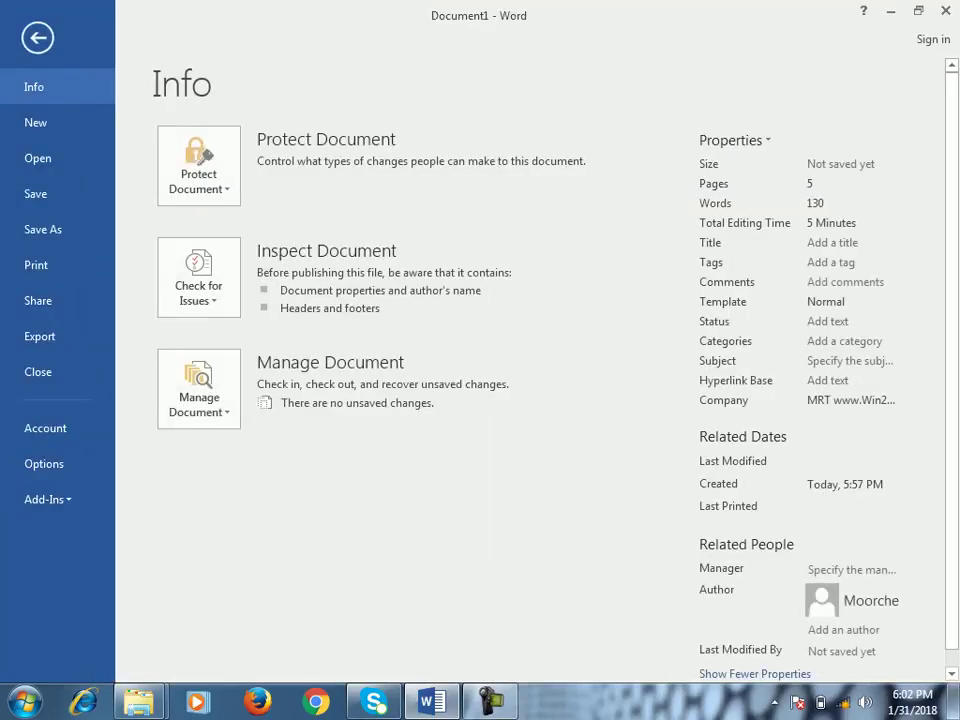
{"action": "key", "text": "Escape"}
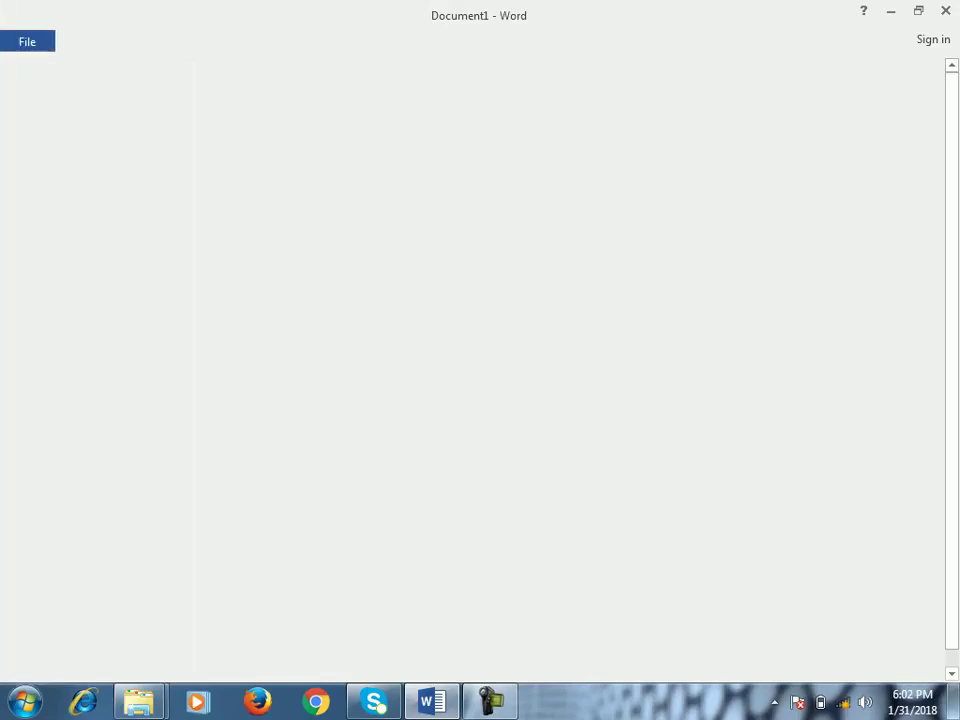
{"action": "left_click", "coordinate": [182, 100]}
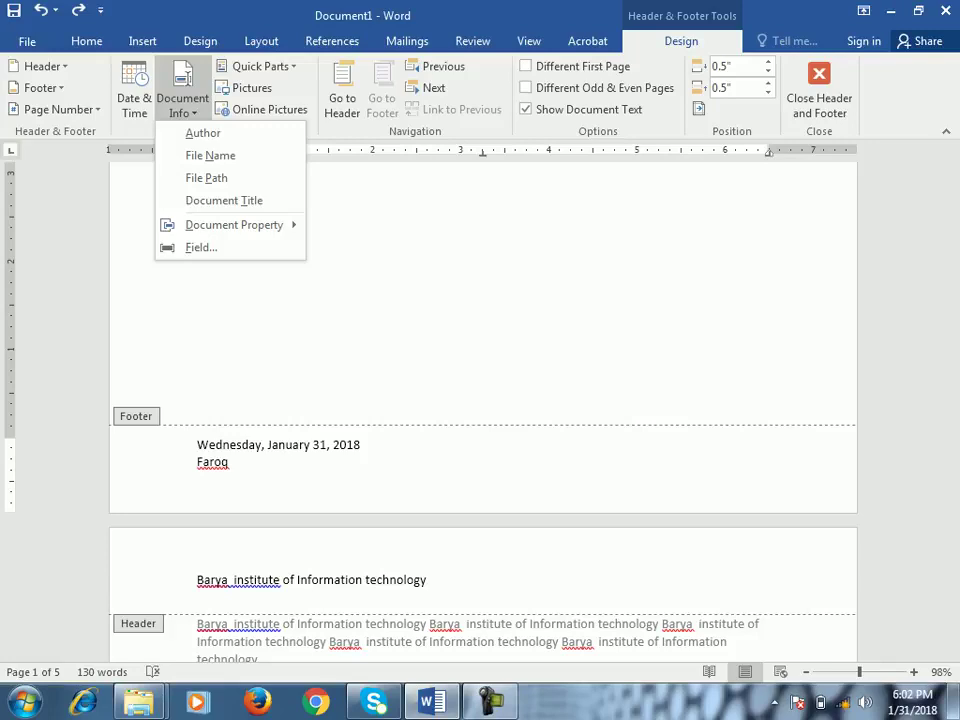
Step: Examine the Quick Parts options available for headers and footers and compare them with the general insert options
{"action": "left_click", "coordinate": [258, 66]}
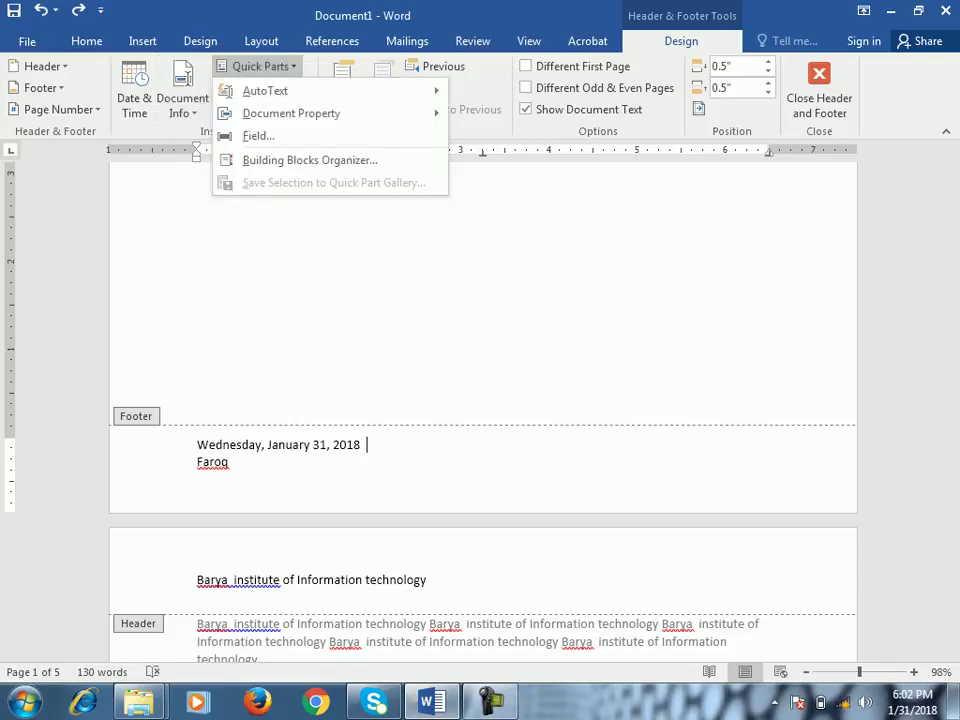
{"action": "left_click", "coordinate": [142, 41]}
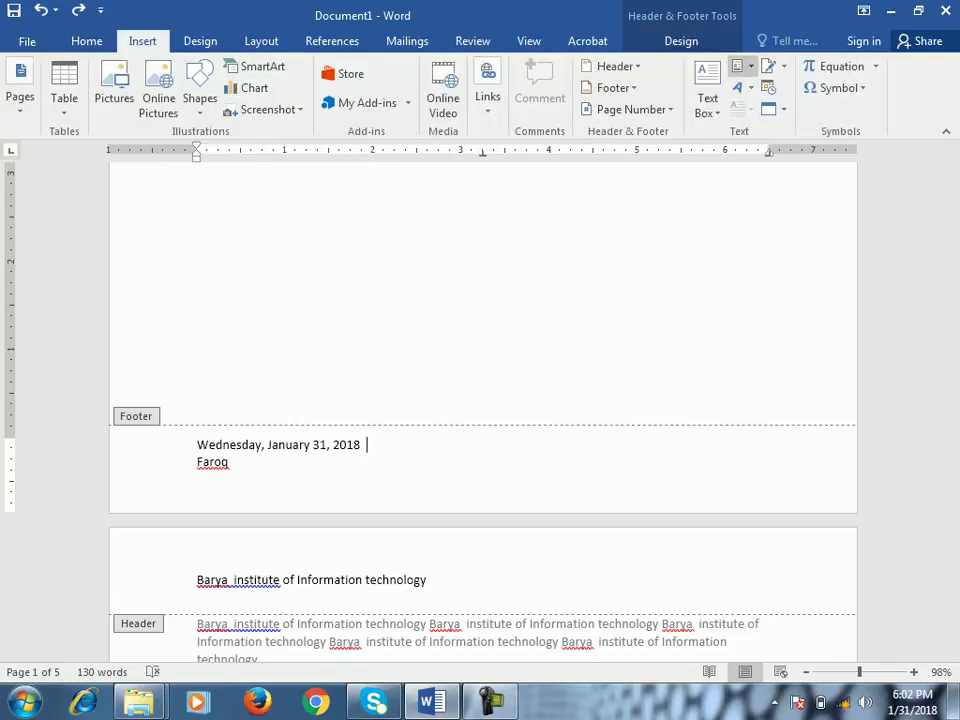
{"action": "left_click", "coordinate": [737, 66]}
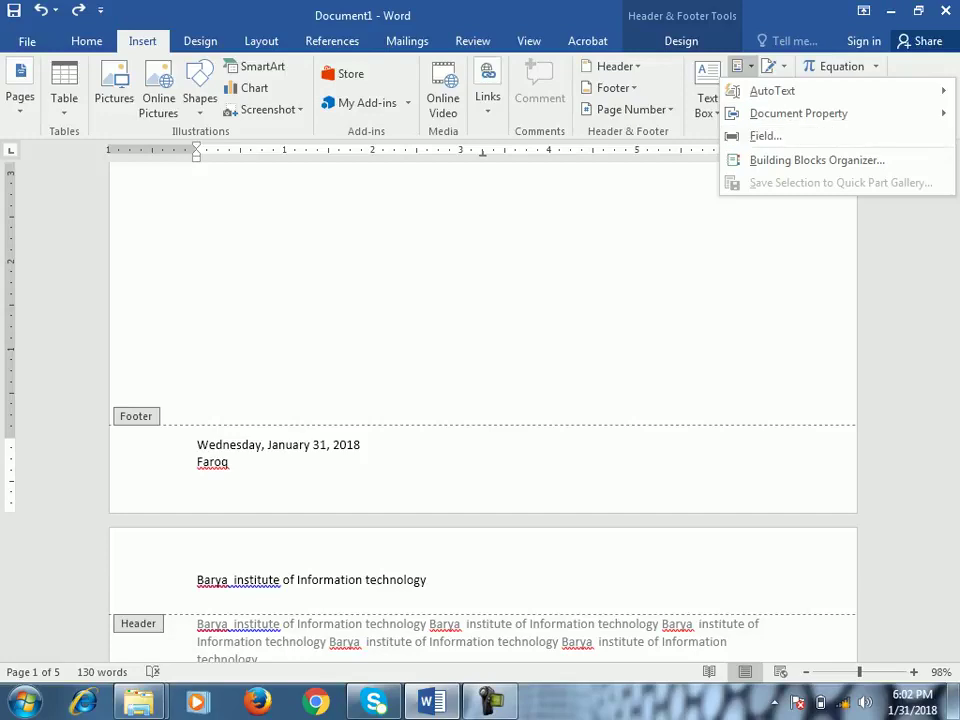
{"action": "key", "text": "Escape"}
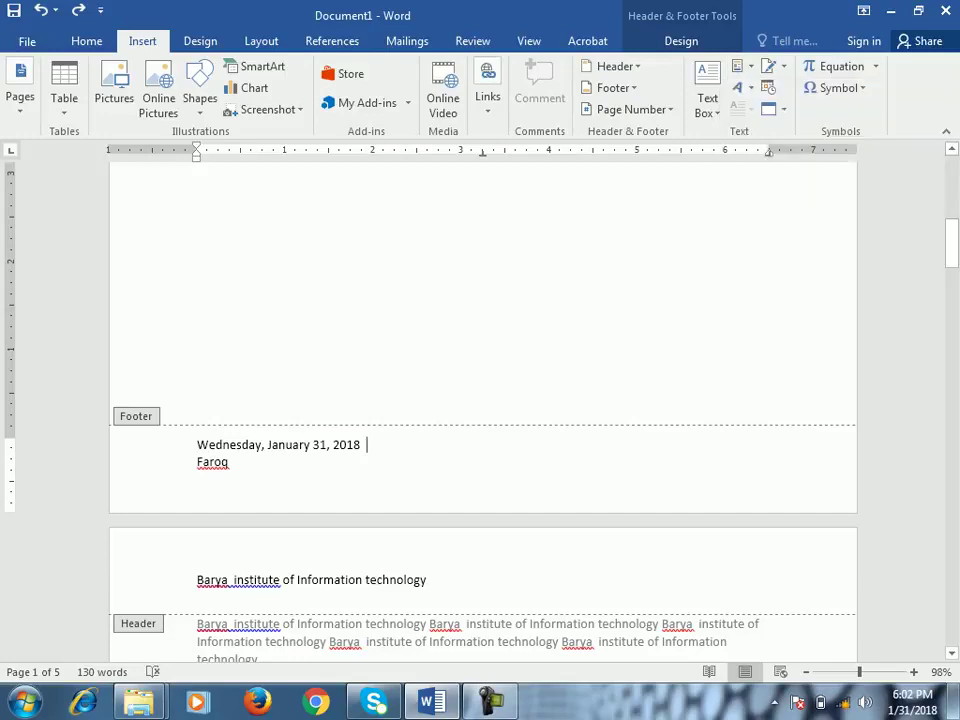
{"action": "scroll", "coordinate": [480, 400], "scroll_direction": "down", "scroll_amount": 3}
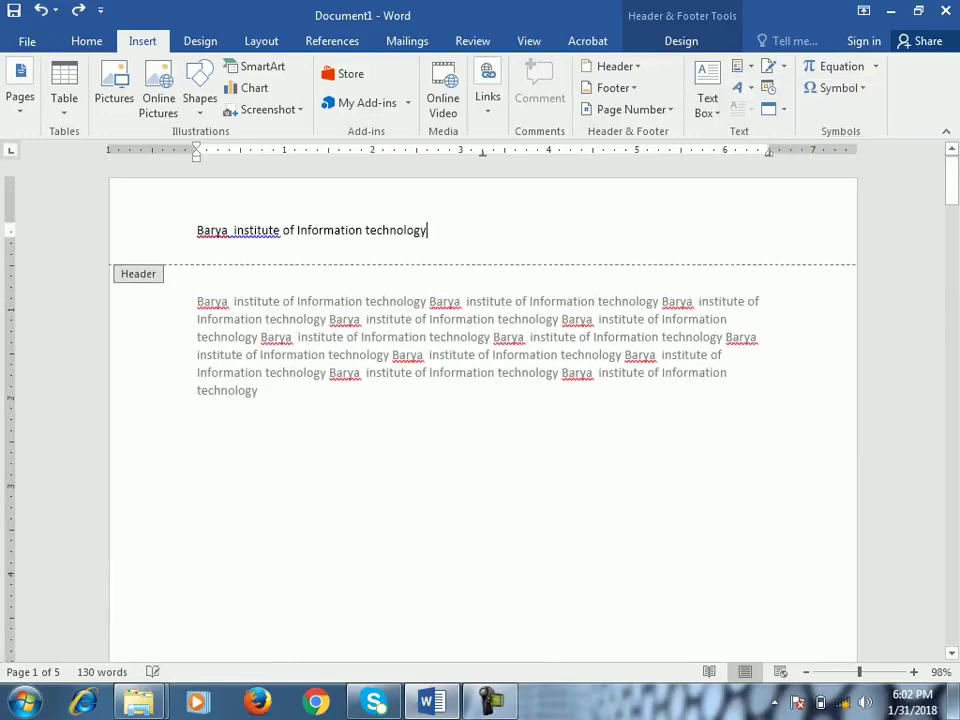
{"action": "left_click", "coordinate": [681, 41]}
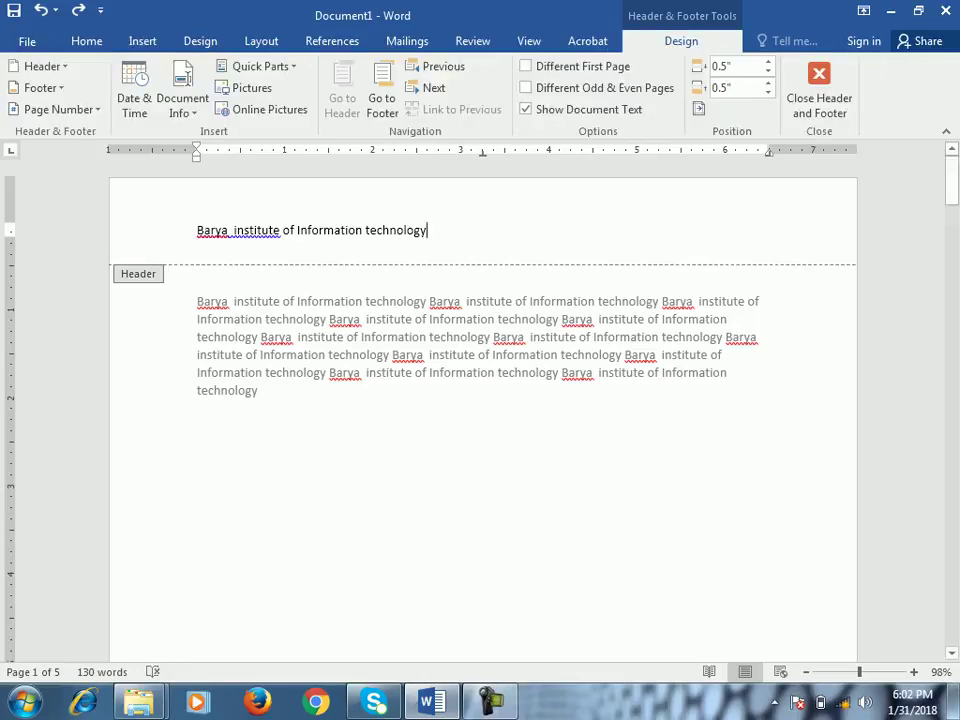
{"action": "left_click", "coordinate": [260, 66]}
{"action": "mouse_move", "coordinate": [265, 91]}
{"action": "mouse_move", "coordinate": [291, 113]}
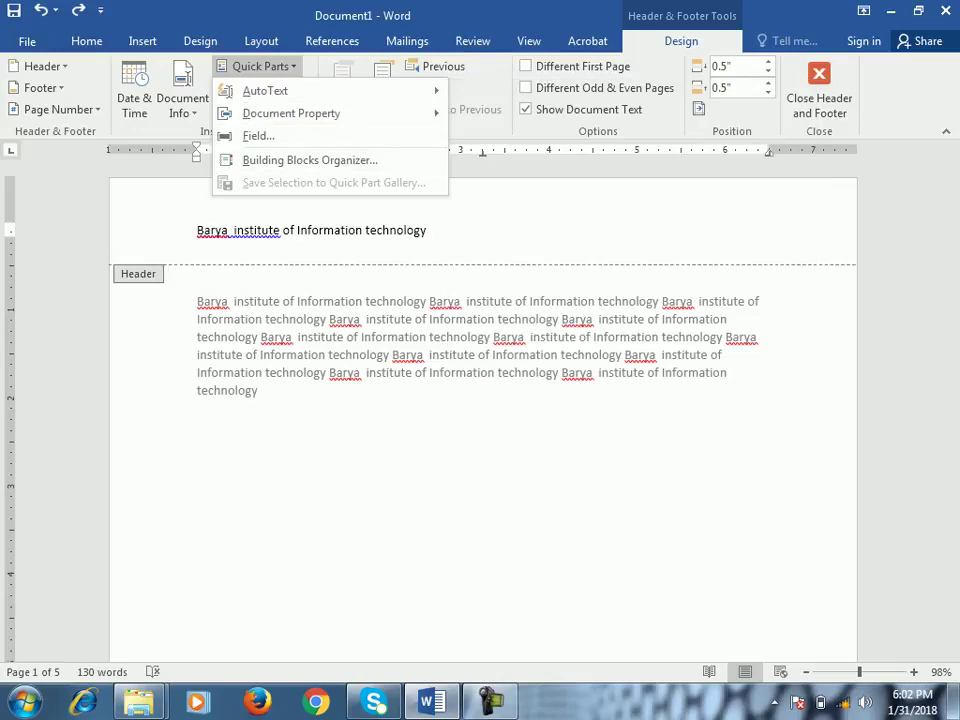
{"action": "left_click", "coordinate": [142, 41]}
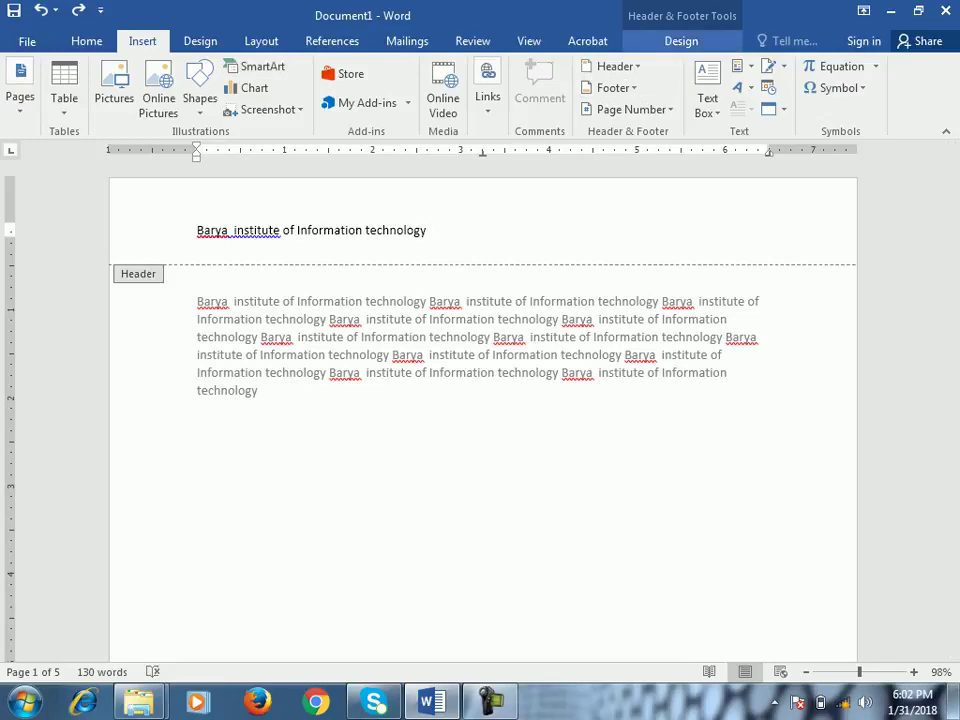
Step: Insert the Koala sample picture in front of the institute name in the first page's header
{"action": "left_click", "coordinate": [681, 41]}
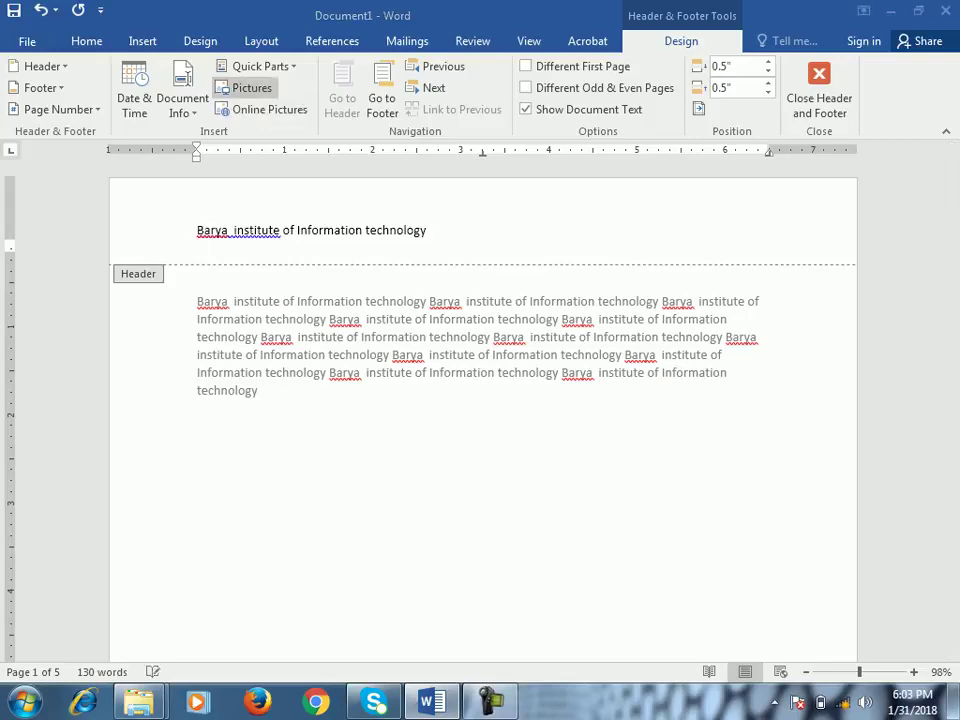
{"action": "left_click", "coordinate": [245, 88]}
{"action": "double_click", "coordinate": [217, 205]}
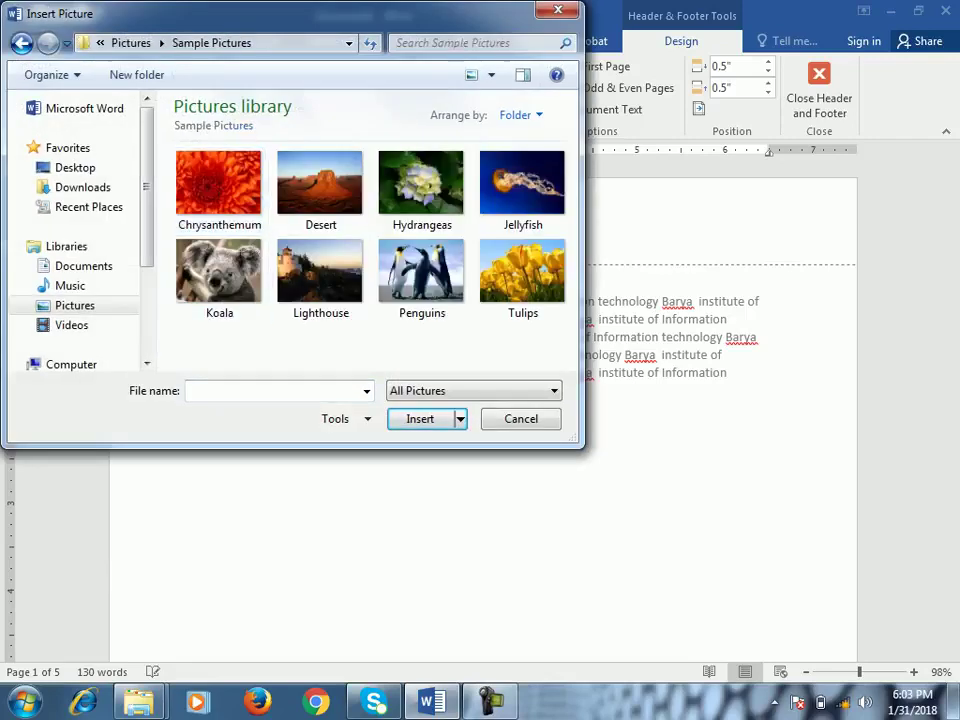
{"action": "double_click", "coordinate": [219, 272]}
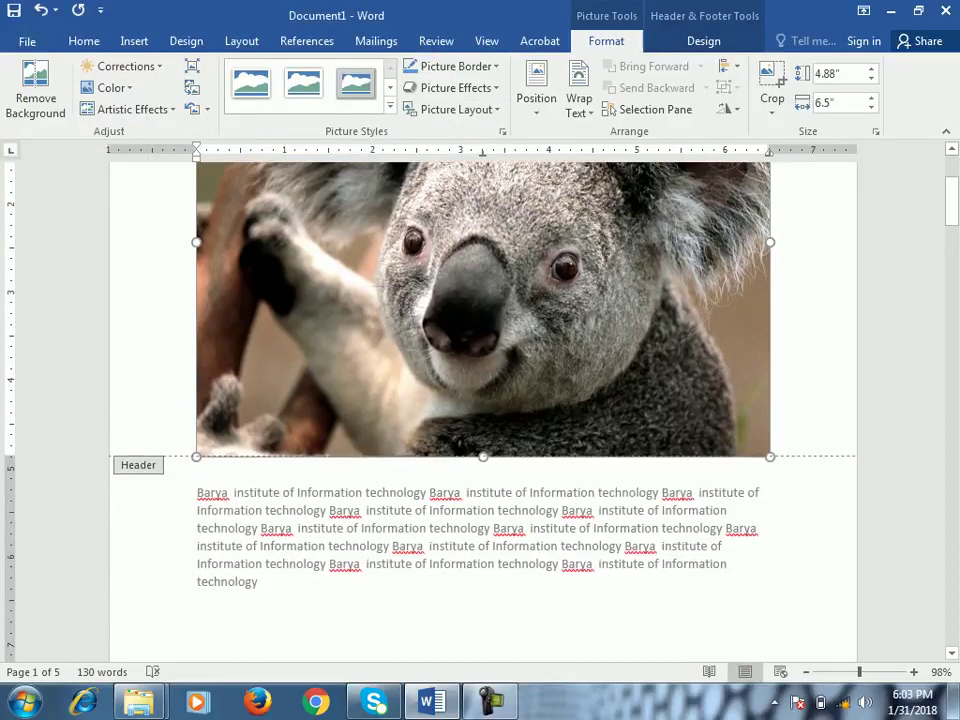
Step: Shrink the header's koala picture to a thumbnail about 0.65 inches wide and add a space between it and the institute name
{"action": "left_click_drag", "start_coordinate": [770, 457], "coordinate": [412, 188]}
{"action": "scroll", "coordinate": [412, 188], "scroll_direction": "up", "scroll_amount": 4}
{"action": "left_click_drag", "start_coordinate": [412, 399], "coordinate": [198, 231]}
{"action": "left_click", "coordinate": [198, 277]}
{"action": "scroll", "coordinate": [483, 410], "scroll_direction": "down", "scroll_amount": 7}
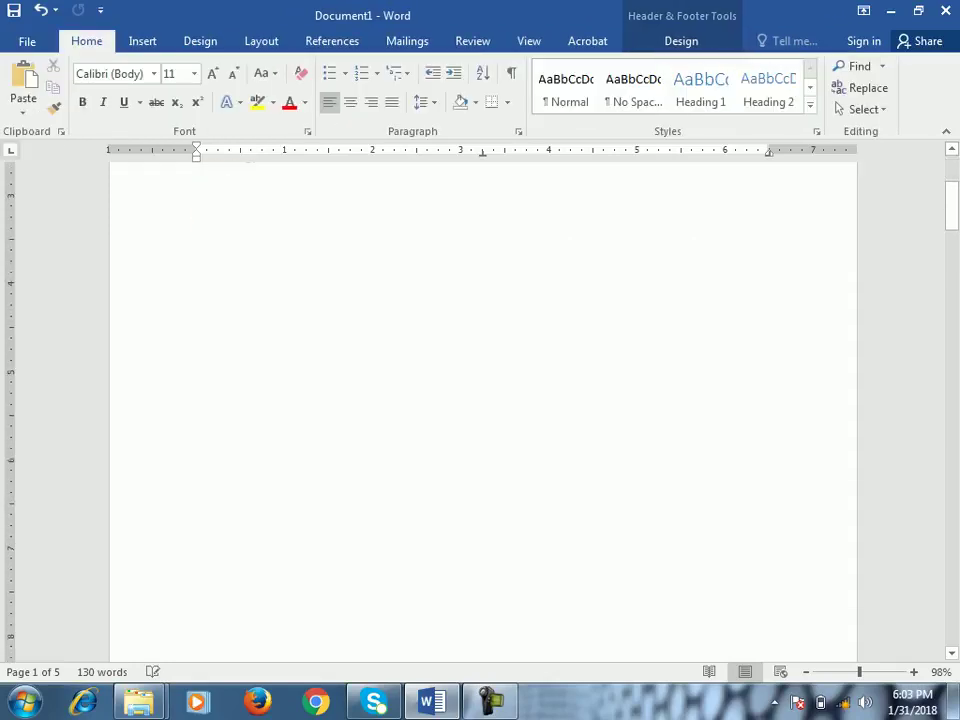
{"action": "scroll", "coordinate": [483, 410], "scroll_direction": "up", "scroll_amount": 4}
{"action": "scroll", "coordinate": [483, 410], "scroll_direction": "up", "scroll_amount": 4}
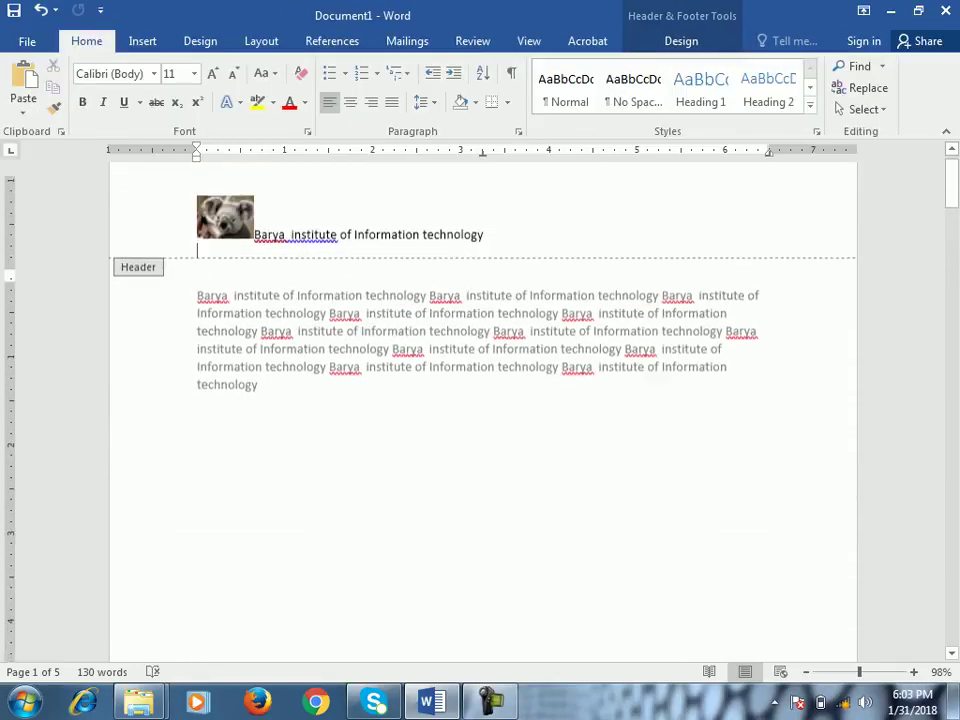
{"action": "left_click", "coordinate": [256, 260]}
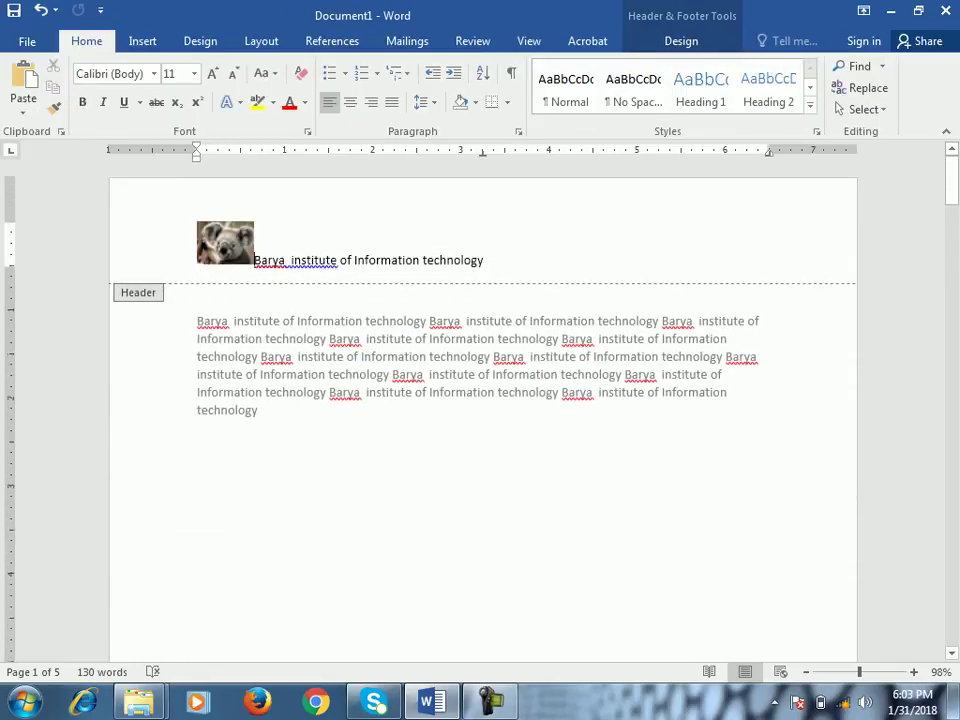
Step: Try to insert an online picture on the empty header line below the institute name, working offline with the sample pictures instead
{"action": "left_click", "coordinate": [681, 41]}
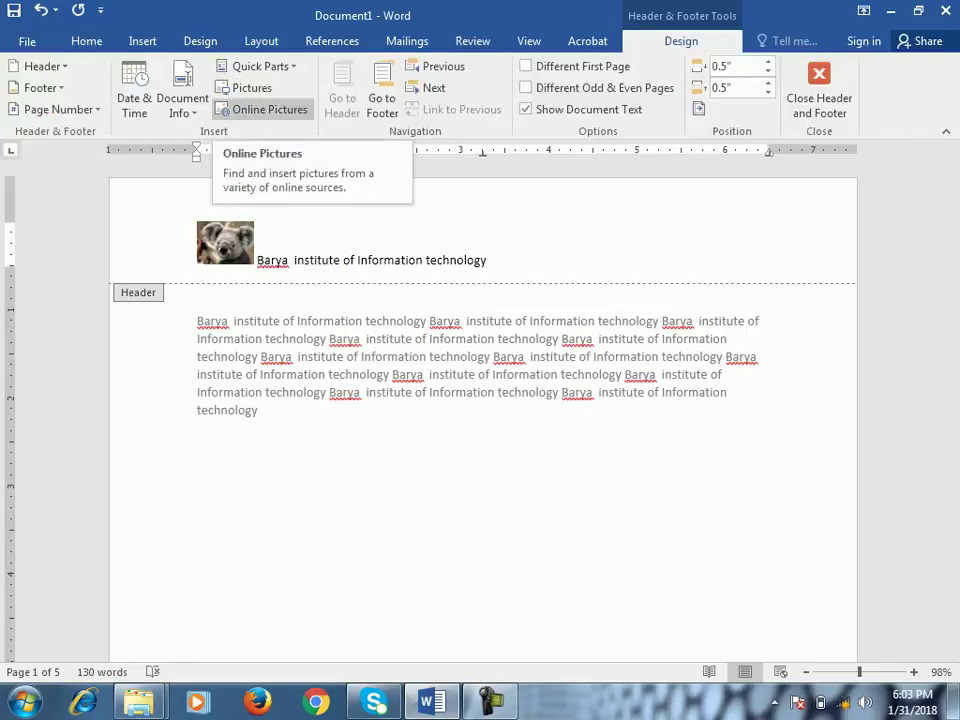
{"action": "left_click", "coordinate": [197, 276]}
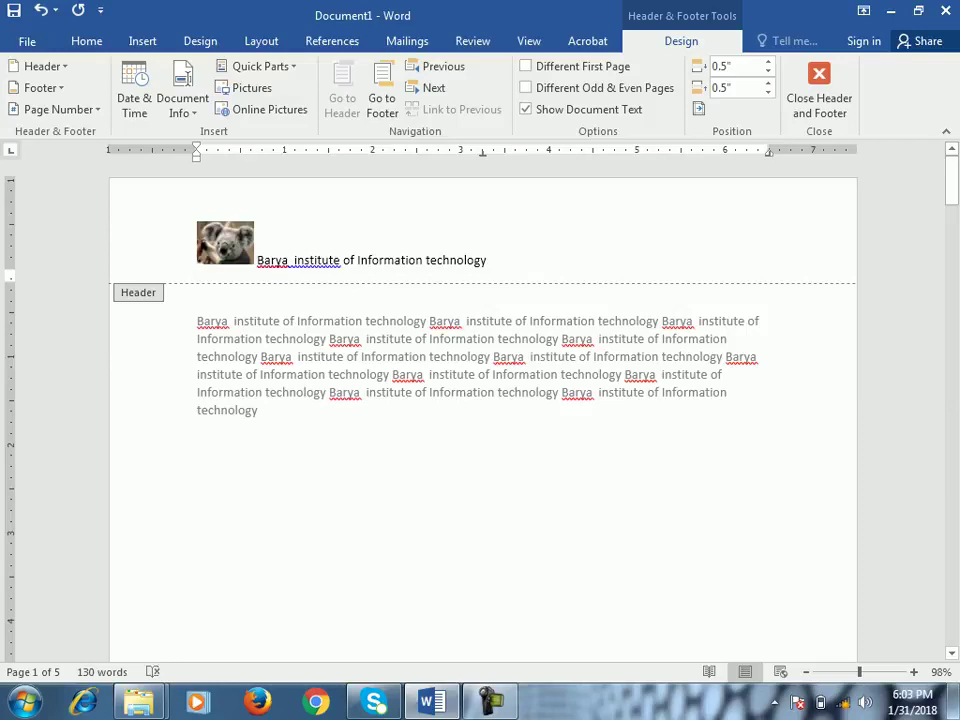
{"action": "left_click", "coordinate": [262, 109]}
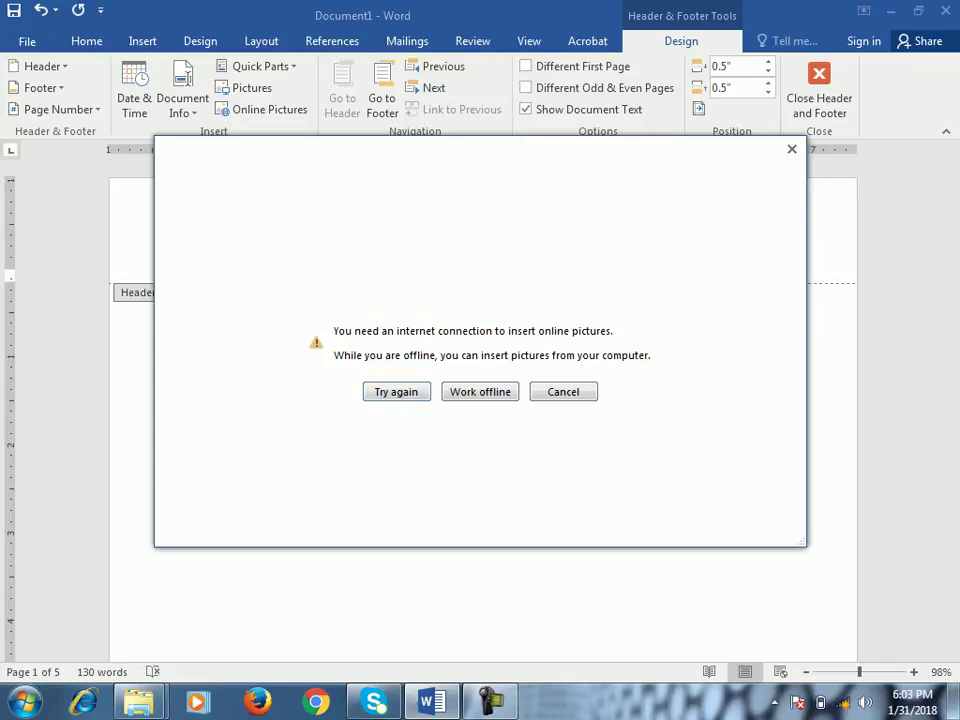
{"action": "key", "text": "Return"}
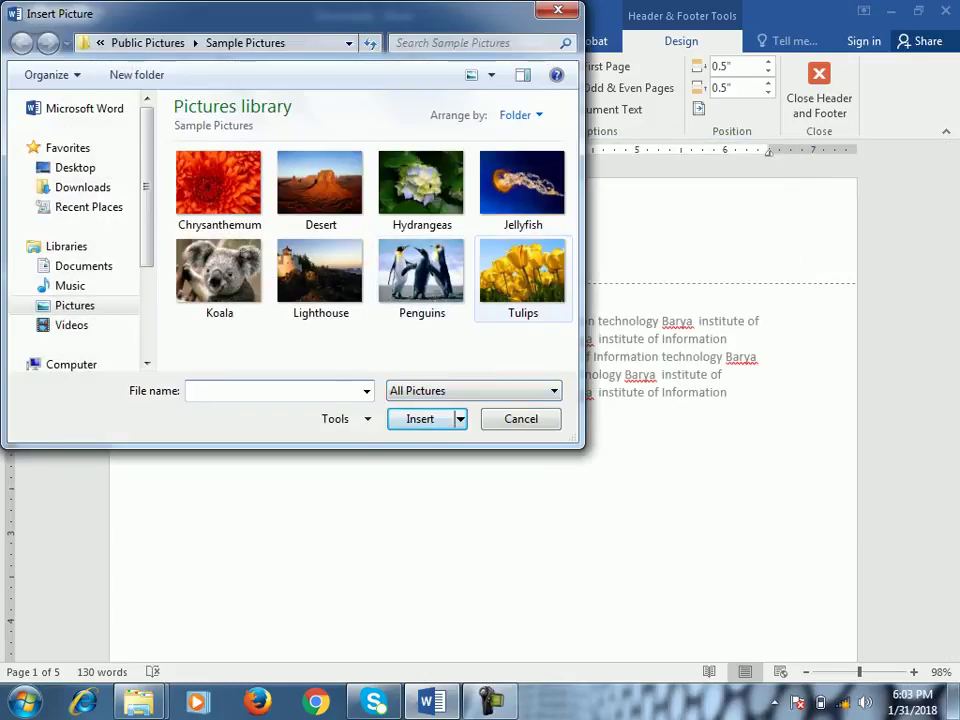
{"action": "double_click", "coordinate": [218, 270]}
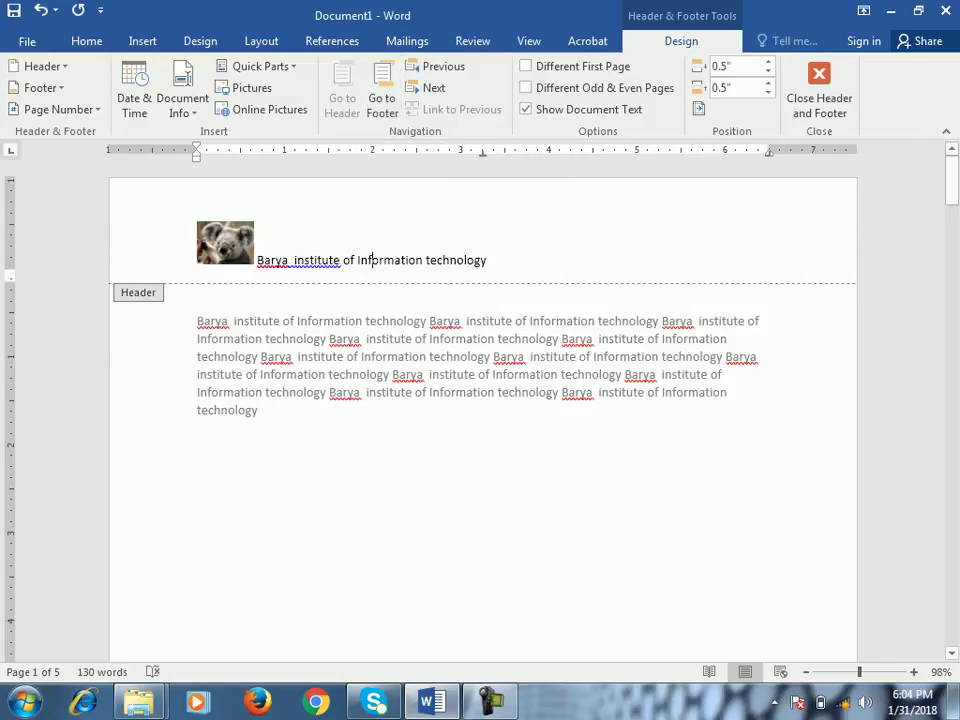
{"action": "key", "text": "BackSpace"}
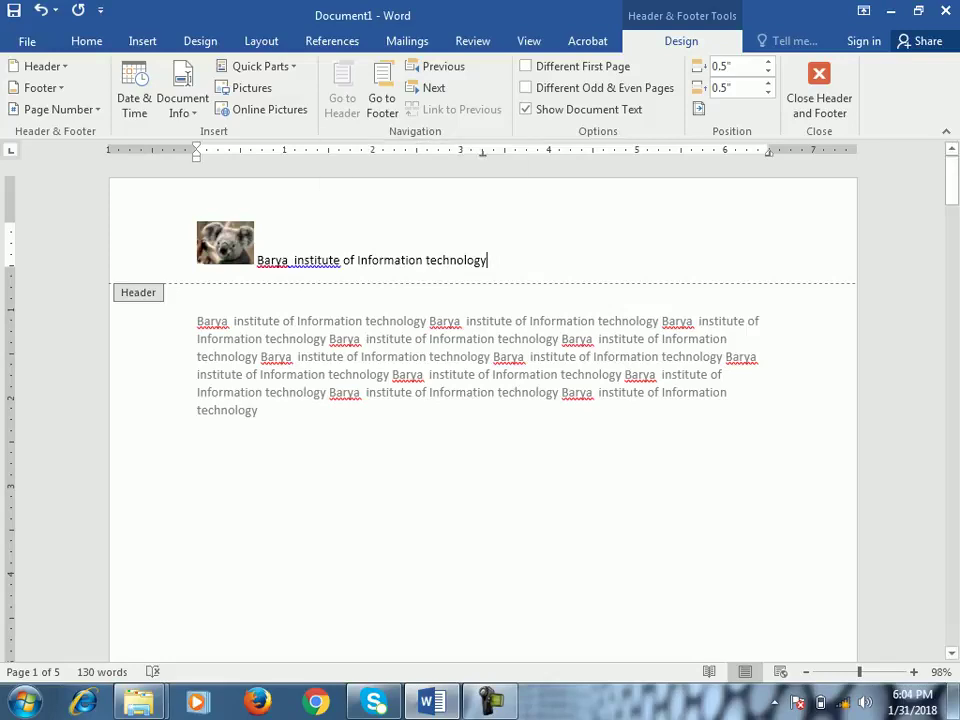
Step: Switch back and forth between the first page's header and footer to review their contents
{"action": "left_click", "coordinate": [382, 97]}
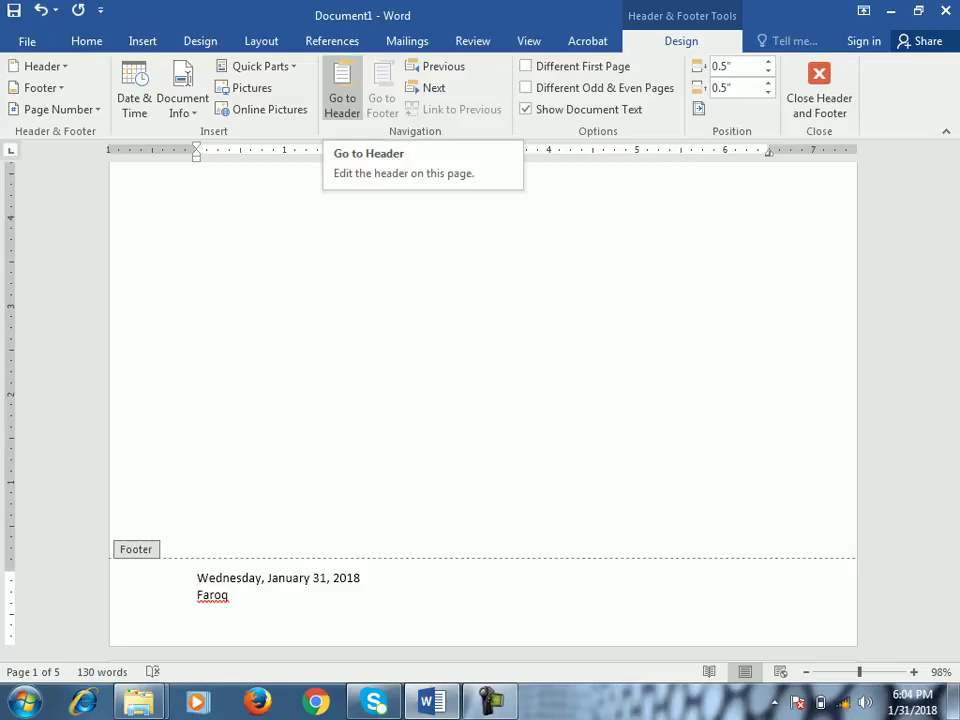
{"action": "left_click", "coordinate": [212, 595]}
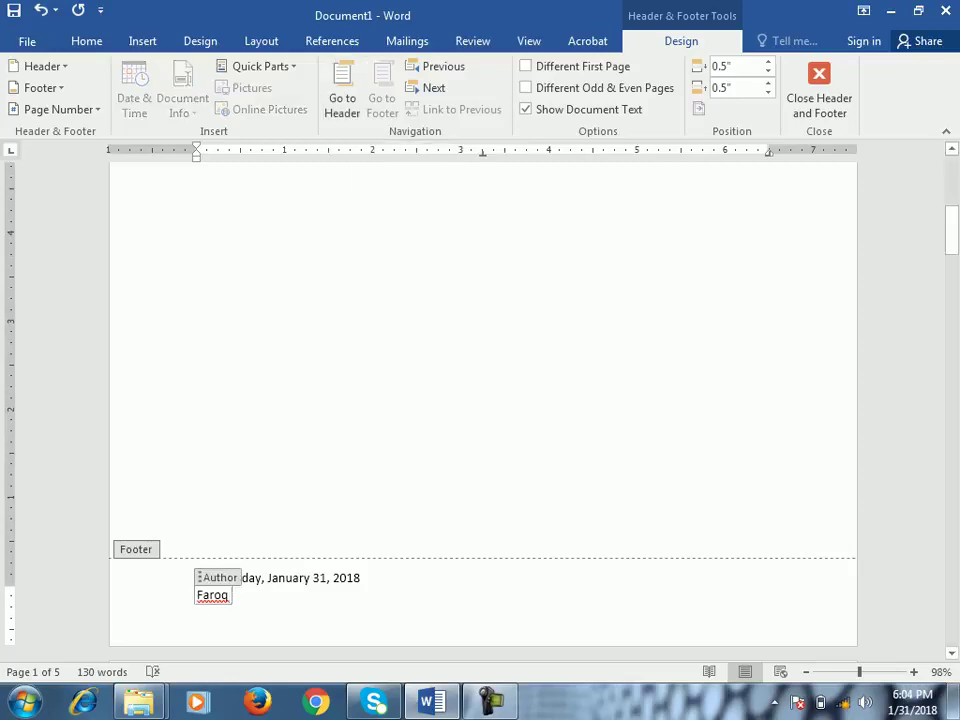
{"action": "left_click", "coordinate": [342, 97]}
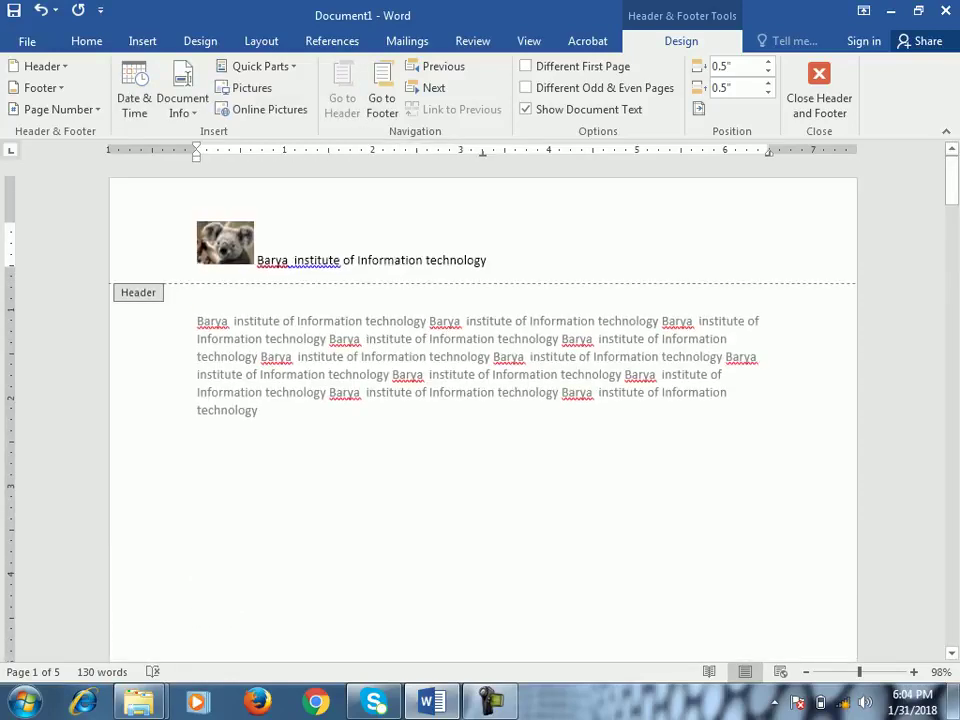
{"action": "scroll", "coordinate": [483, 400], "scroll_direction": "down", "scroll_amount": 3}
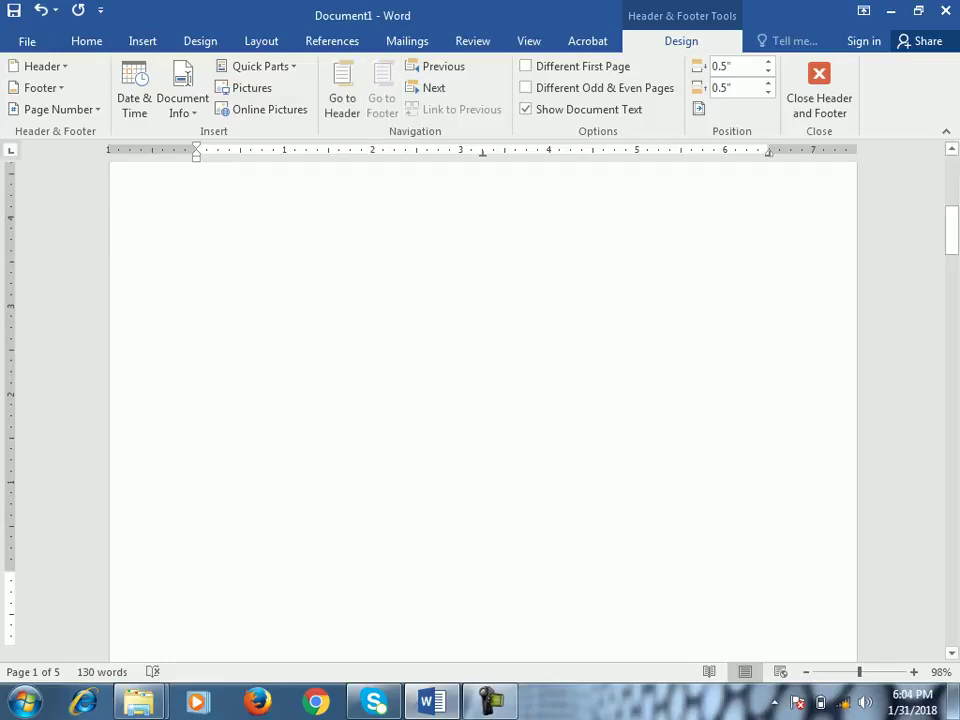
Step: Try deleting the picture and institute name from the first page's header, check page 2's header, and undo the deletion
{"action": "scroll", "coordinate": [483, 400], "scroll_direction": "up", "scroll_amount": 3}
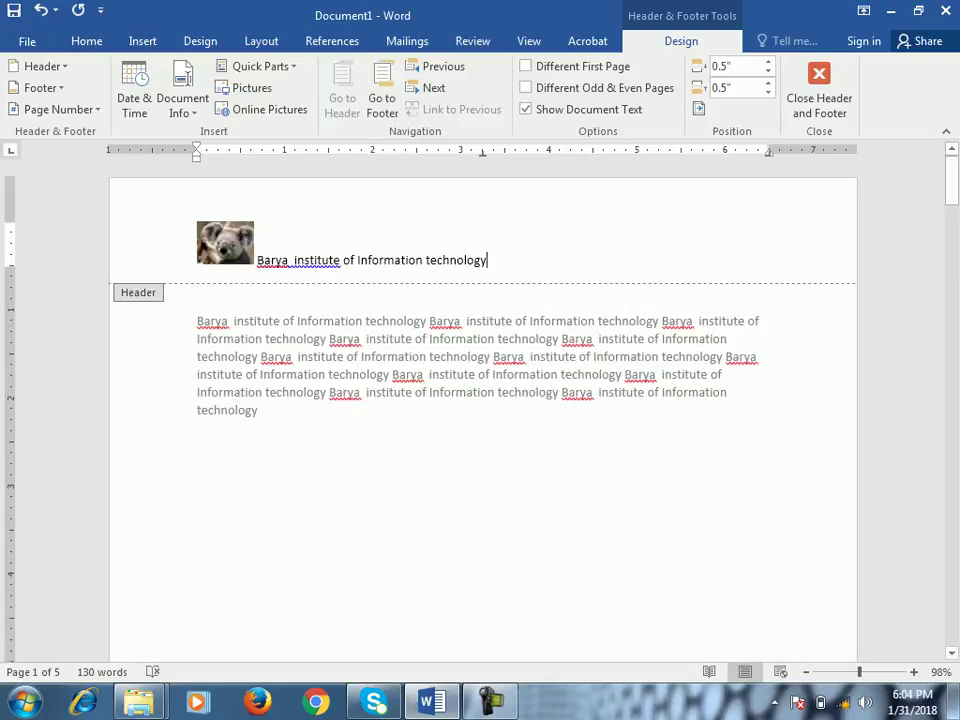
{"action": "mouse_move", "coordinate": [952, 181]}
{"action": "left_mouse_down"}
{"action": "mouse_move", "coordinate": [952, 239]}
{"action": "mouse_move", "coordinate": [952, 180]}
{"action": "left_mouse_up"}
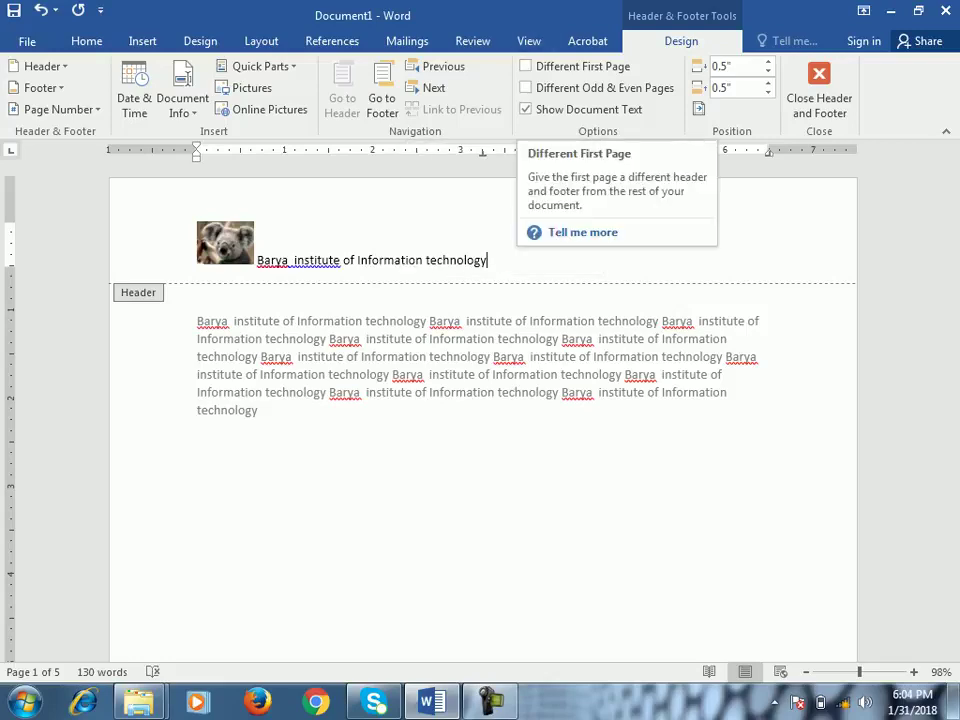
{"action": "key", "text": "ctrl+a"}
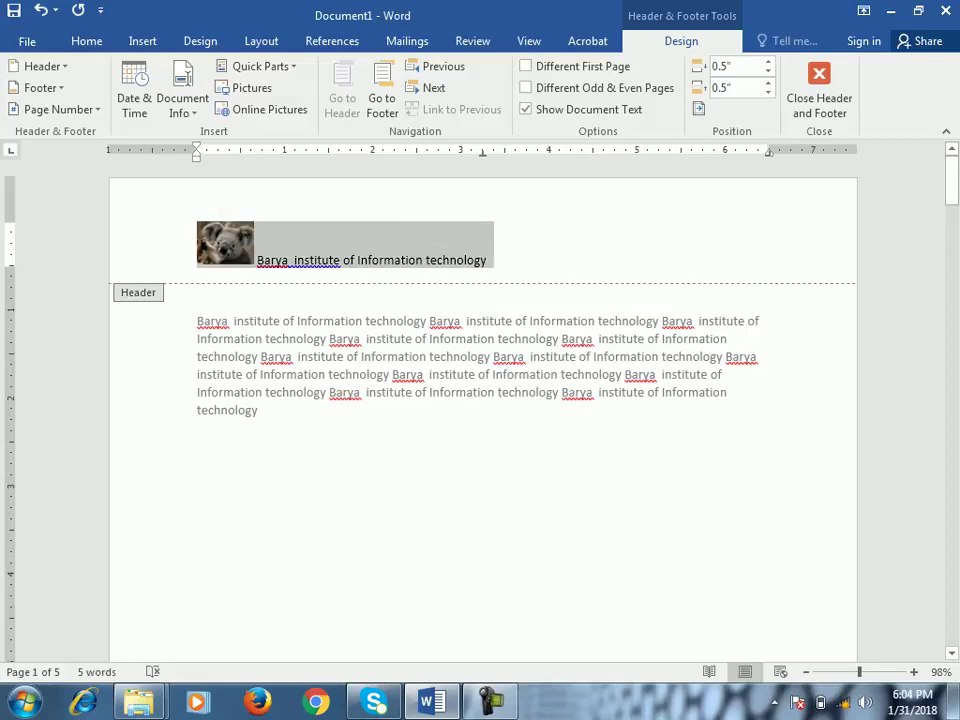
{"action": "key", "text": "Delete"}
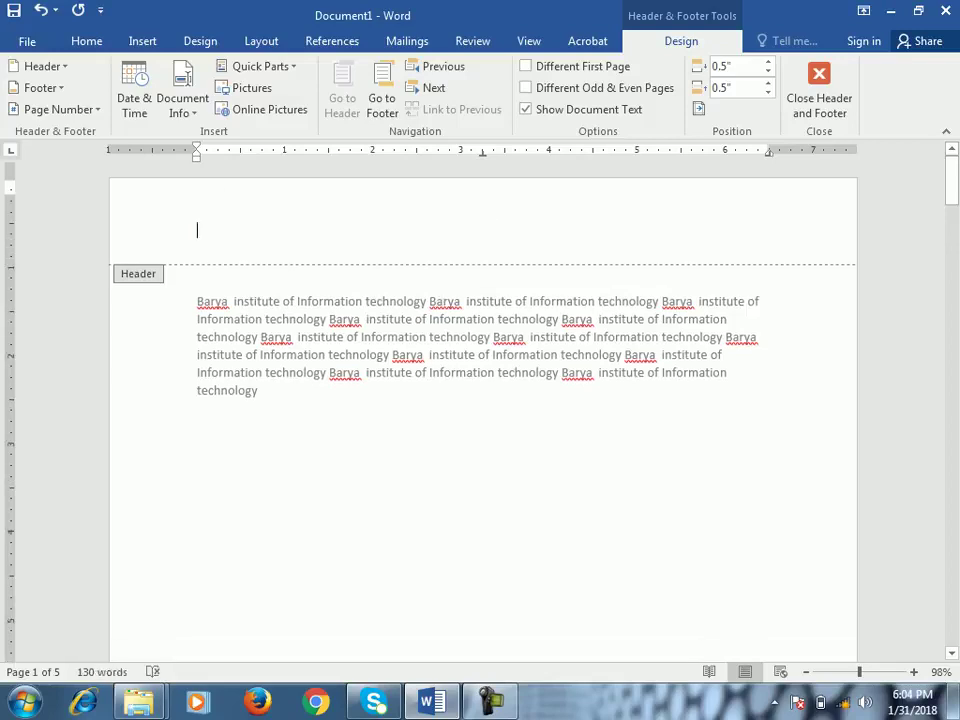
{"action": "scroll", "coordinate": [483, 400], "scroll_direction": "down", "scroll_amount": 10}
{"action": "scroll", "coordinate": [483, 400], "scroll_direction": "down", "scroll_amount": 3}
{"action": "scroll", "coordinate": [483, 400], "scroll_direction": "down", "scroll_amount": 1}
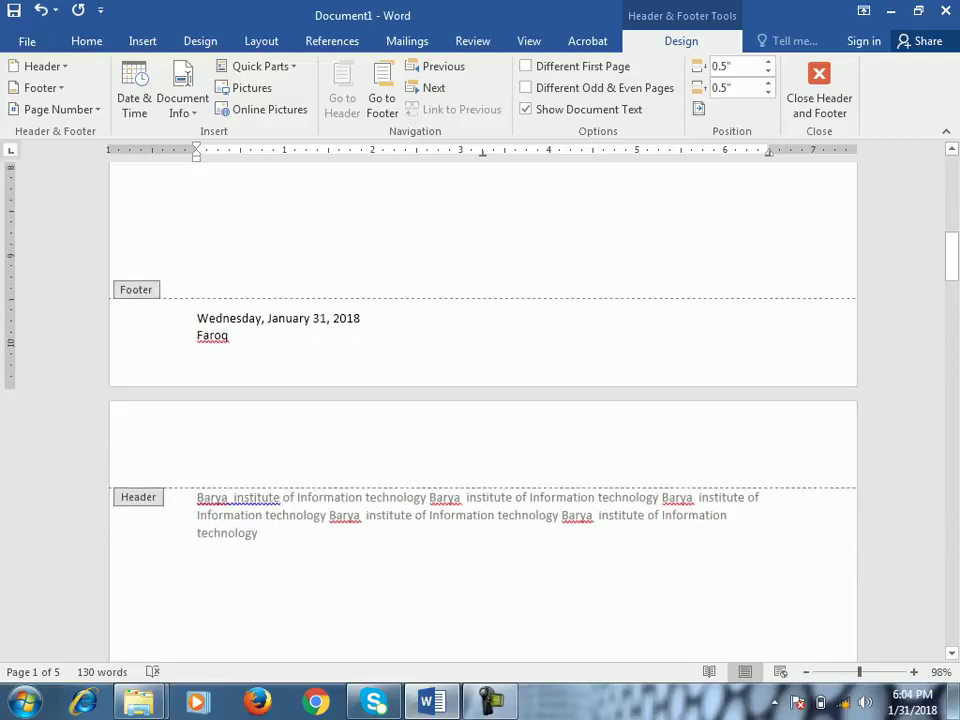
{"action": "key", "text": "ctrl+z"}
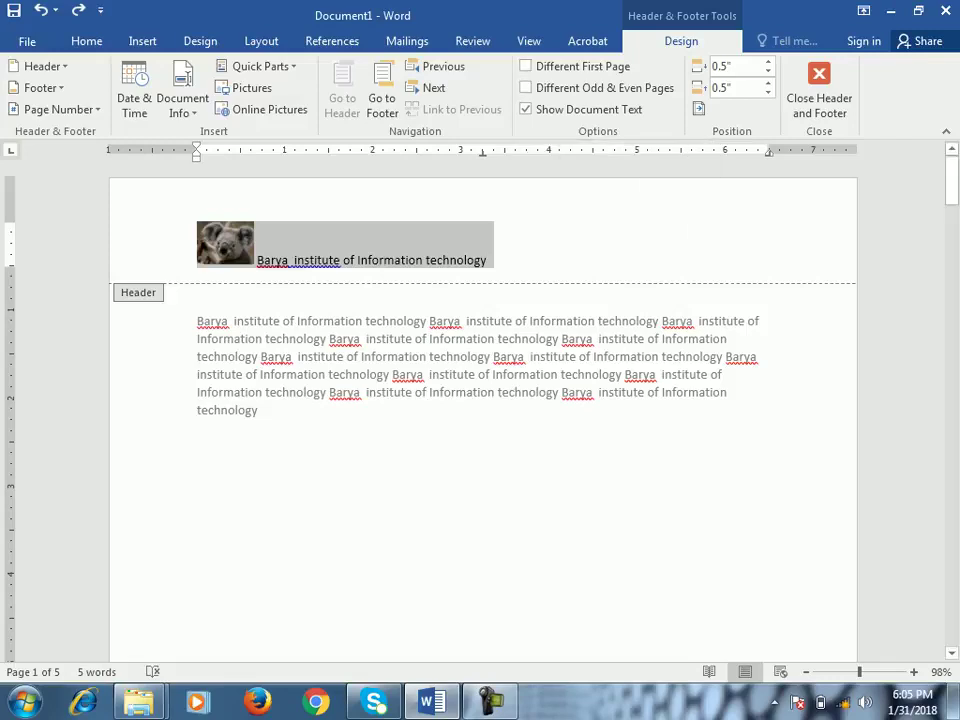
Step: Turn on Different First Page and compare the headers and footers of pages 1 and 2
{"action": "left_click", "coordinate": [526, 66]}
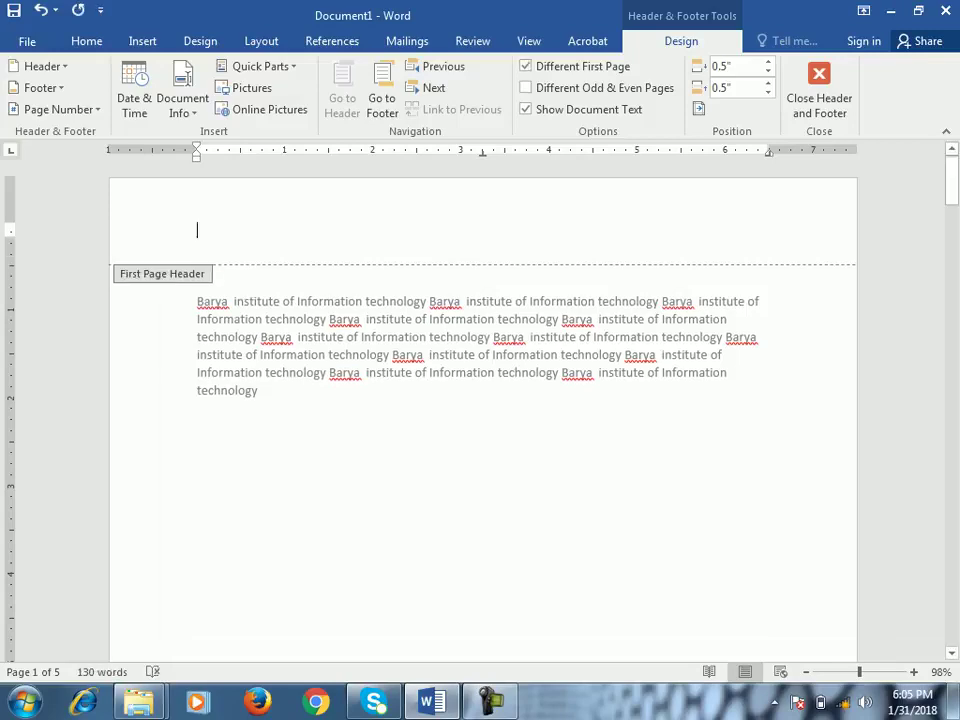
{"action": "scroll", "coordinate": [483, 400], "scroll_direction": "down", "scroll_amount": 10}
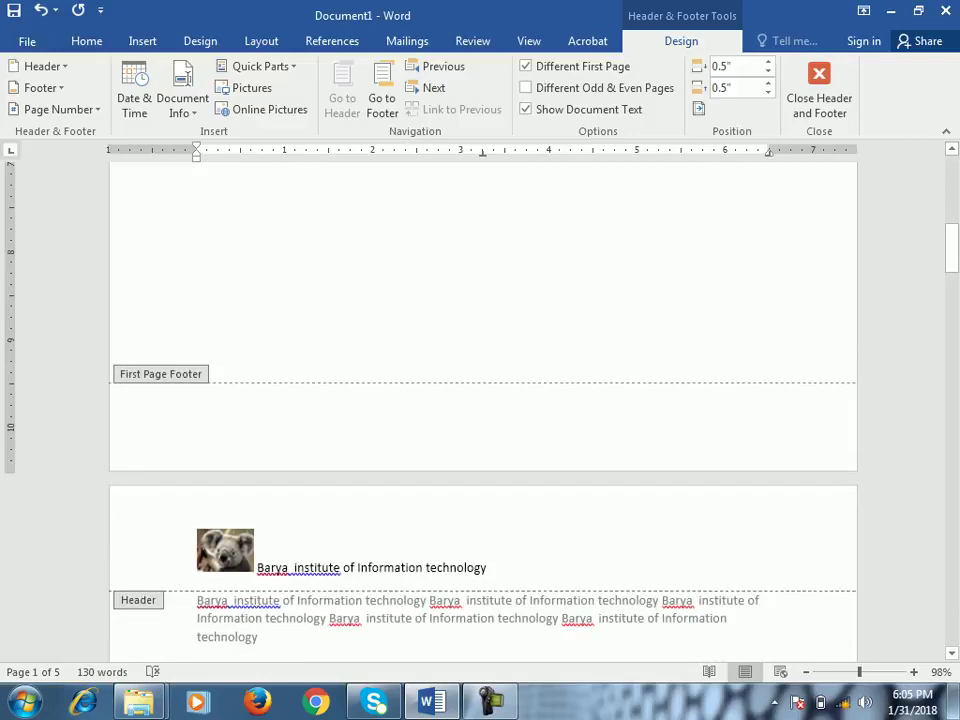
{"action": "scroll", "coordinate": [483, 400], "scroll_direction": "down", "scroll_amount": 3}
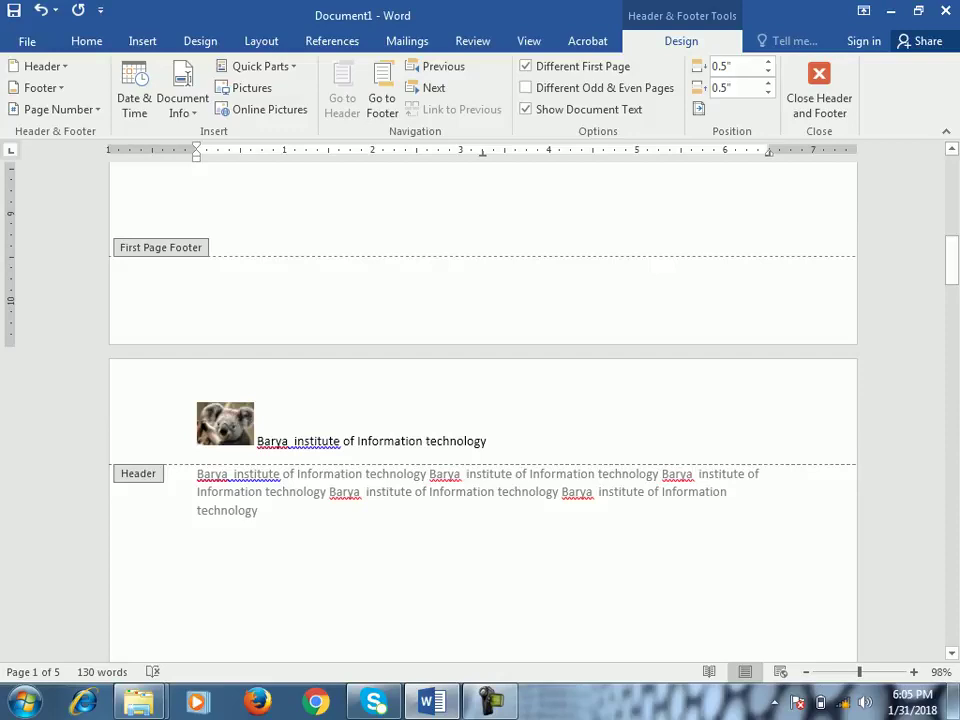
{"action": "scroll", "coordinate": [483, 400], "scroll_direction": "down", "scroll_amount": 20}
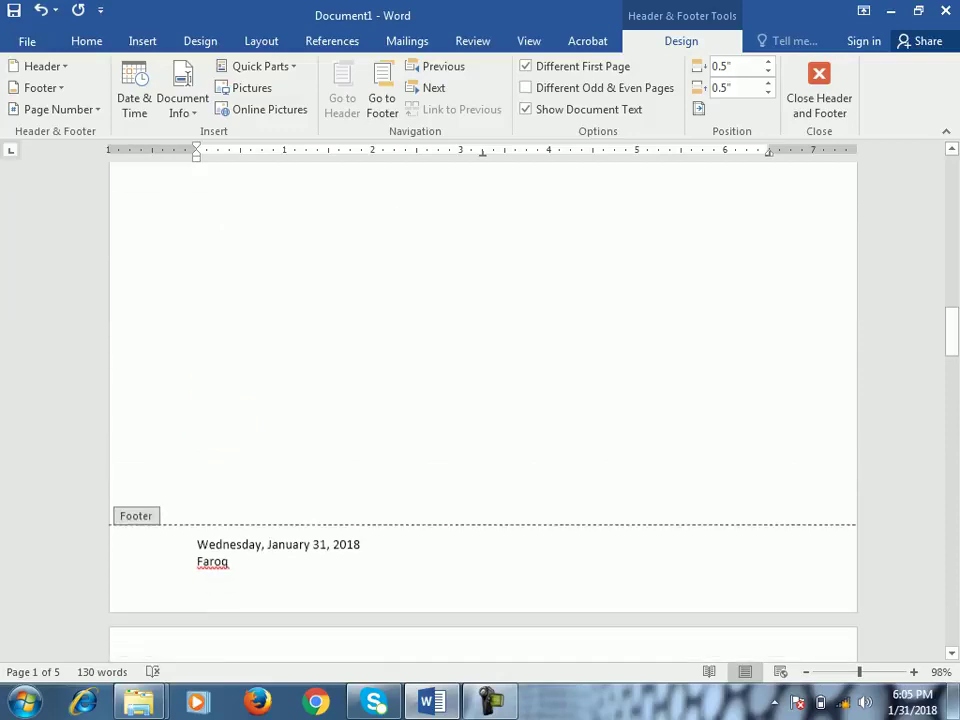
{"action": "scroll", "coordinate": [483, 400], "scroll_direction": "up", "scroll_amount": 20}
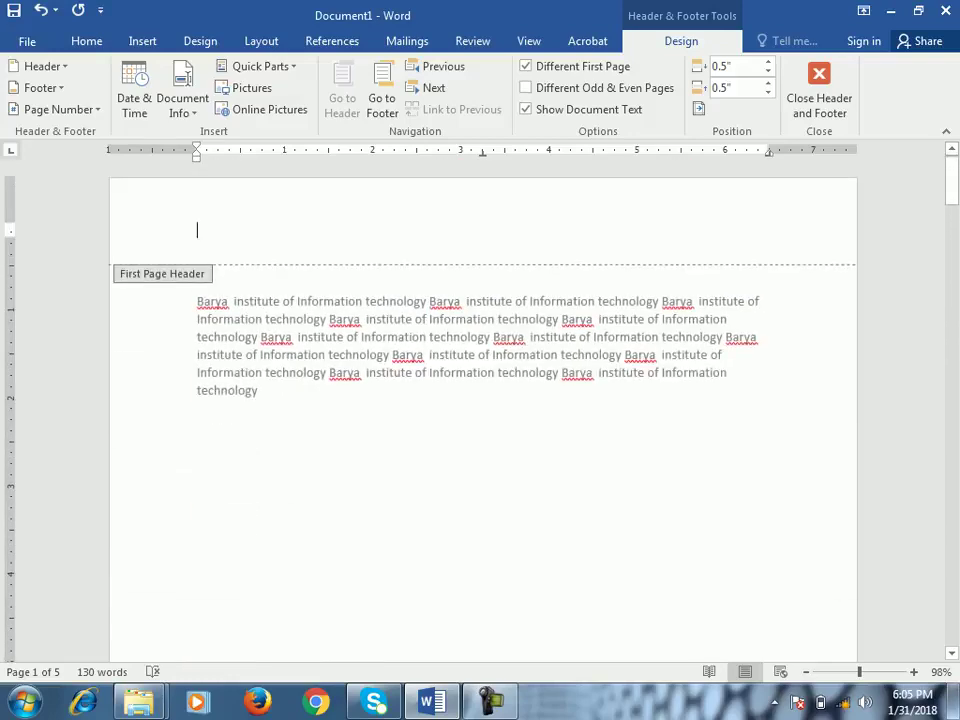
{"action": "scroll", "coordinate": [483, 400], "scroll_direction": "down", "scroll_amount": 5}
{"action": "scroll", "coordinate": [483, 400], "scroll_direction": "down", "scroll_amount": 5}
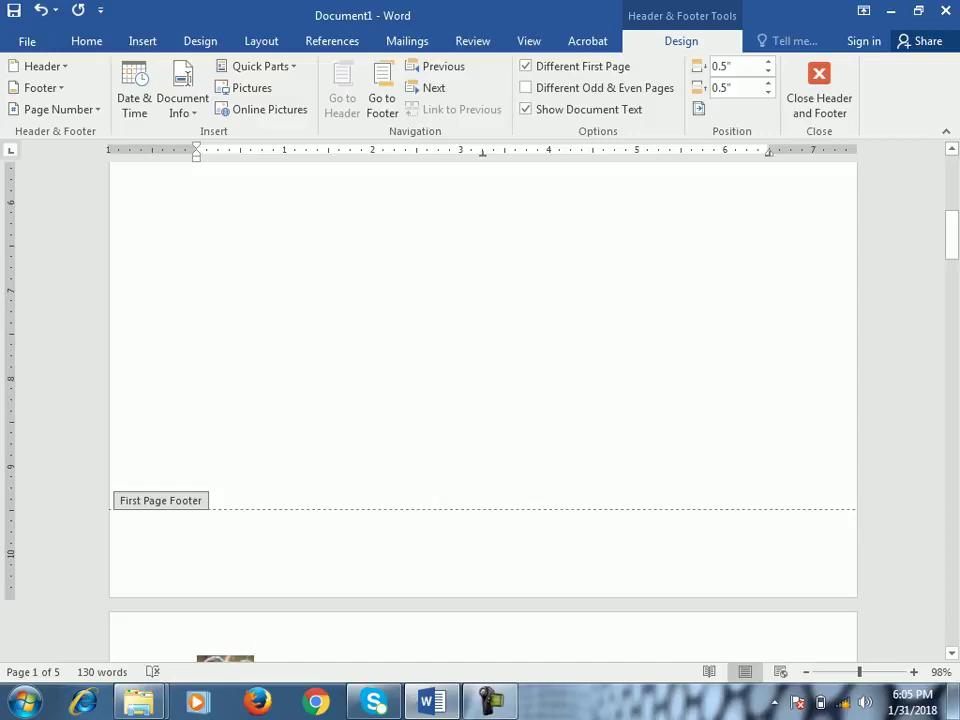
{"action": "scroll", "coordinate": [483, 400], "scroll_direction": "up", "scroll_amount": 10}
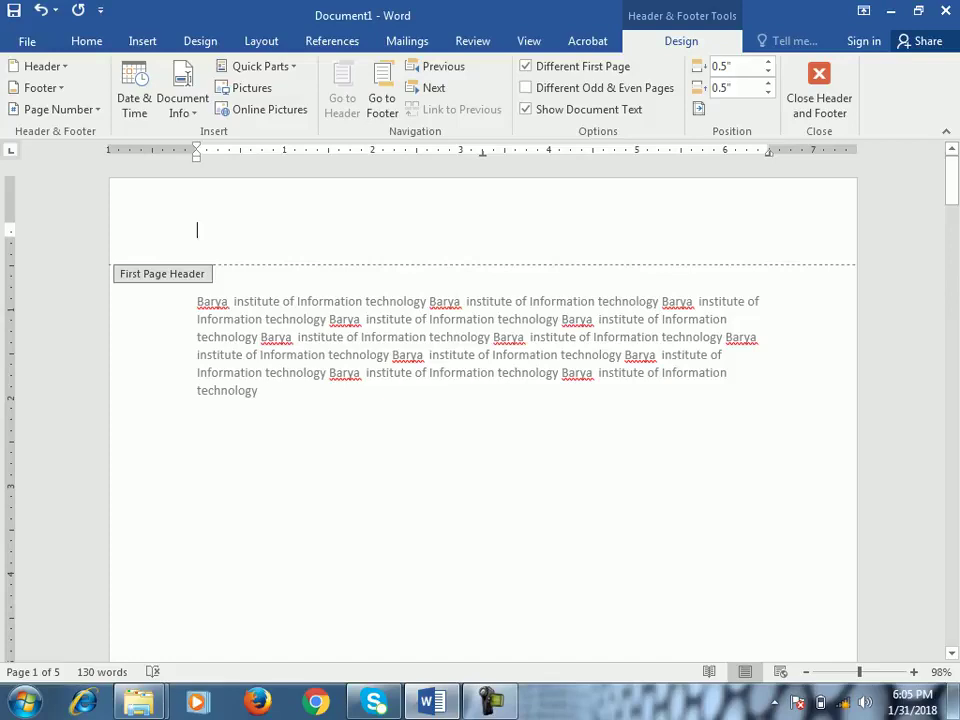
Step: Enter "Microsoft Word 2016 Note" in the first page's header and close header and footer editing
{"action": "type", "text": "Wo"}
{"action": "key", "text": "BackSpace"}
{"action": "key", "text": "BackSpace"}
{"action": "type", "text": "Microso"}
{"action": "key", "text": "BackSpace"}
{"action": "key", "text": "BackSpace"}
{"action": "type", "text": "s"}
{"action": "key", "text": "BackSpace"}
{"action": "key", "text": "BackSpace"}
{"action": "key", "text": "BackSpace"}
{"action": "type", "text": "rosoft Word 2016 Note"}
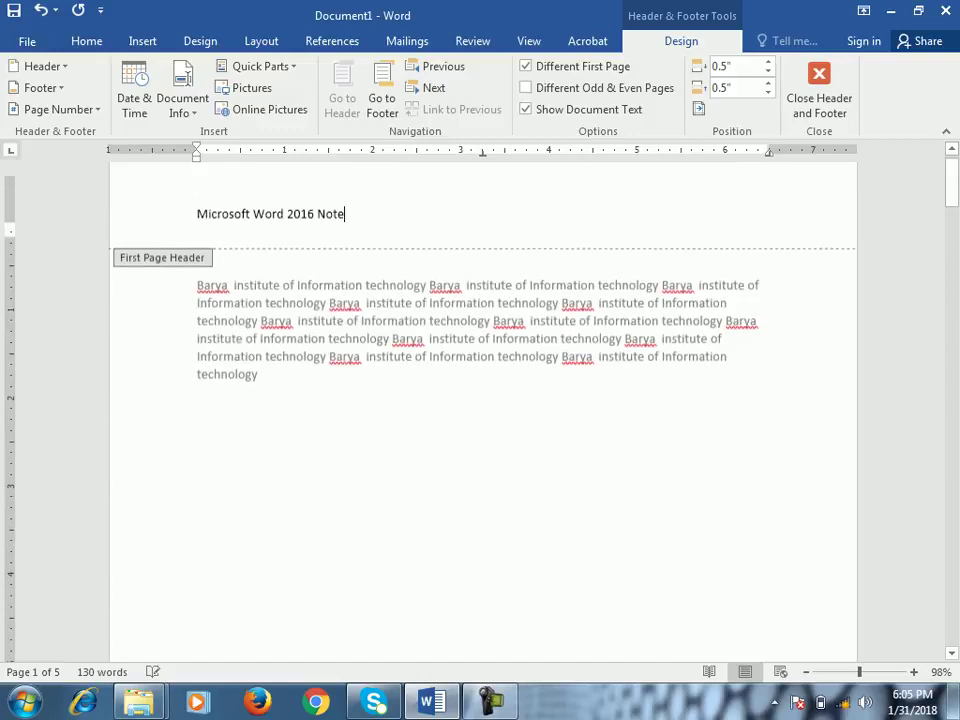
{"action": "left_click", "coordinate": [819, 92]}
Step: Review the header and footer on page 2, briefly opening its header and returning to the body text
{"action": "scroll", "coordinate": [483, 400], "scroll_direction": "down", "scroll_amount": 15}
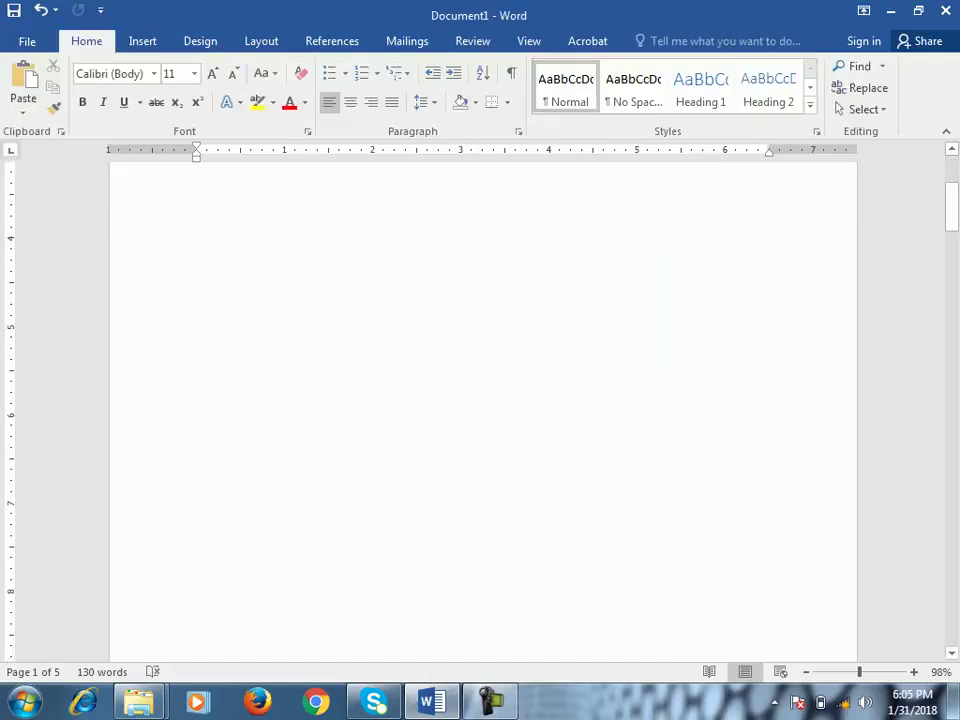
{"action": "double_click", "coordinate": [486, 272]}
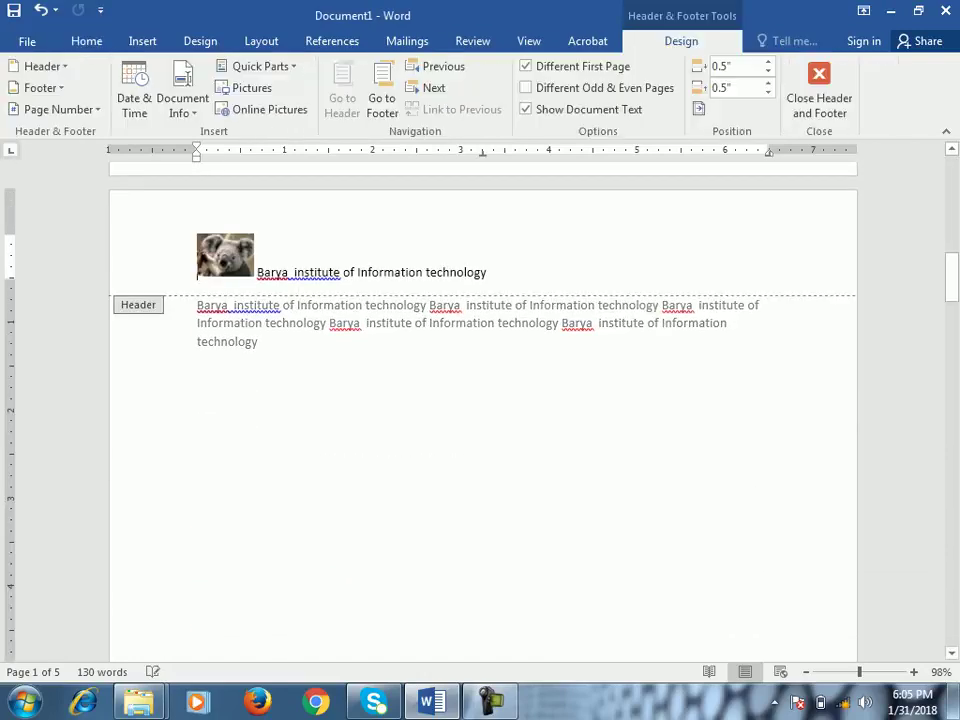
{"action": "double_click", "coordinate": [488, 323]}
{"action": "scroll", "coordinate": [488, 323], "scroll_direction": "down", "scroll_amount": 2}
{"action": "scroll", "coordinate": [483, 400], "scroll_direction": "down", "scroll_amount": 13}
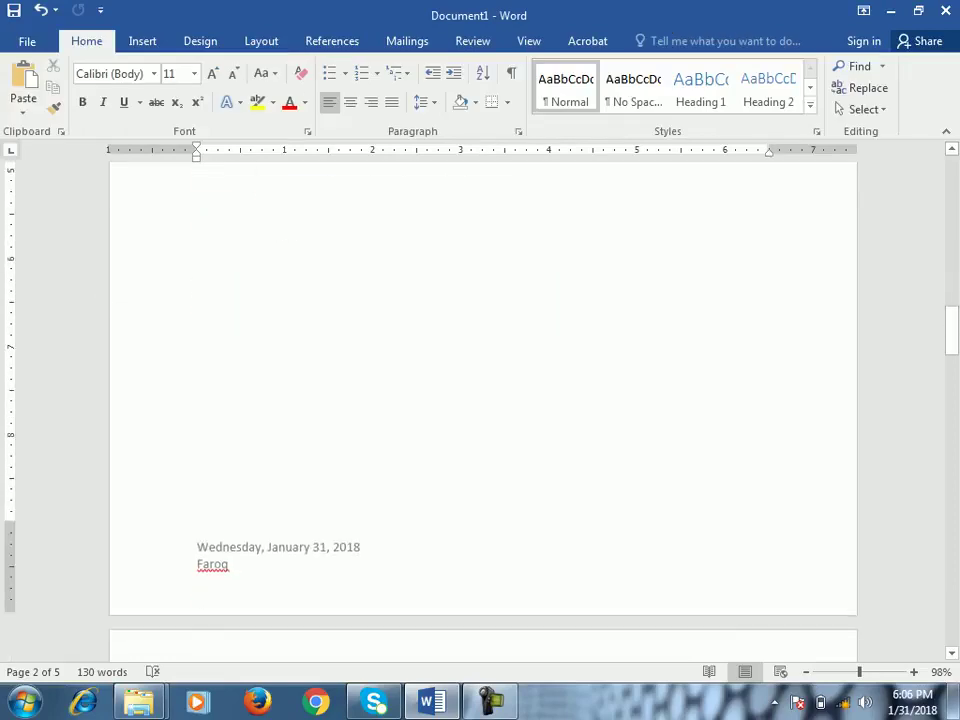
Step: Reopen the first page's header and turn off Different First Page
{"action": "scroll", "coordinate": [483, 400], "scroll_direction": "up", "scroll_amount": 11}
{"action": "scroll", "coordinate": [483, 400], "scroll_direction": "up", "scroll_amount": 4}
{"action": "left_click_drag", "start_coordinate": [951, 280], "coordinate": [951, 180]}
{"action": "double_click", "coordinate": [268, 231]}
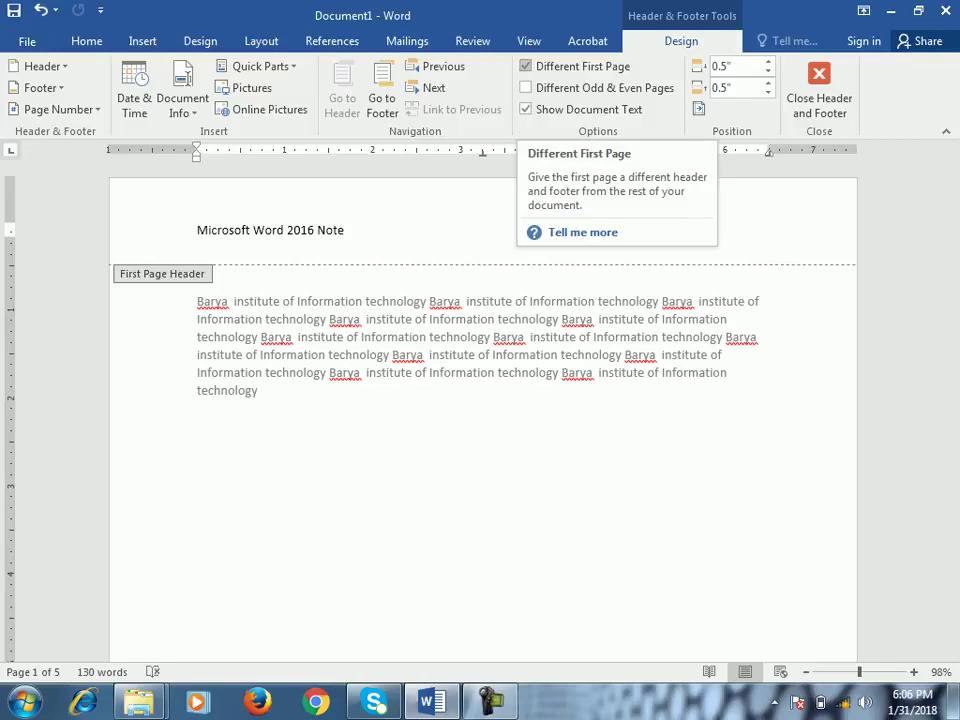
{"action": "left_click", "coordinate": [560, 66]}
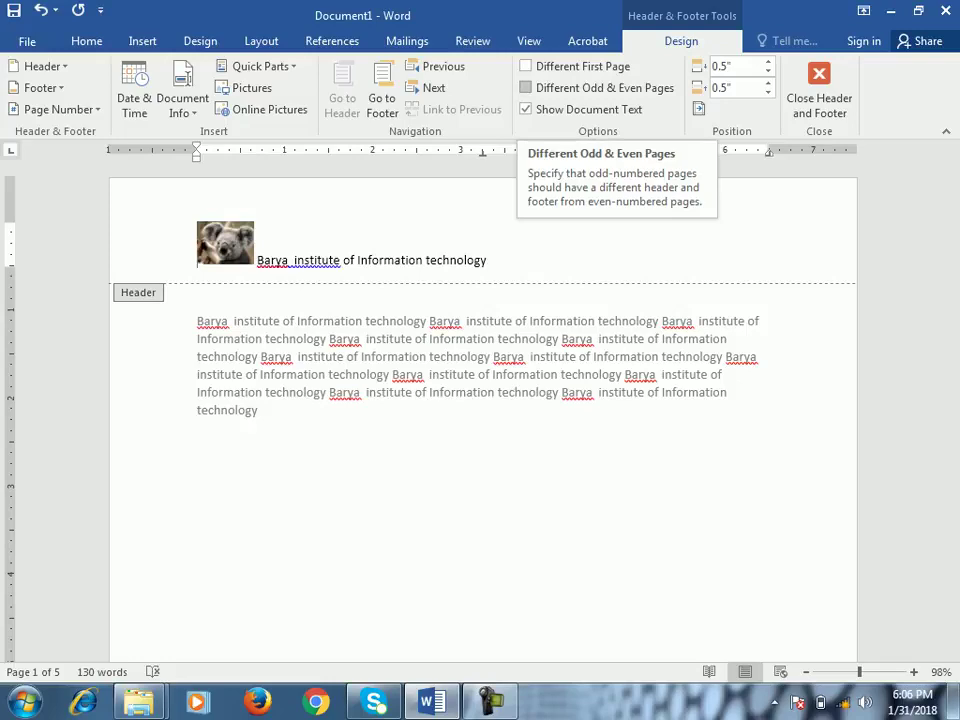
Step: Turn on Different Odd & Even Pages and enter "Even 2" in page 2's header
{"action": "left_click", "coordinate": [526, 87]}
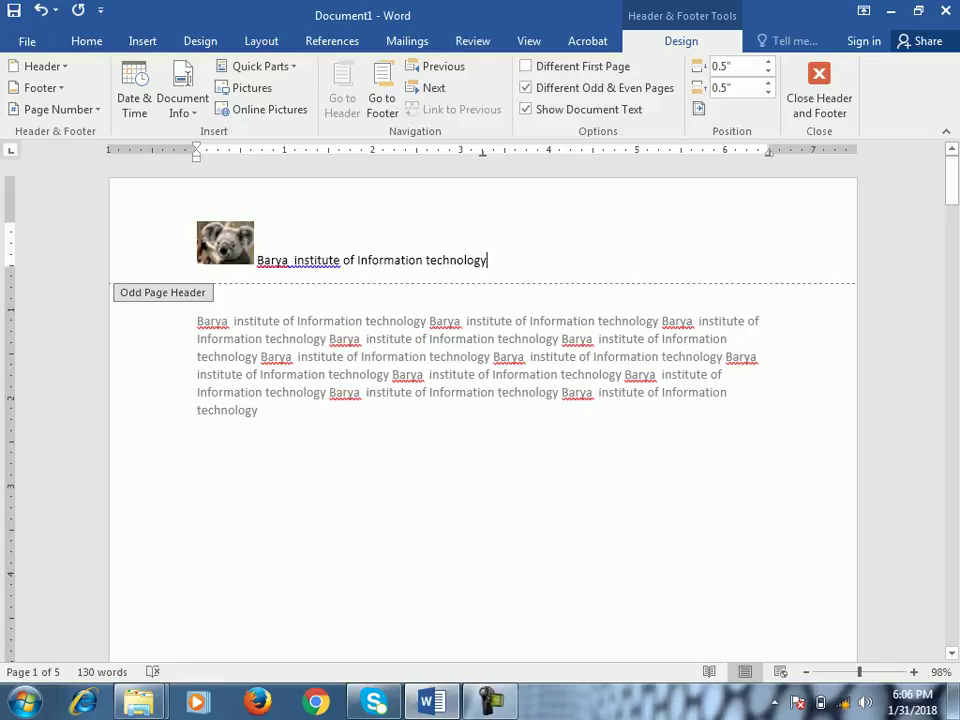
{"action": "scroll", "coordinate": [483, 420], "scroll_direction": "down", "scroll_amount": 10}
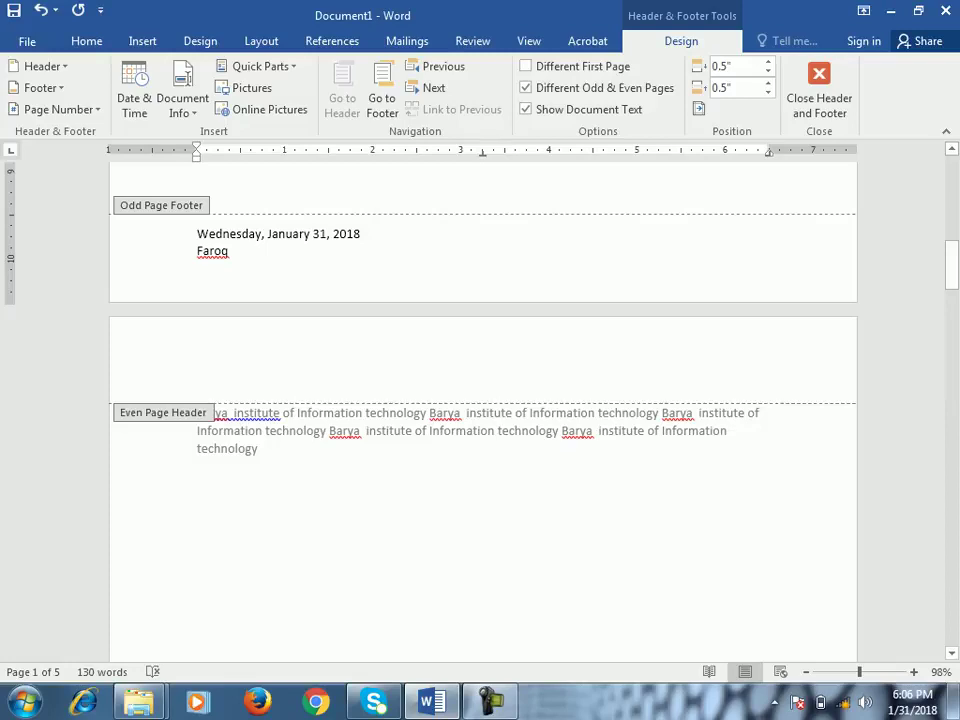
{"action": "left_click", "coordinate": [197, 368]}
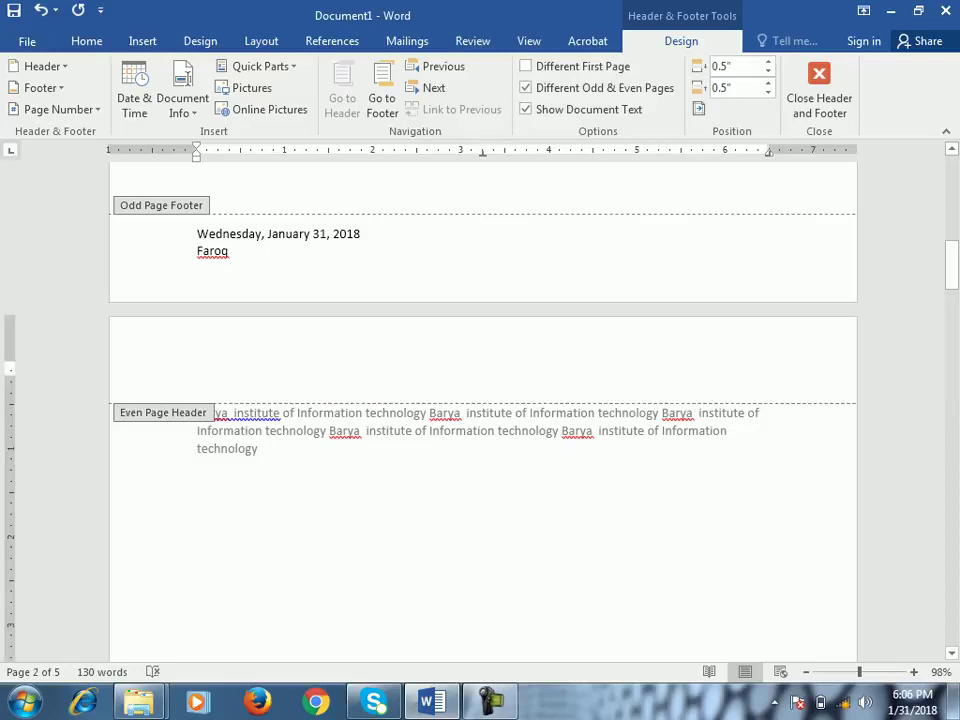
{"action": "type", "text": "Even 2"}
Step: Examine the odd and even page headers and footers from page 2 through page 4
{"action": "scroll", "coordinate": [480, 400], "scroll_direction": "down", "scroll_amount": 5}
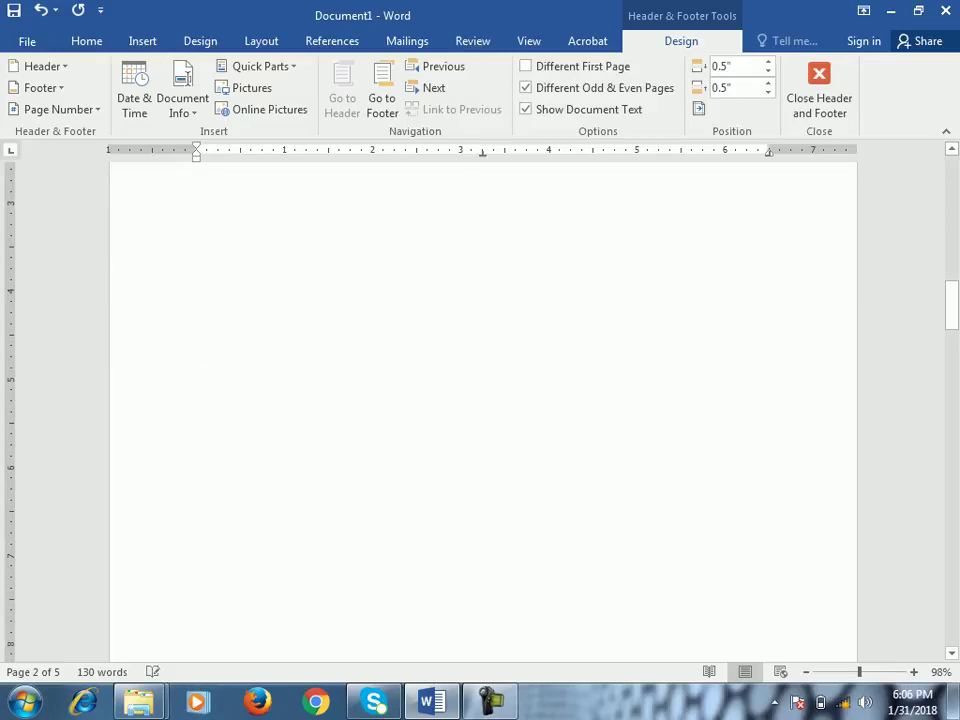
{"action": "scroll", "coordinate": [480, 400], "scroll_direction": "down", "scroll_amount": 5}
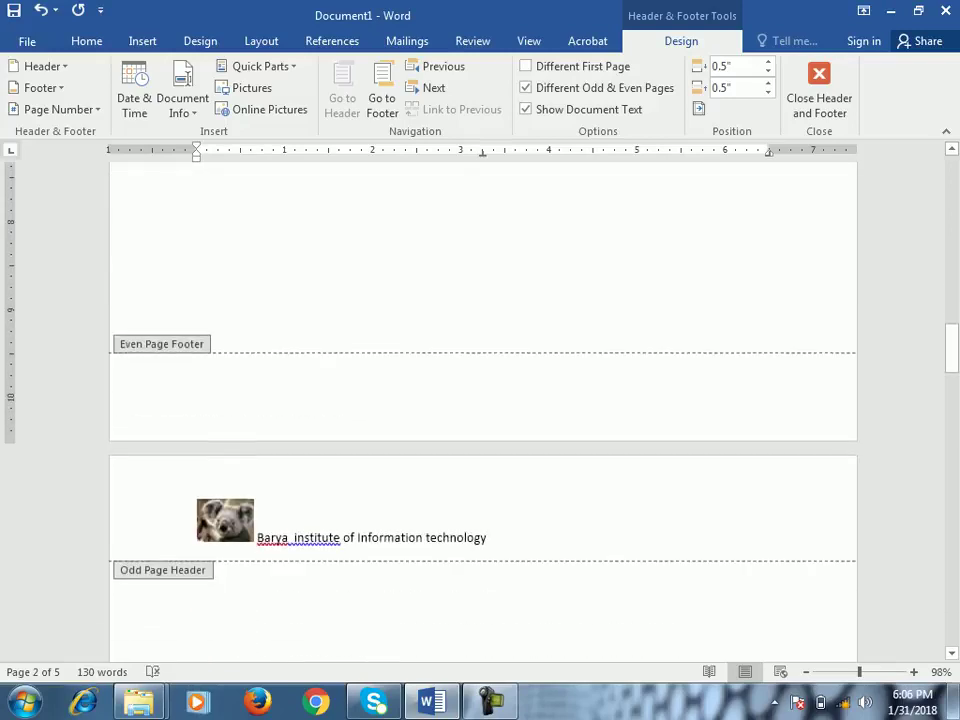
{"action": "scroll", "coordinate": [480, 400], "scroll_direction": "down", "scroll_amount": 10}
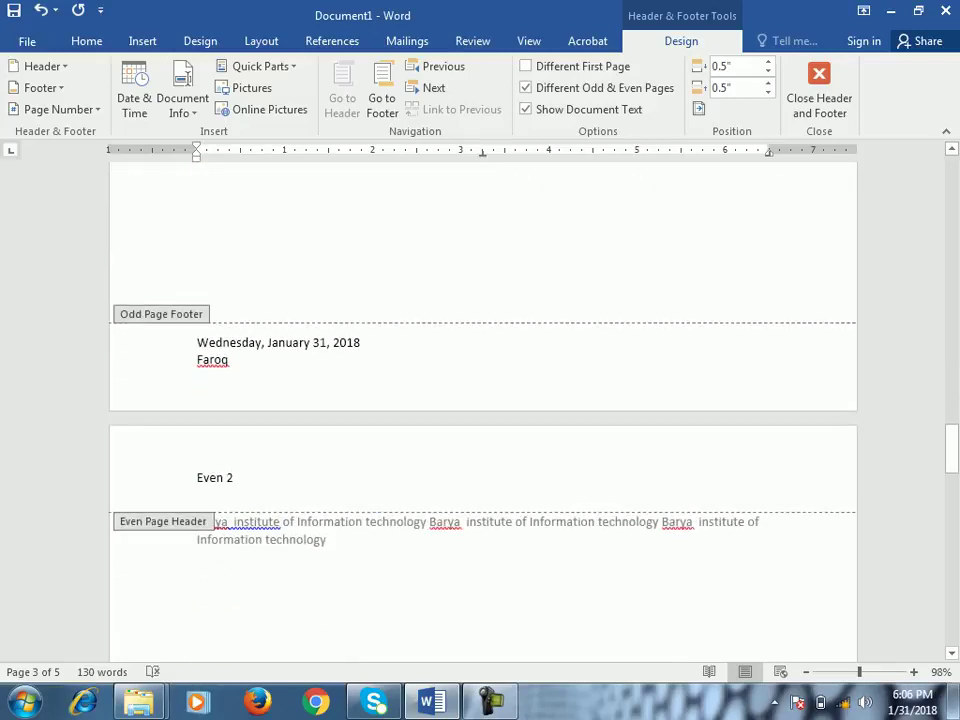
{"action": "scroll", "coordinate": [480, 400], "scroll_direction": "down", "scroll_amount": 3}
{"action": "scroll", "coordinate": [480, 400], "scroll_direction": "up", "scroll_amount": 4}
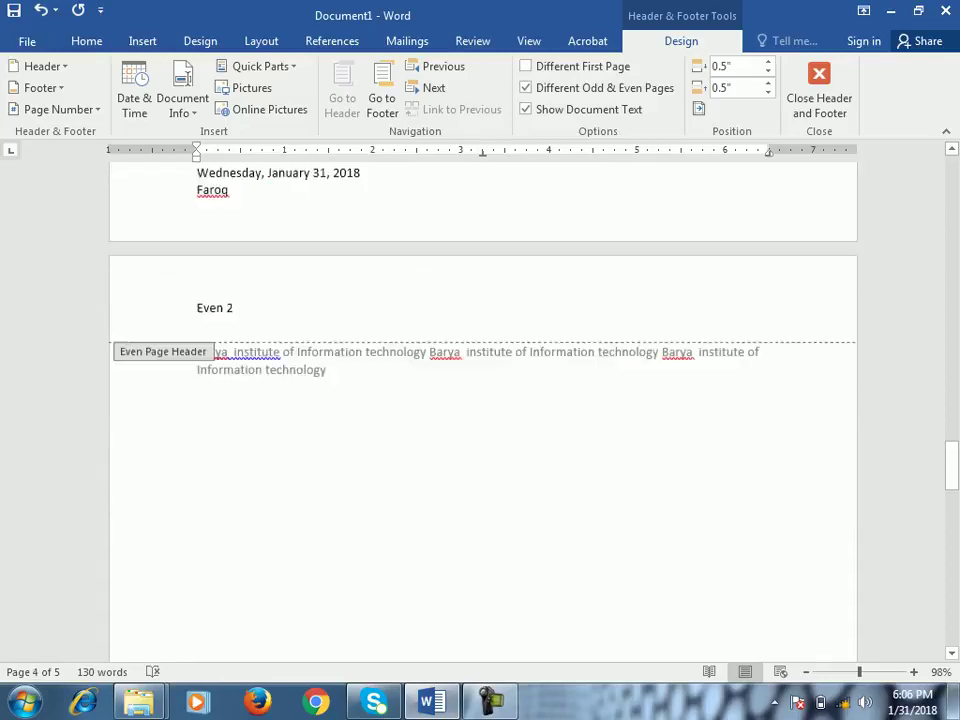
{"action": "scroll", "coordinate": [480, 400], "scroll_direction": "up", "scroll_amount": 3}
{"action": "left_click_drag", "start_coordinate": [952, 405], "coordinate": [952, 180]}
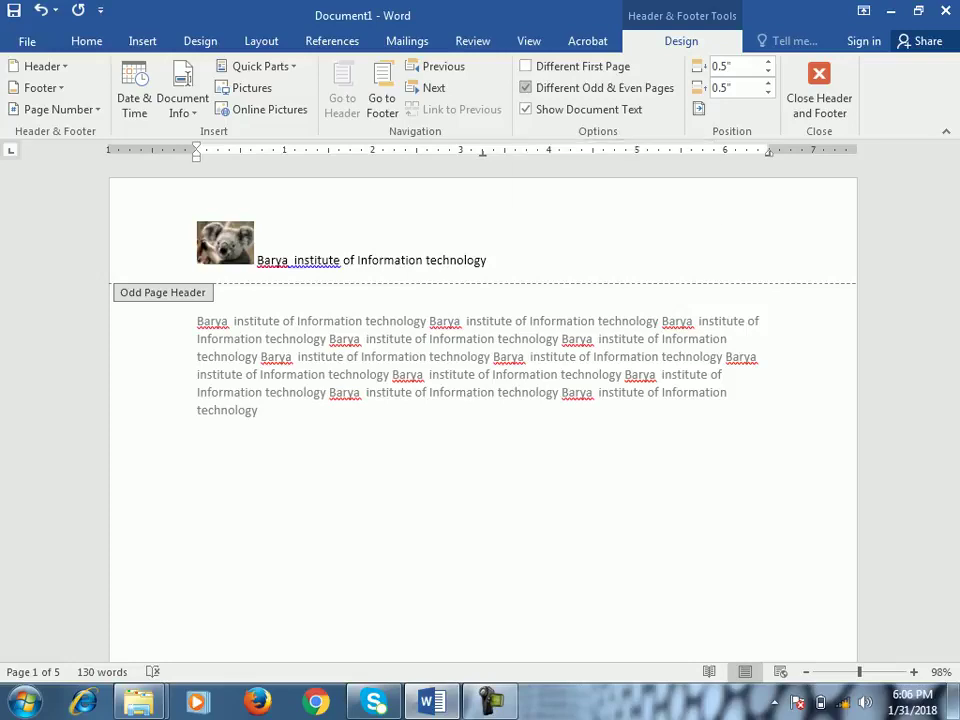
Step: Turn off Different Odd & Even Pages and return from the first page's header to the body text
{"action": "left_click", "coordinate": [525, 87]}
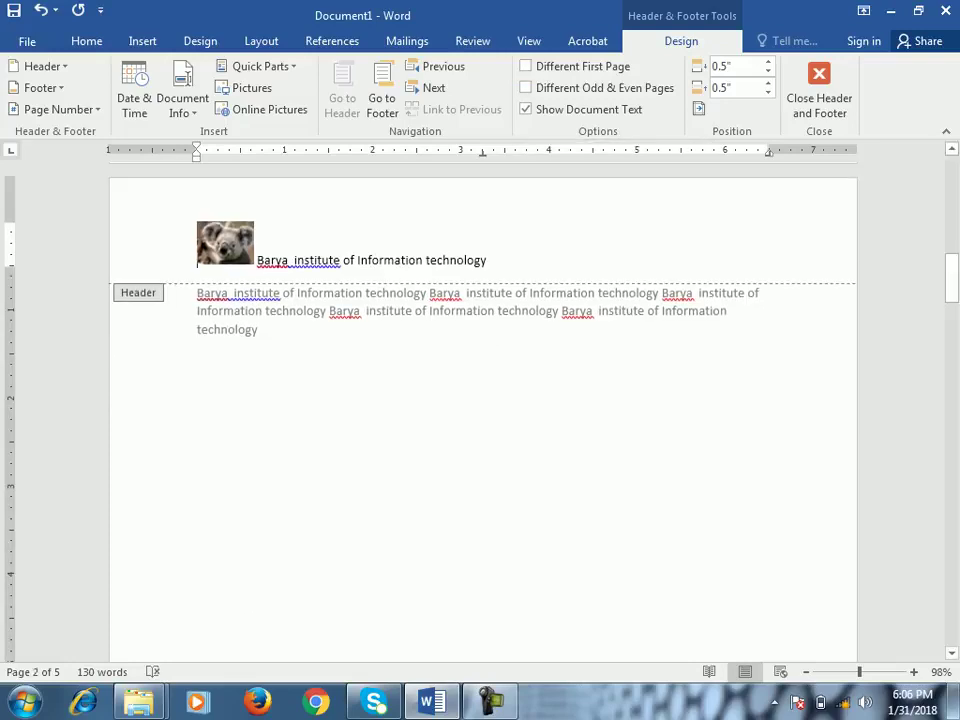
{"action": "left_click_drag", "start_coordinate": [952, 275], "coordinate": [952, 172]}
{"action": "left_click", "coordinate": [488, 260]}
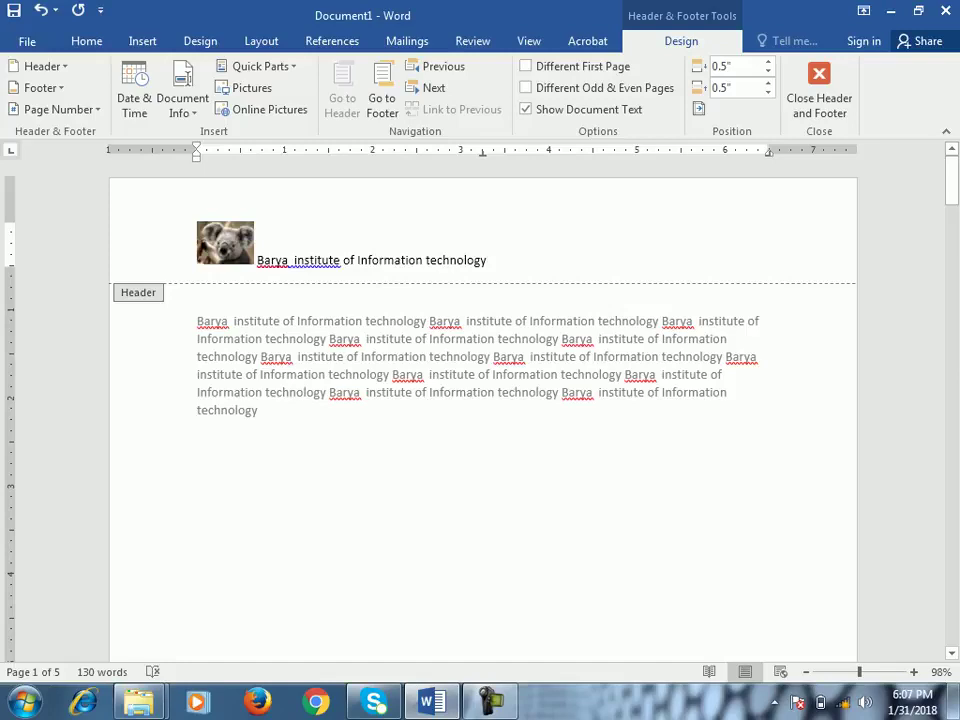
{"action": "double_click", "coordinate": [197, 293]}
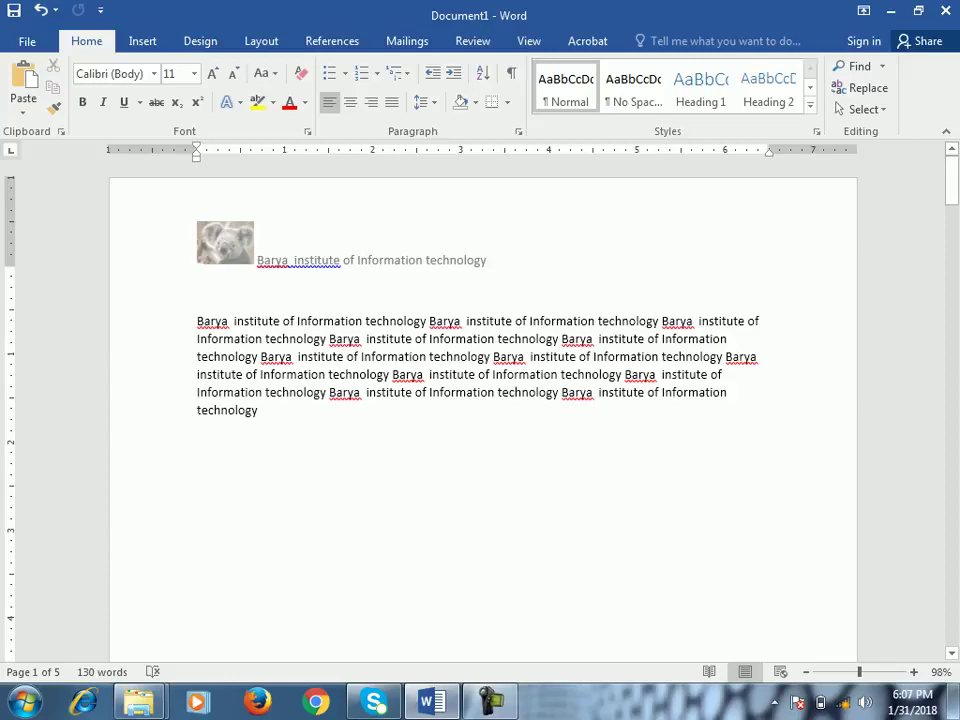
Step: Try adding eight blank lines below the institute name in the first page's header, and remove them
{"action": "double_click", "coordinate": [197, 262]}
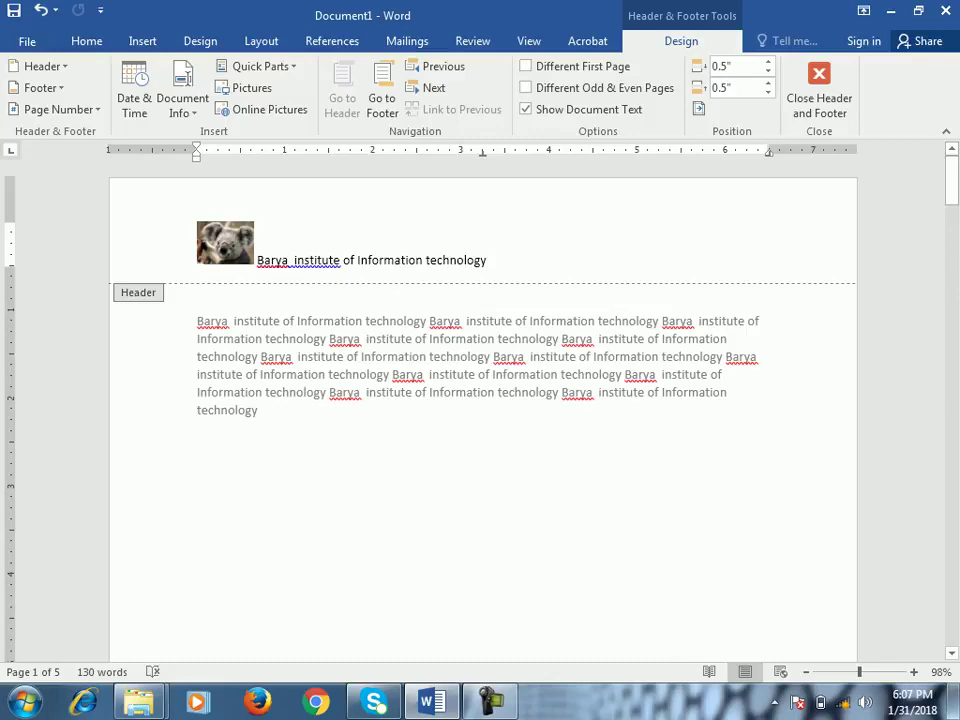
{"action": "key", "text": "Return"}
{"action": "key", "text": "Return"}
{"action": "key", "text": "Return"}
{"action": "key", "text": "Return"}
{"action": "key", "text": "Return"}
{"action": "key", "text": "Return"}
{"action": "key", "text": "Return"}
{"action": "key", "text": "Return"}
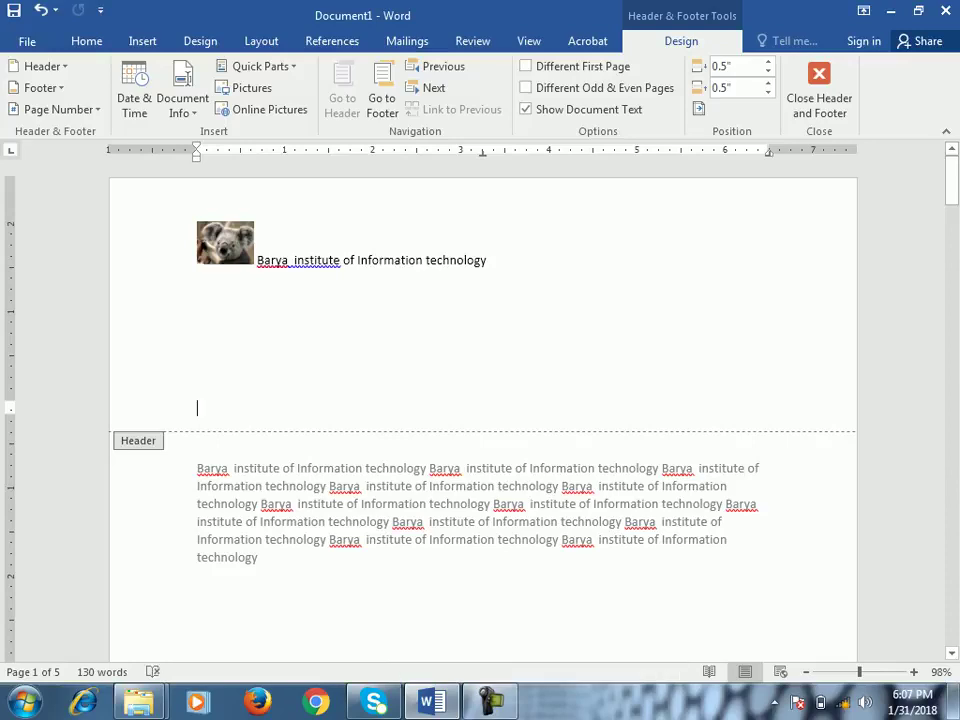
{"action": "key", "text": "BackSpace"}
{"action": "key", "text": "BackSpace"}
{"action": "key", "text": "BackSpace"}
{"action": "key", "text": "BackSpace"}
{"action": "key", "text": "BackSpace"}
{"action": "key", "text": "BackSpace"}
{"action": "key", "text": "BackSpace"}
{"action": "key", "text": "BackSpace"}
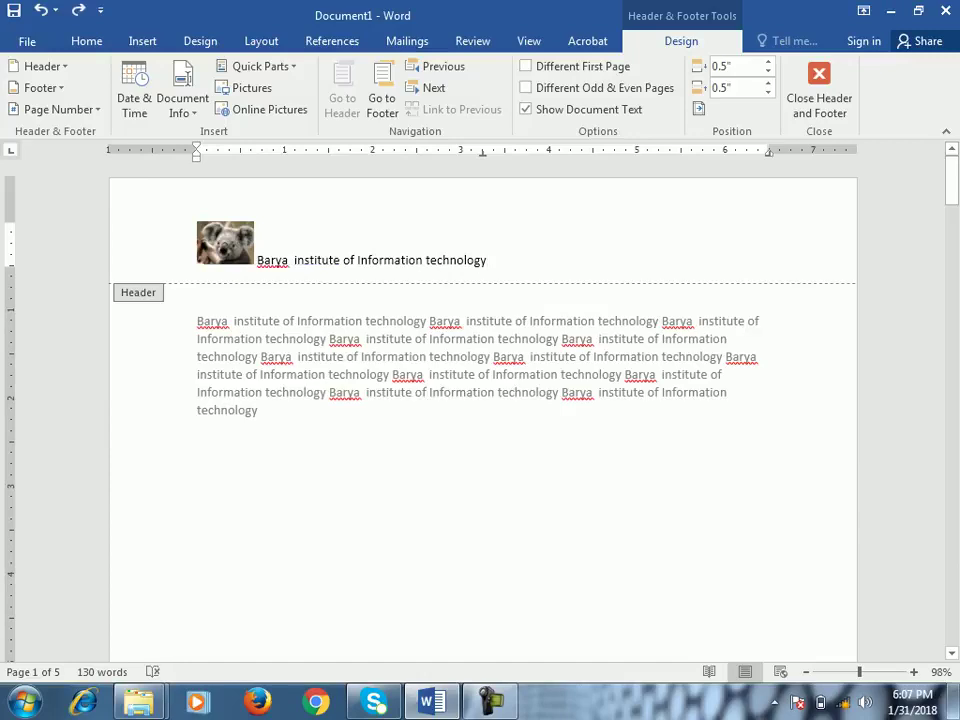
Step: Close the header, examine the first page in print preview at 204% zoom, and return to the document
{"action": "left_click", "coordinate": [819, 90]}
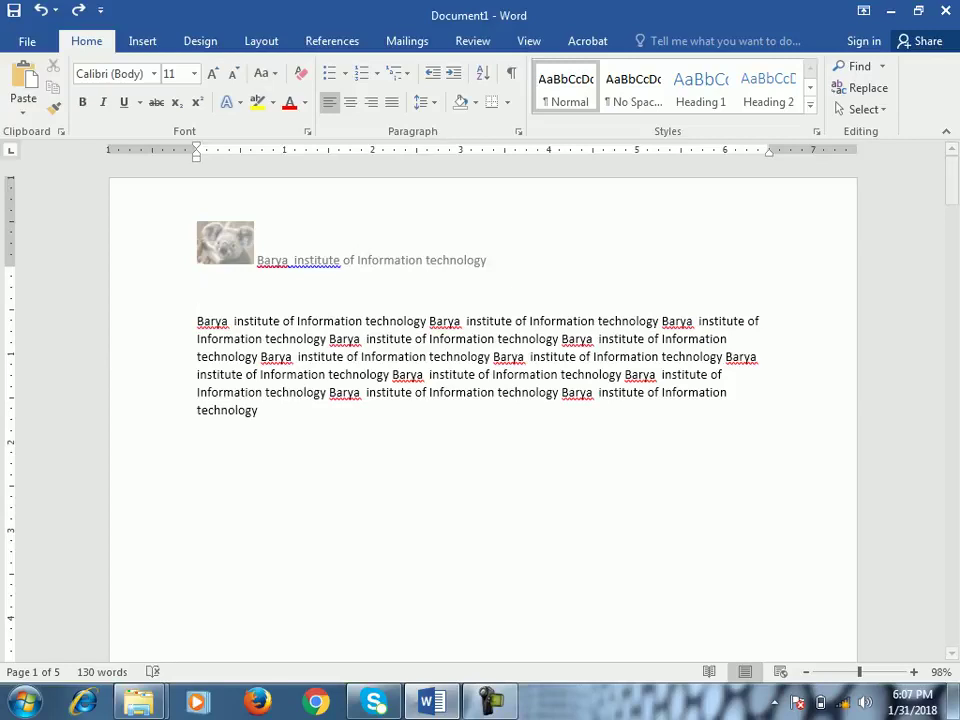
{"action": "left_click", "coordinate": [27, 41]}
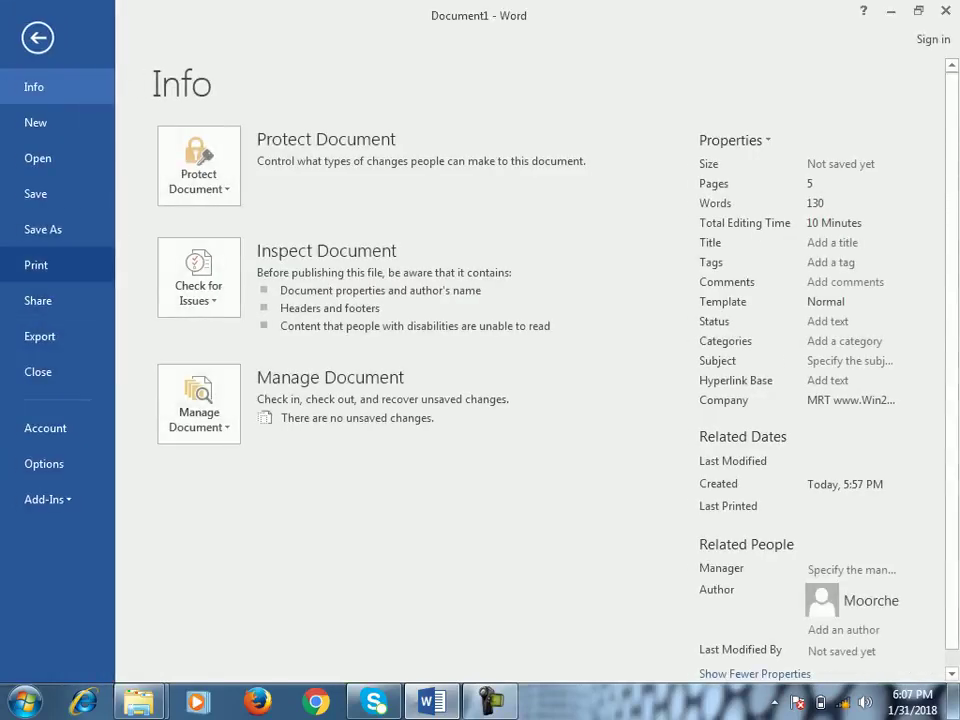
{"action": "left_click", "coordinate": [36, 265]}
{"action": "left_click_drag", "start_coordinate": [849, 668], "coordinate": [883, 668]}
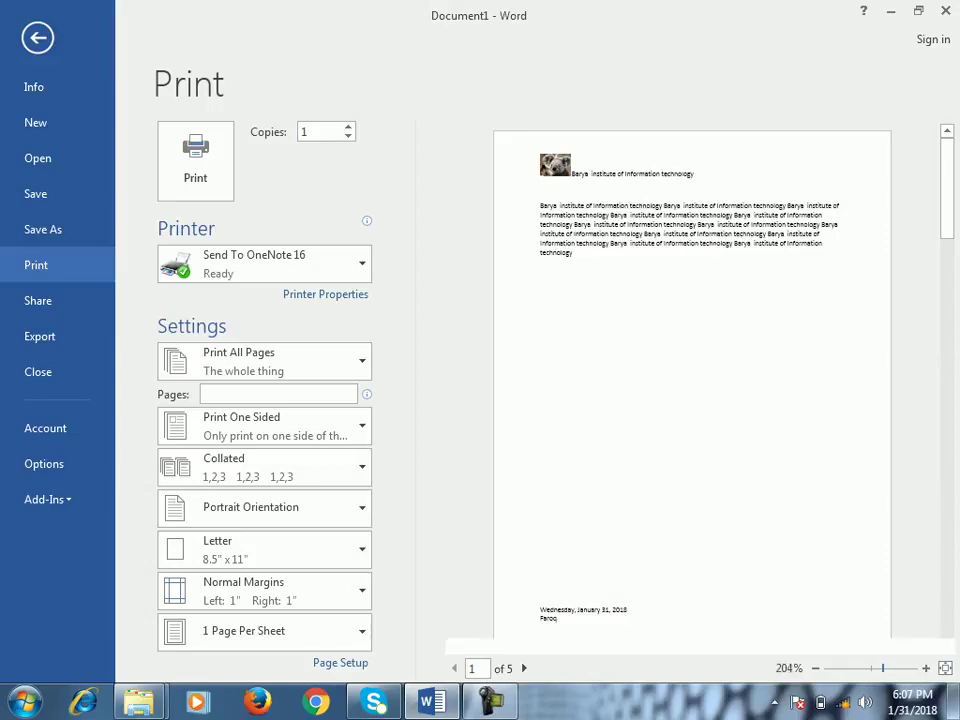
{"action": "scroll", "coordinate": [710, 140], "scroll_direction": "up", "scroll_amount": 3}
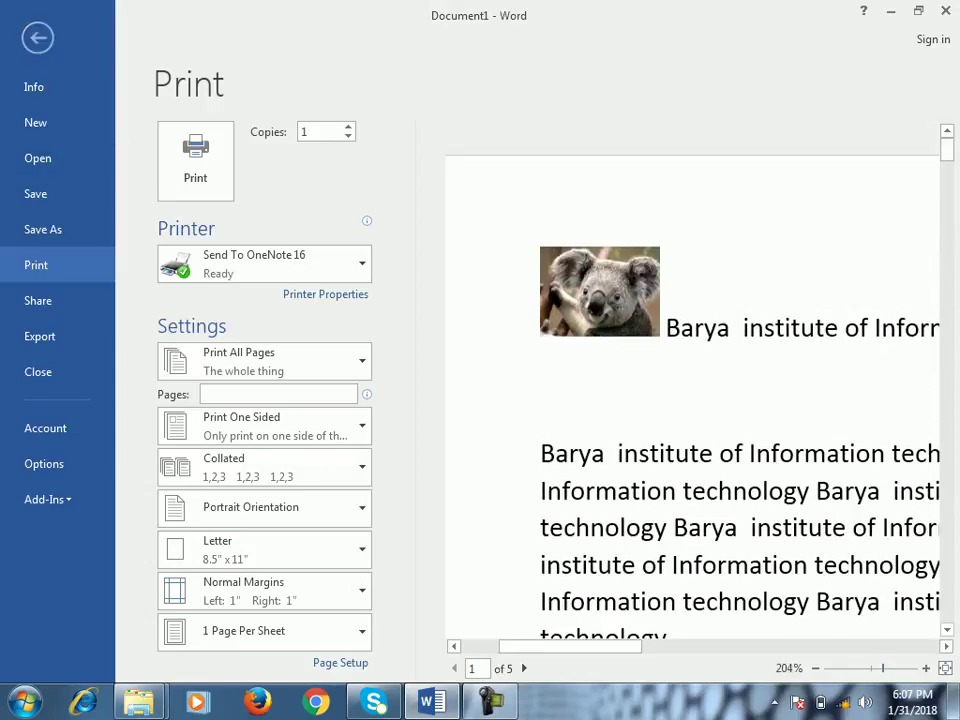
{"action": "left_click", "coordinate": [37, 37]}
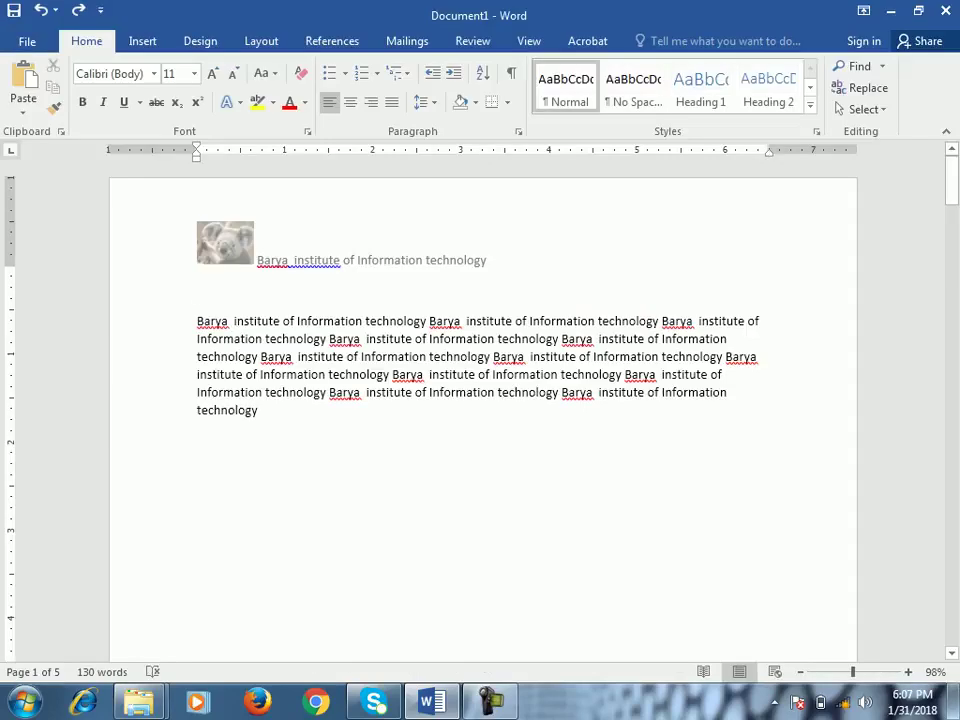
Step: Try turning off Show Document Text in the first page's header, dismiss the message, and close the header
{"action": "double_click", "coordinate": [340, 260]}
{"action": "left_click", "coordinate": [197, 276]}
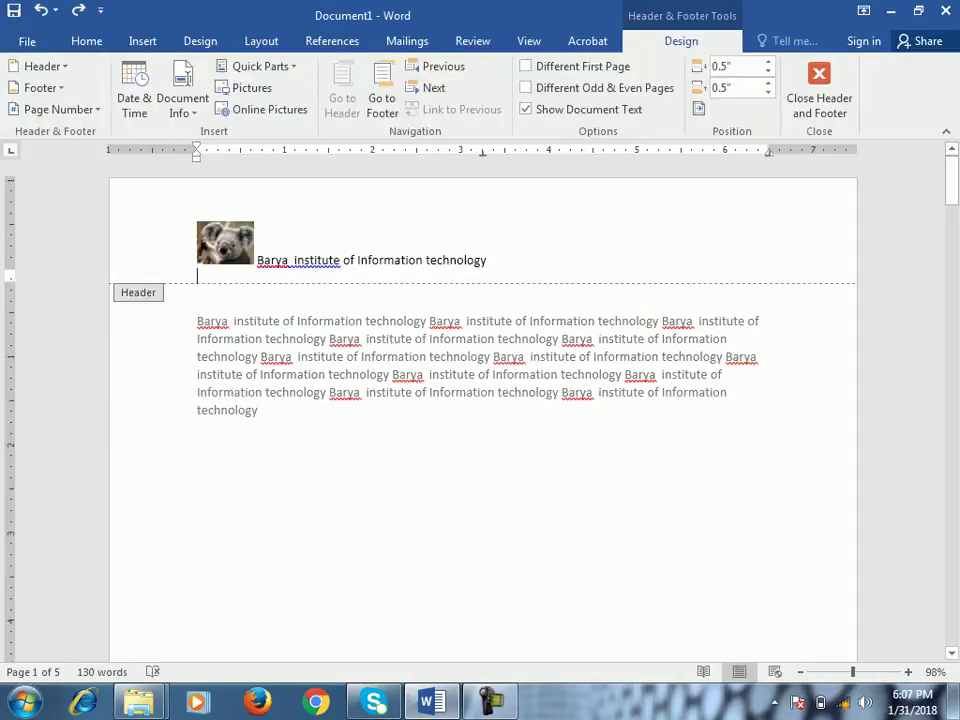
{"action": "left_click", "coordinate": [488, 260]}
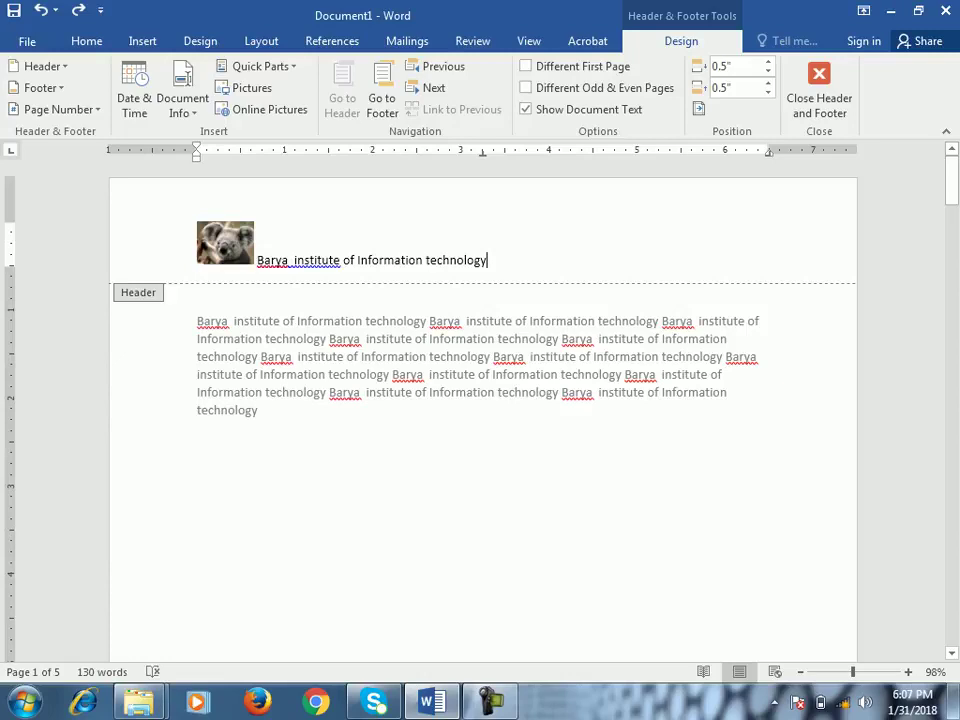
{"action": "left_click", "coordinate": [526, 109]}
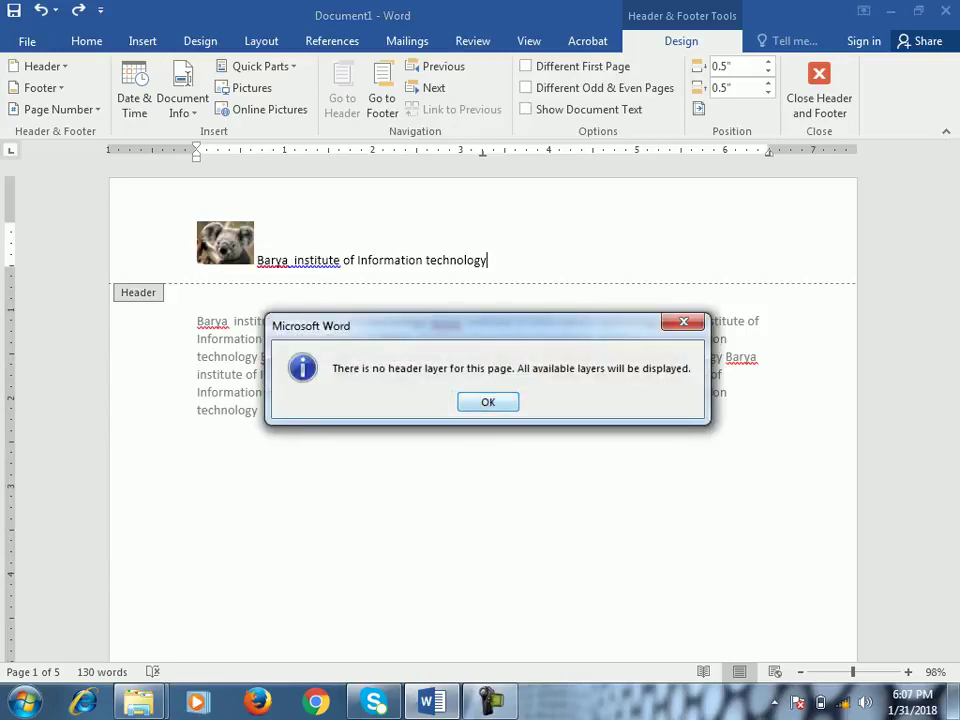
{"action": "key", "text": "Return"}
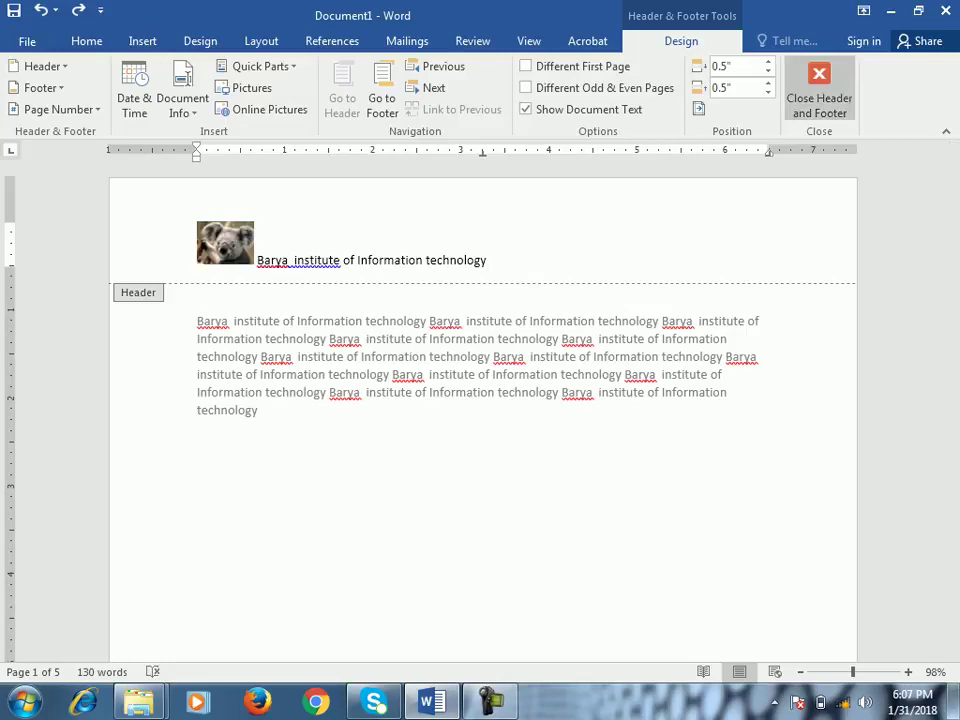
{"action": "left_click", "coordinate": [819, 92]}
Step: Create a new blank document and paste "Barya institute of Information technology" eleven times into its body
{"action": "key", "text": "ctrl+n"}
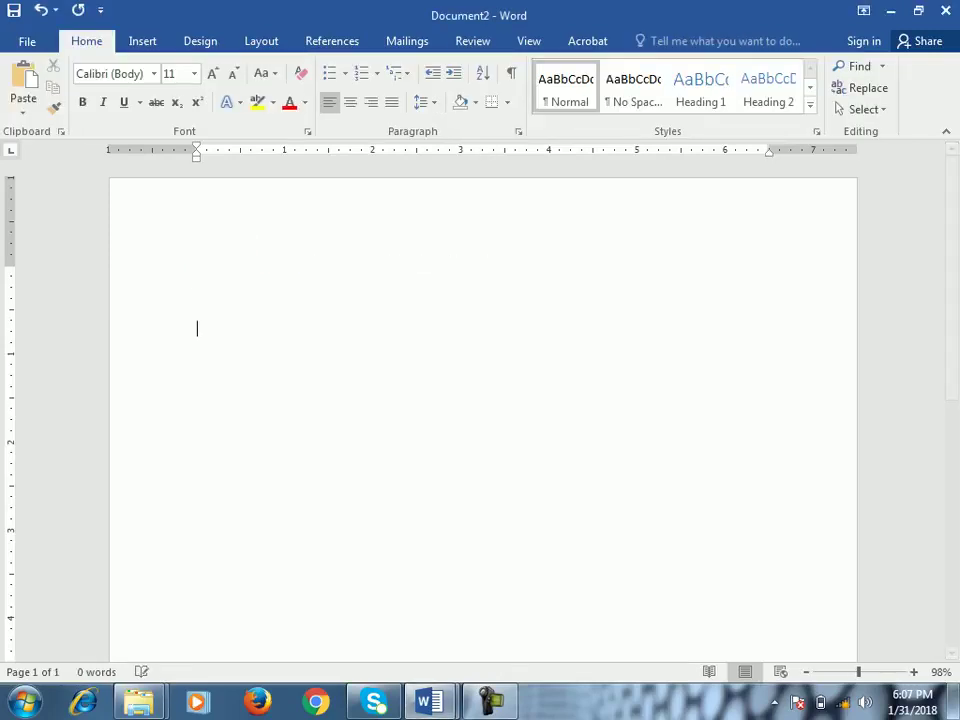
{"action": "key", "text": "ctrl+v"}
{"action": "key", "text": "ctrl+v"}
{"action": "key", "text": "ctrl+v"}
{"action": "key", "text": "ctrl+v"}
{"action": "key", "text": "ctrl+v"}
{"action": "key", "text": "ctrl+v"}
{"action": "key", "text": "ctrl+v"}
{"action": "key", "text": "ctrl+v"}
{"action": "key", "text": "ctrl+v"}
{"action": "key", "text": "ctrl+v"}
{"action": "key", "text": "ctrl+v"}
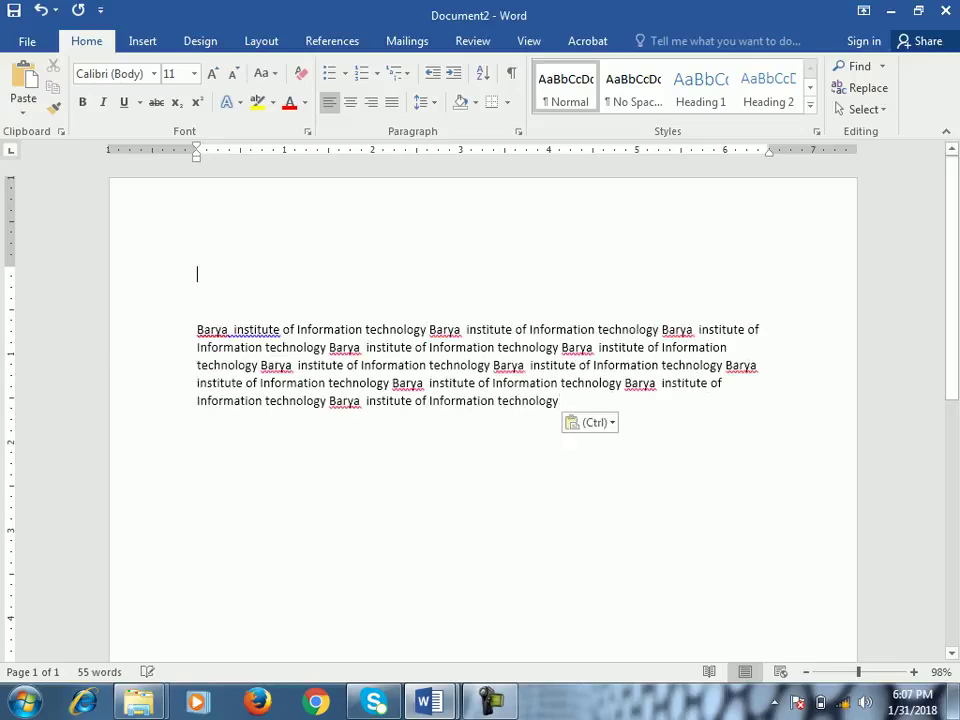
Step: Open the new document's header, toggle Show Document Text off and on, and enter "Barya institute of Information technology"
{"action": "double_click", "coordinate": [197, 272]}
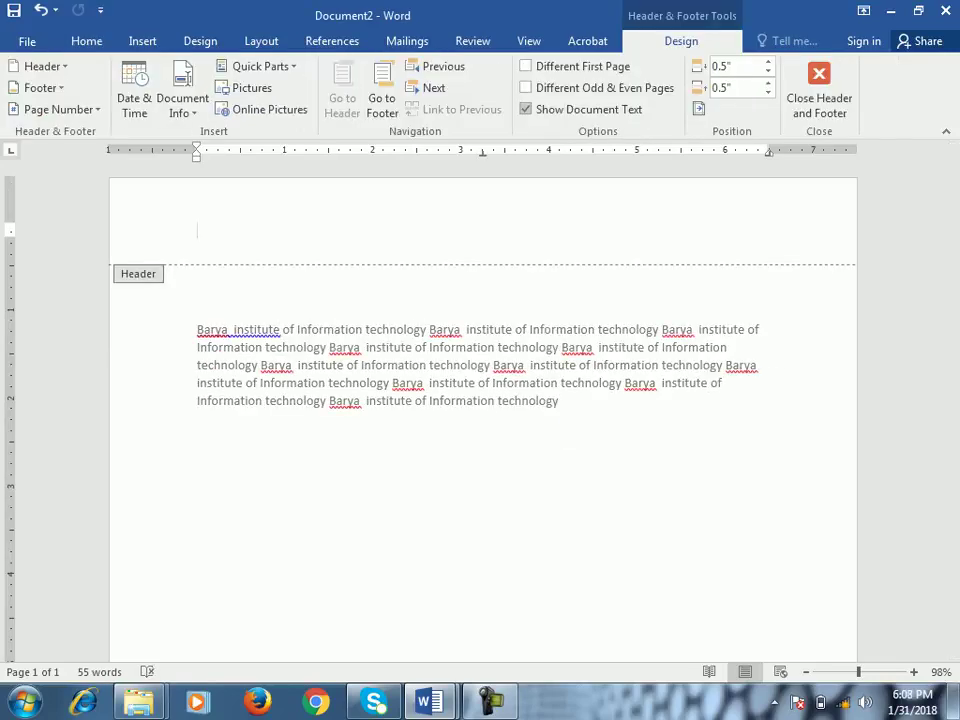
{"action": "left_click", "coordinate": [527, 109]}
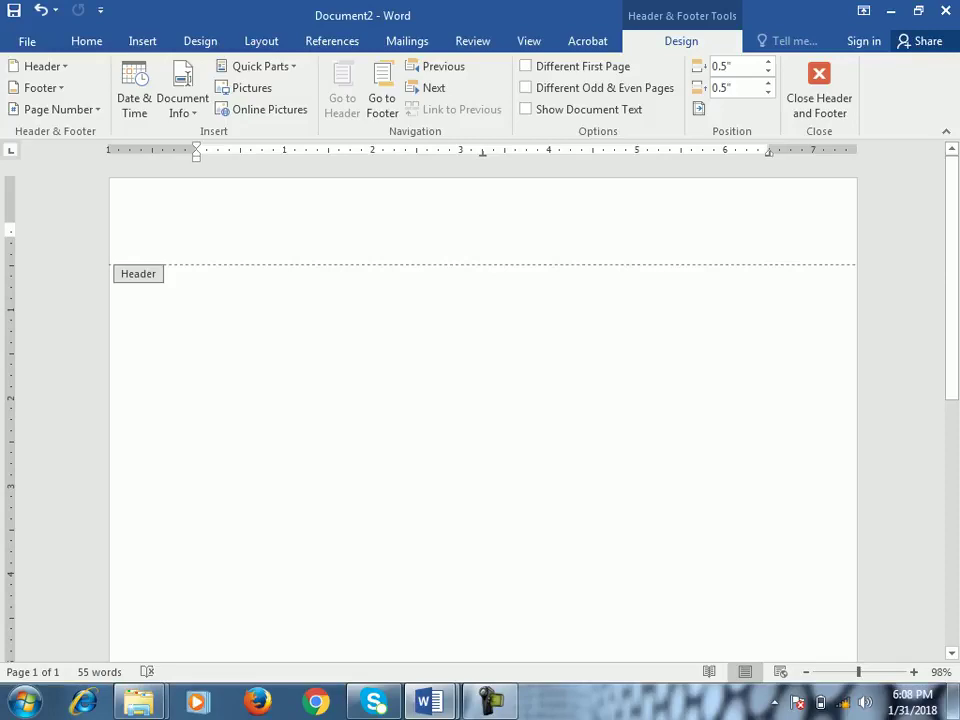
{"action": "left_click", "coordinate": [527, 109]}
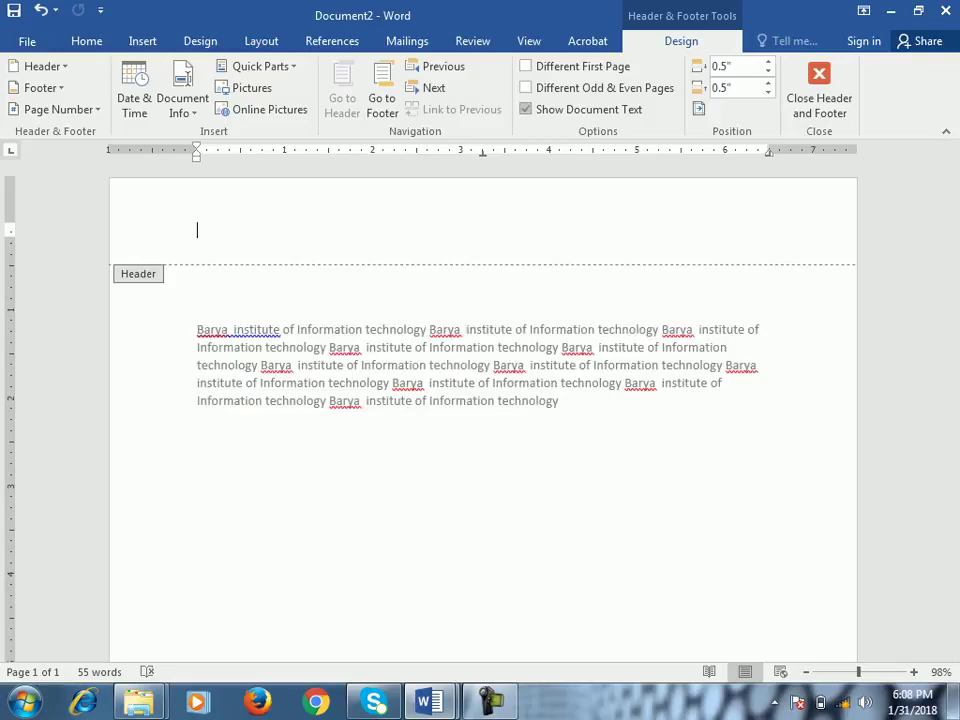
{"action": "type", "text": "Barya  institute of Information technology"}
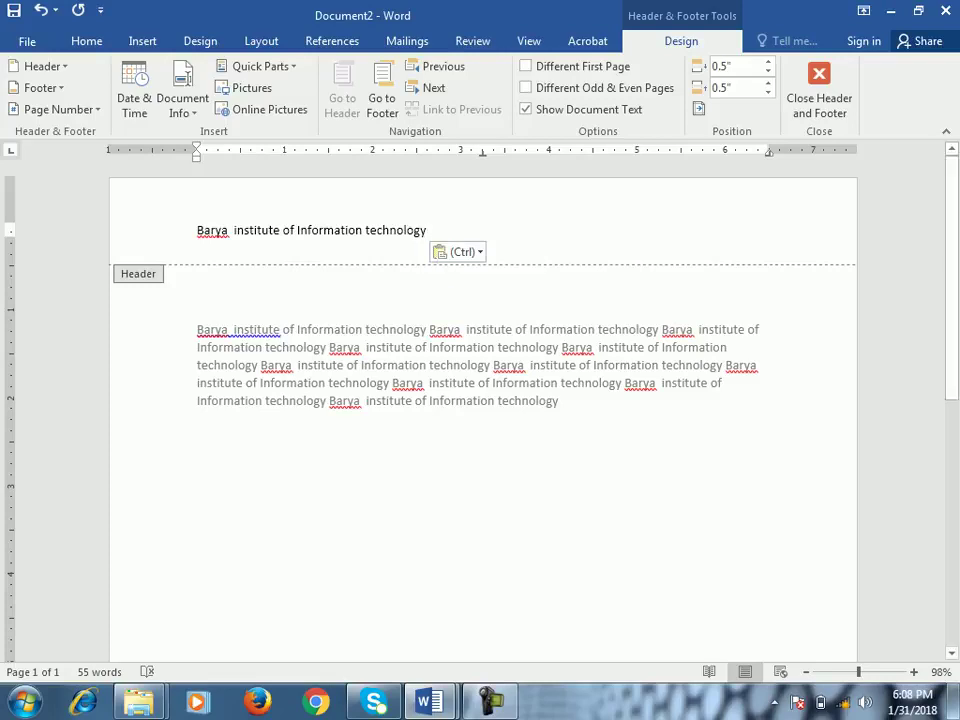
Step: Turn off Show Document Text, close and reopen the header, and toggle the option off and on again
{"action": "left_click", "coordinate": [527, 109]}
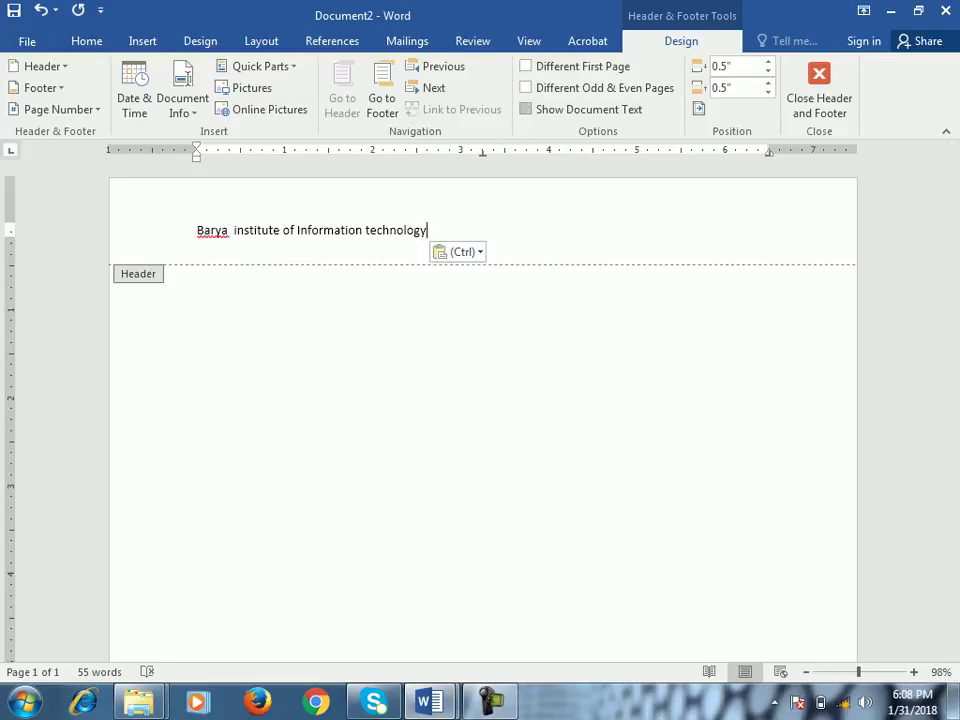
{"action": "left_click", "coordinate": [819, 90]}
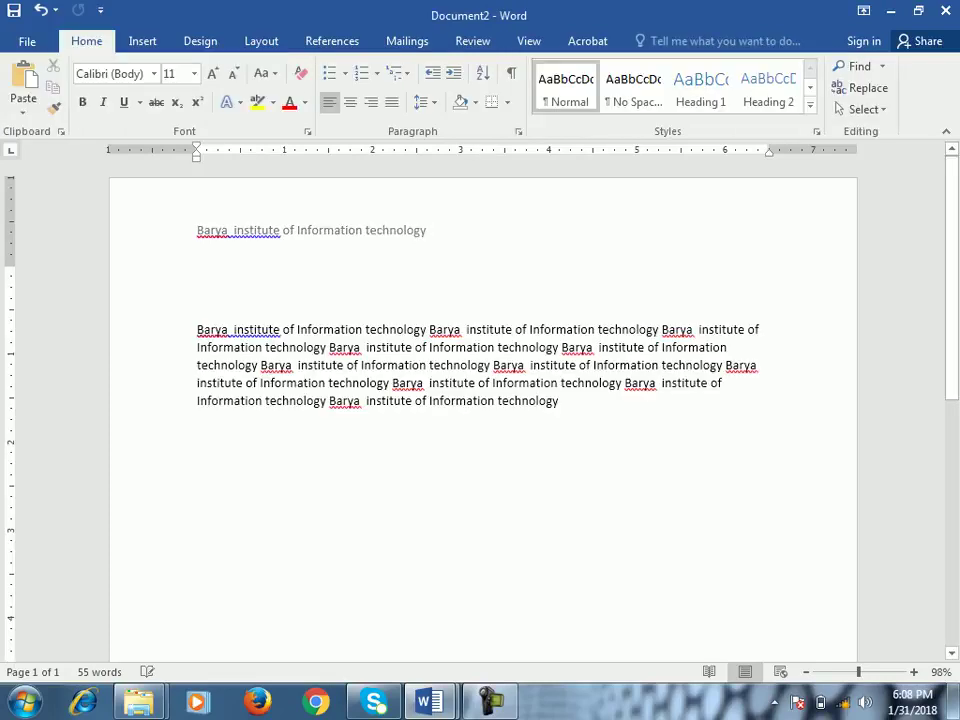
{"action": "double_click", "coordinate": [300, 230]}
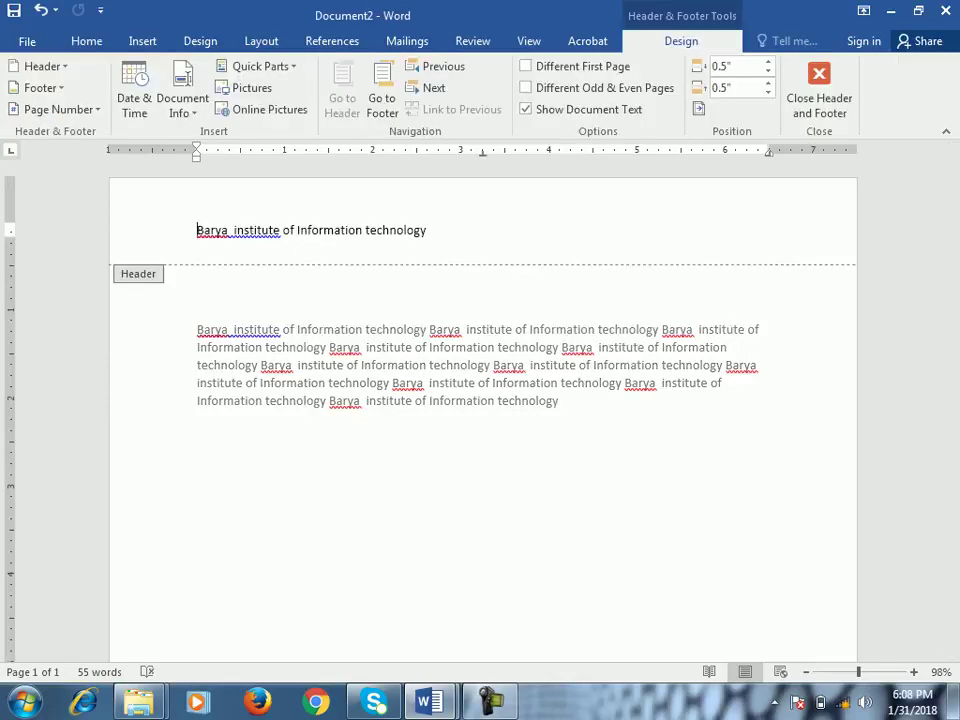
{"action": "left_click", "coordinate": [526, 109]}
{"action": "left_click", "coordinate": [526, 109]}
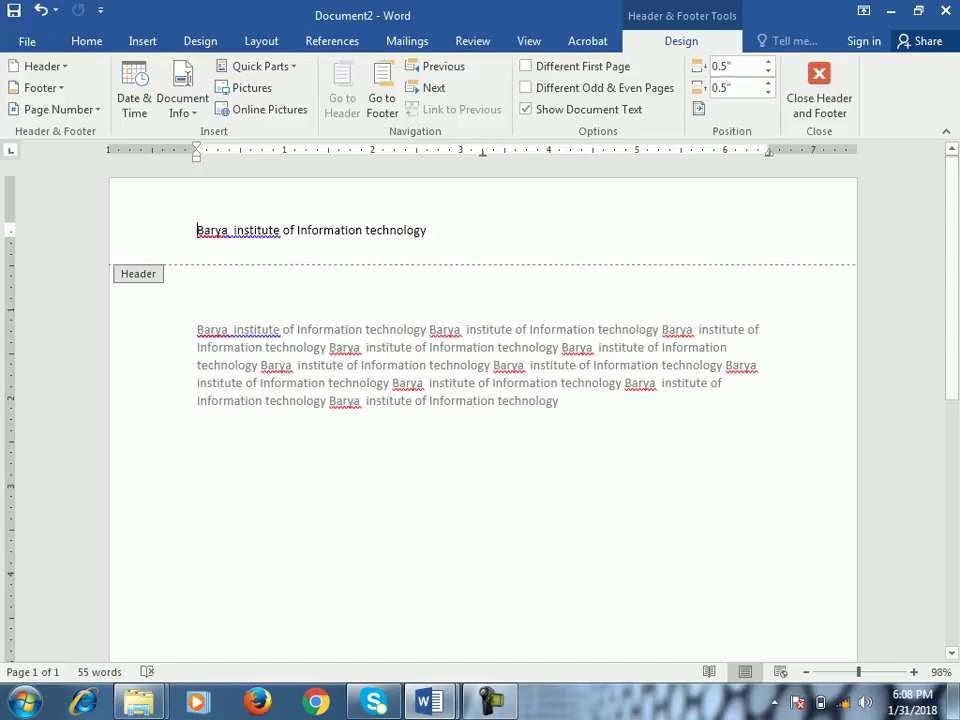
Step: Switch back to Document1, set its header's distance from the page top to 1", and return to the body text
{"action": "mouse_move", "coordinate": [428, 703]}
{"action": "left_click", "coordinate": [321, 590]}
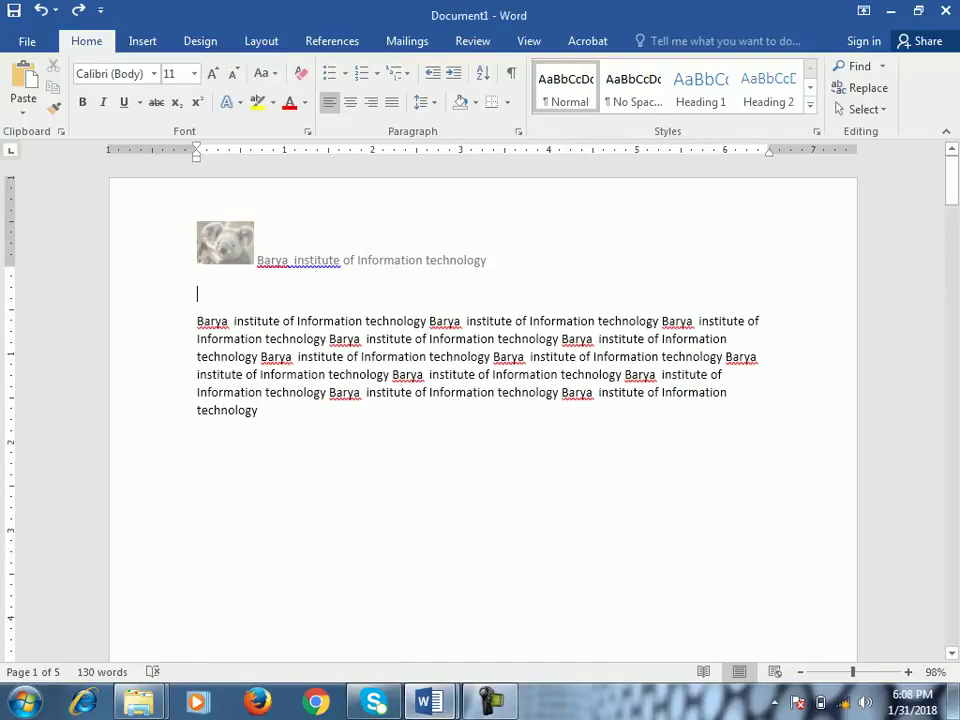
{"action": "double_click", "coordinate": [258, 256]}
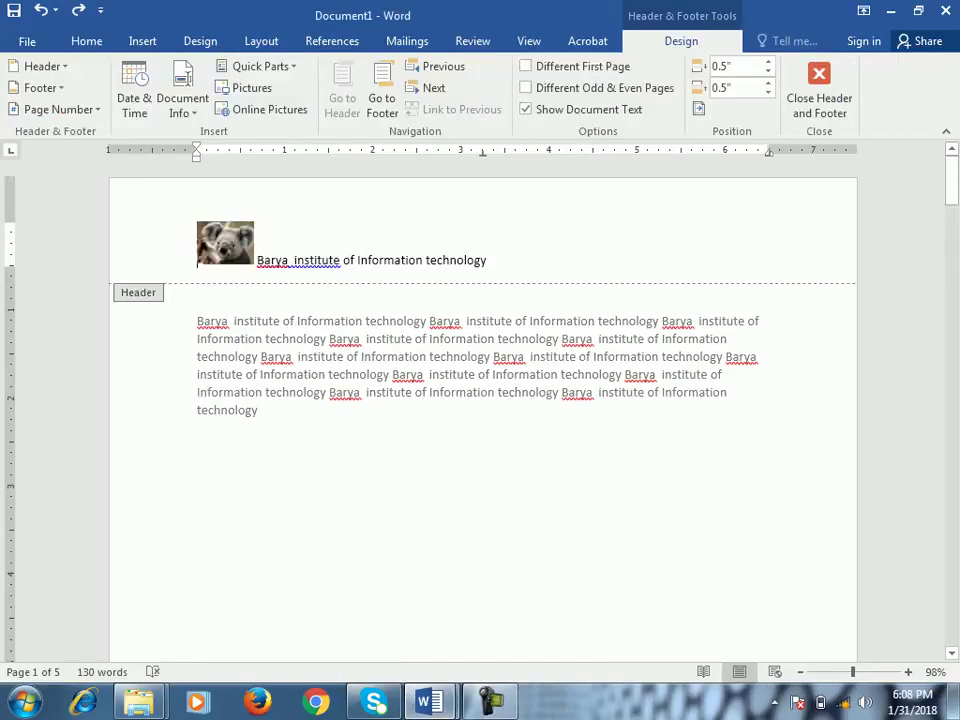
{"action": "double_click", "coordinate": [714, 489]}
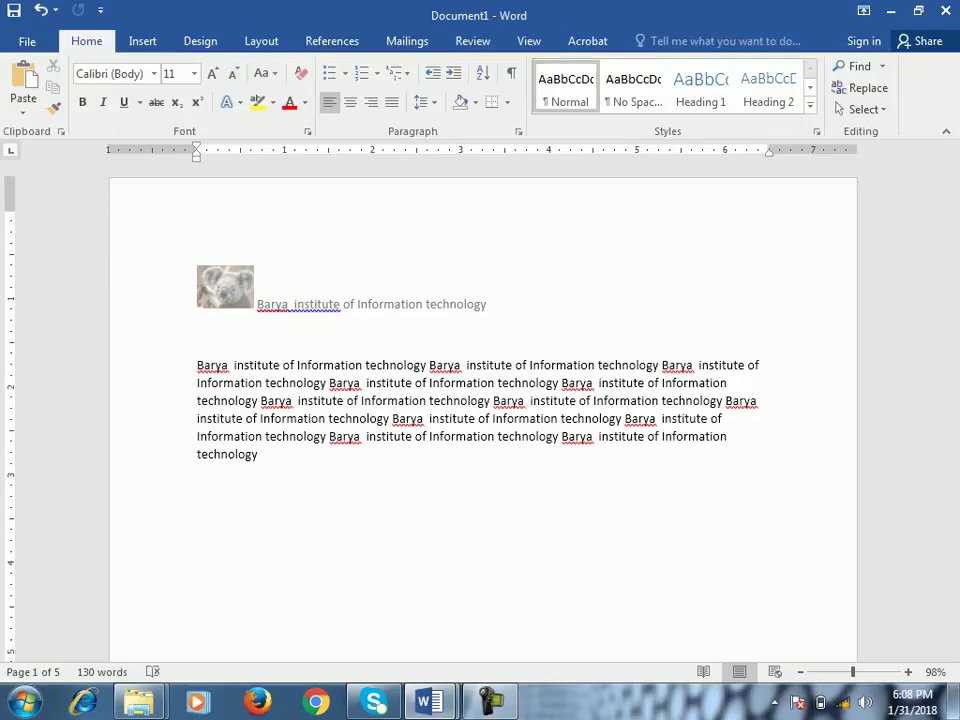
Step: Move the top margin on the first page slightly down from the header, then close and reopen the header
{"action": "double_click", "coordinate": [258, 272]}
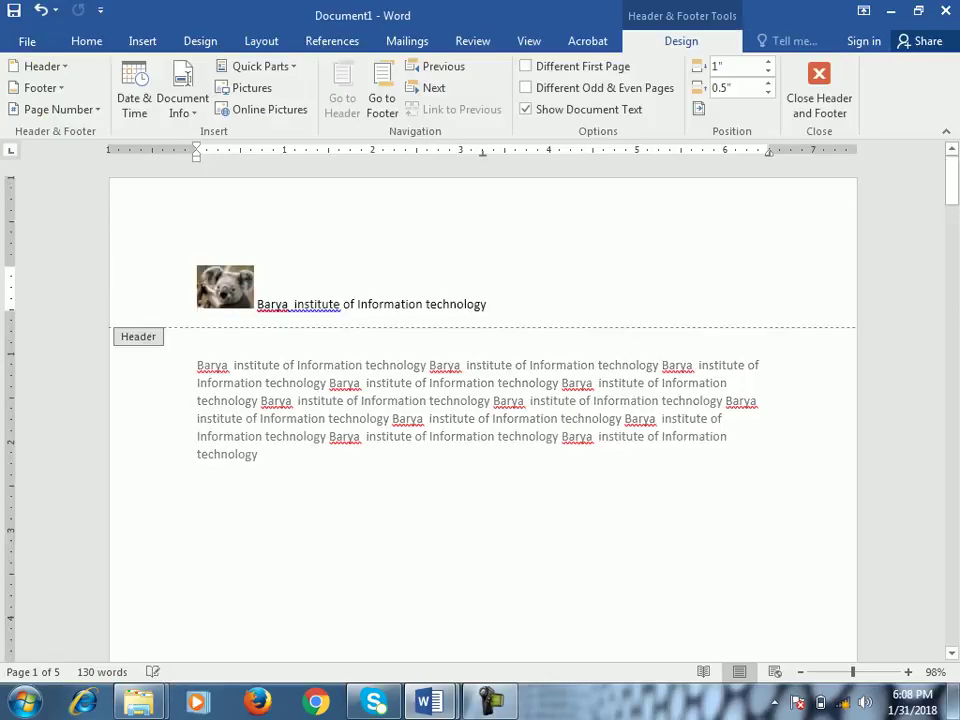
{"action": "left_click_drag", "start_coordinate": [10, 311], "coordinate": [10, 316]}
{"action": "double_click", "coordinate": [500, 420]}
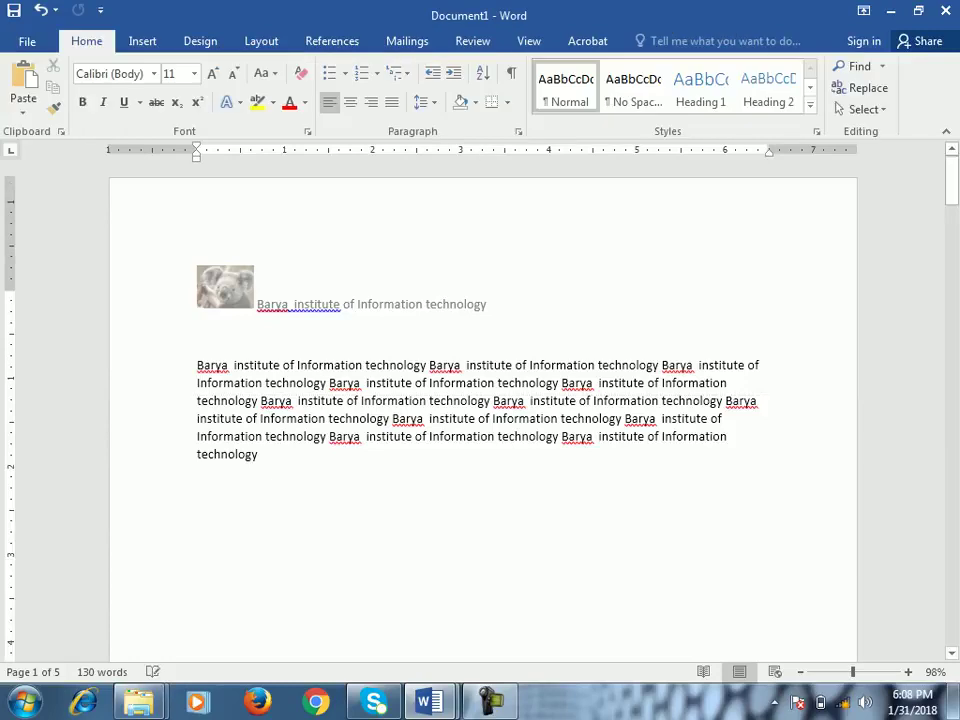
{"action": "double_click", "coordinate": [258, 278]}
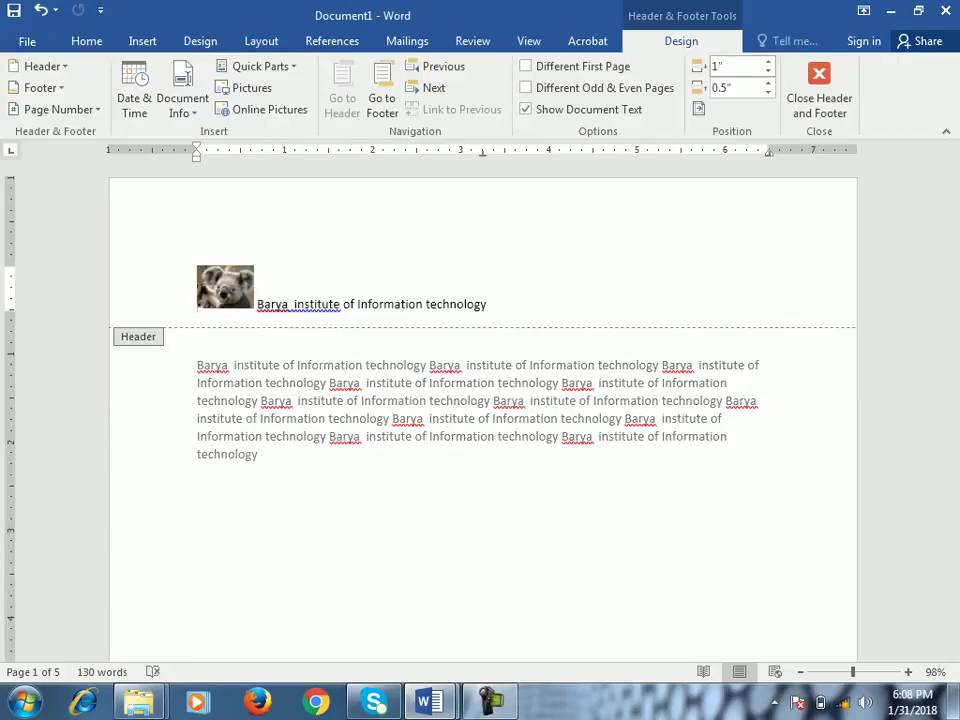
Step: Set the header's distance from the page top to 0.4"
{"action": "left_click", "coordinate": [768, 71]}
{"action": "left_click", "coordinate": [768, 71]}
{"action": "left_click", "coordinate": [768, 71]}
{"action": "left_click", "coordinate": [768, 71]}
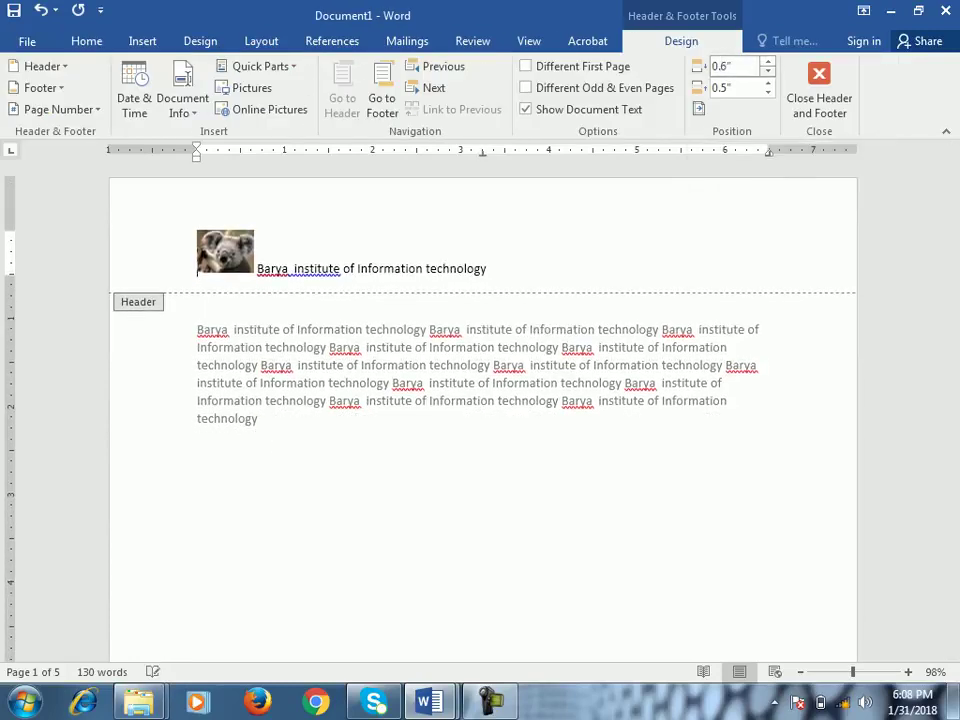
{"action": "left_click", "coordinate": [768, 71]}
{"action": "left_click", "coordinate": [768, 71]}
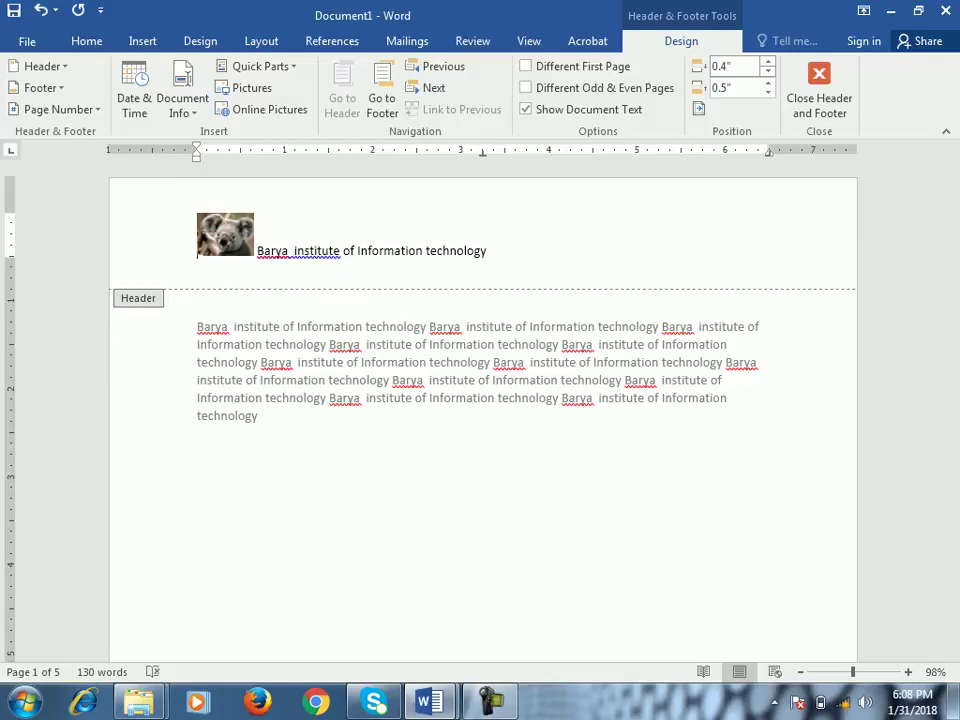
Step: Increase the header's distance from the page top to 1.2"
{"action": "left_click", "coordinate": [768, 62]}
{"action": "left_click", "coordinate": [768, 62]}
{"action": "left_click", "coordinate": [768, 62]}
{"action": "left_click", "coordinate": [768, 62]}
{"action": "left_click", "coordinate": [768, 62]}
{"action": "left_click", "coordinate": [768, 62]}
{"action": "left_click", "coordinate": [768, 62]}
{"action": "left_click", "coordinate": [768, 62]}
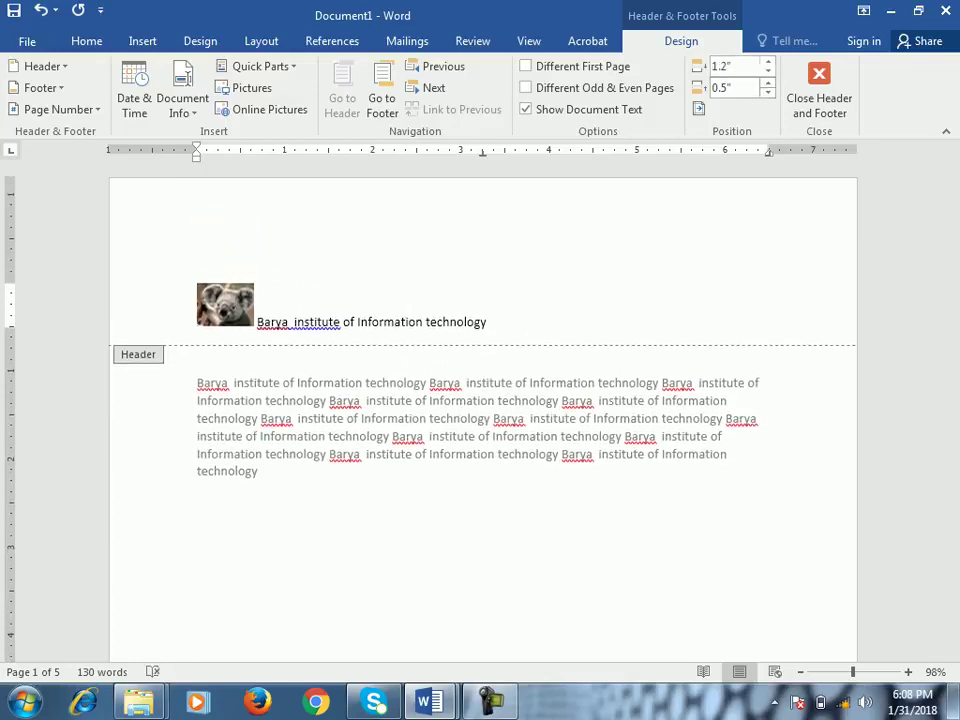
Step: Reduce the header's distance from the page top to 0.5"
{"action": "left_click", "coordinate": [768, 71]}
{"action": "left_click", "coordinate": [768, 71]}
{"action": "left_click", "coordinate": [768, 71]}
{"action": "left_click", "coordinate": [768, 71]}
{"action": "left_click", "coordinate": [768, 71]}
{"action": "left_click", "coordinate": [768, 71]}
{"action": "left_click", "coordinate": [768, 71]}
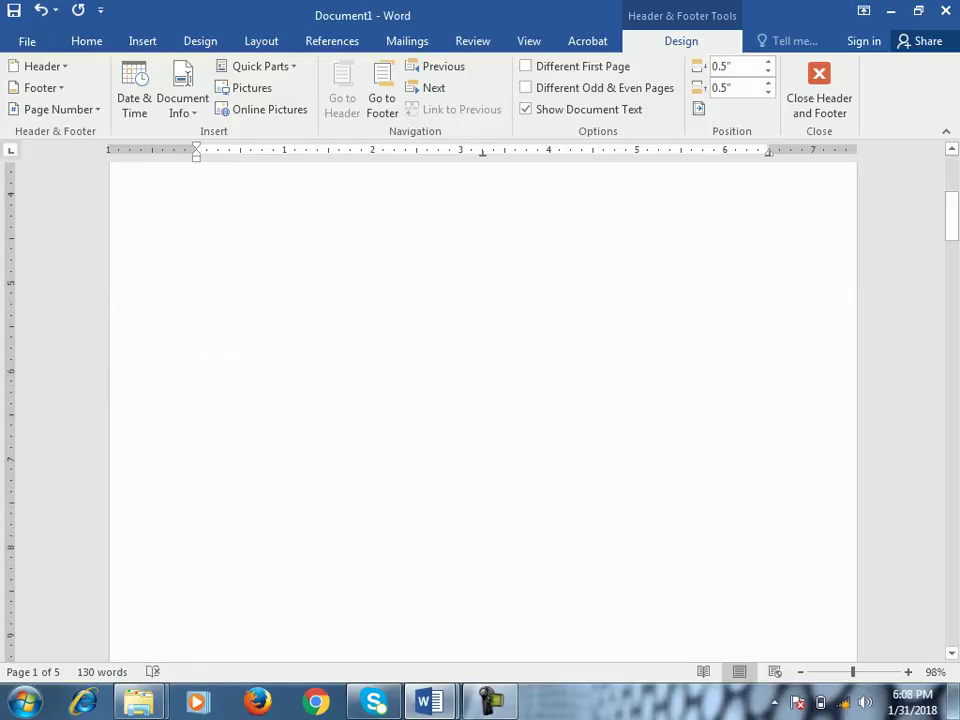
Step: Place the cursor in the first page's footer and set the footer's distance from the page bottom to 1.2"
{"action": "left_click", "coordinate": [236, 360]}
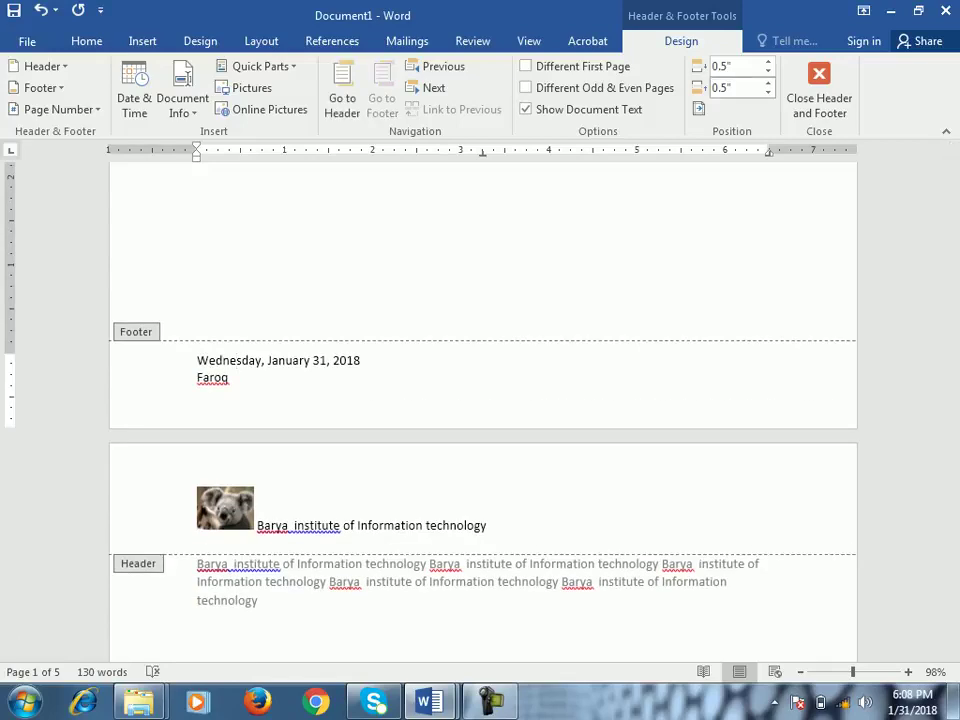
{"action": "left_click", "coordinate": [768, 83]}
{"action": "left_click", "coordinate": [768, 83]}
{"action": "left_click", "coordinate": [768, 83]}
{"action": "left_click", "coordinate": [768, 83]}
{"action": "left_click", "coordinate": [768, 83]}
{"action": "left_click", "coordinate": [768, 83]}
{"action": "left_click", "coordinate": [768, 83]}
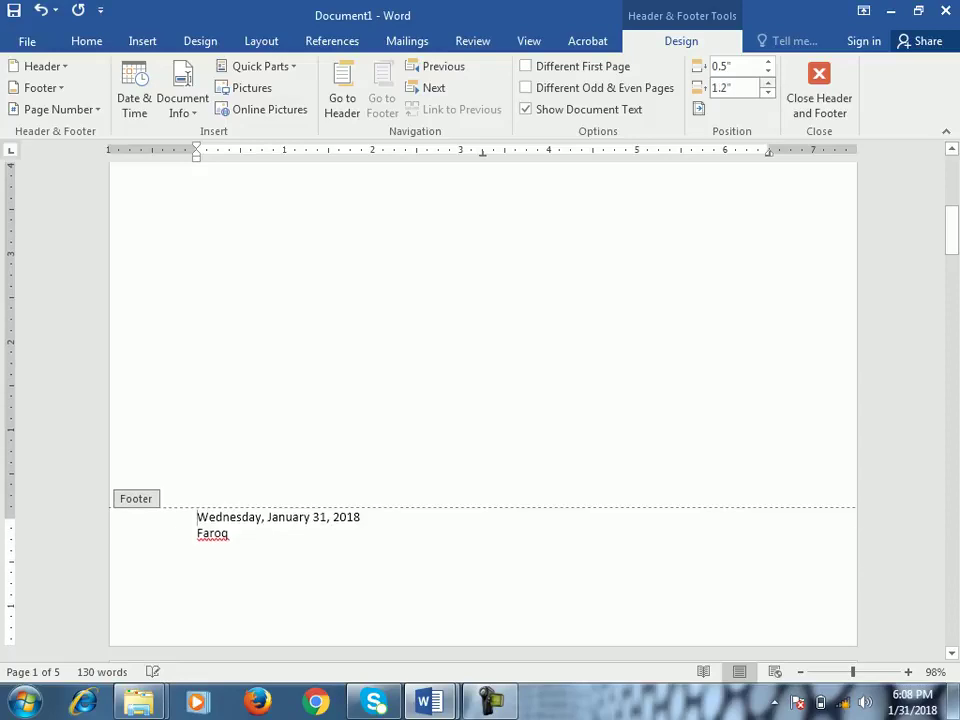
Step: Reduce the footer's distance from the page bottom to 0.6"
{"action": "left_click", "coordinate": [768, 92]}
{"action": "left_click", "coordinate": [768, 92]}
{"action": "left_click", "coordinate": [768, 92]}
{"action": "left_click", "coordinate": [768, 92]}
{"action": "left_click", "coordinate": [768, 92]}
{"action": "left_click", "coordinate": [768, 92]}
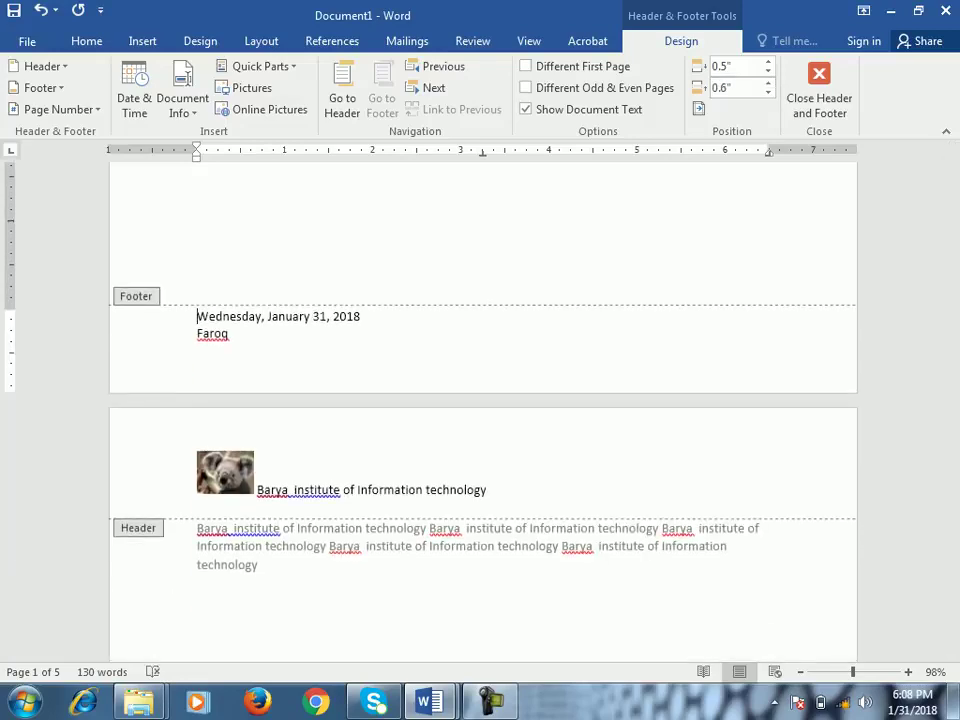
Step: Return to the body text, check the footer's placement on page 1, and reopen the footer for editing
{"action": "key", "text": "Escape"}
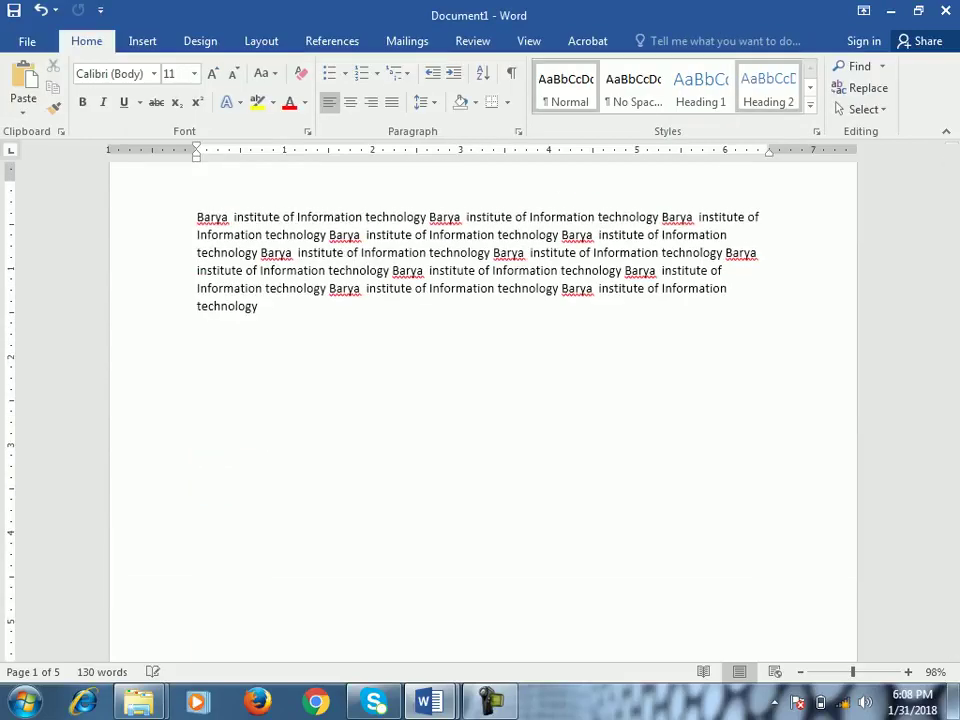
{"action": "scroll", "coordinate": [480, 400], "scroll_direction": "down", "scroll_amount": 10}
{"action": "scroll", "coordinate": [480, 400], "scroll_direction": "down", "scroll_amount": 1}
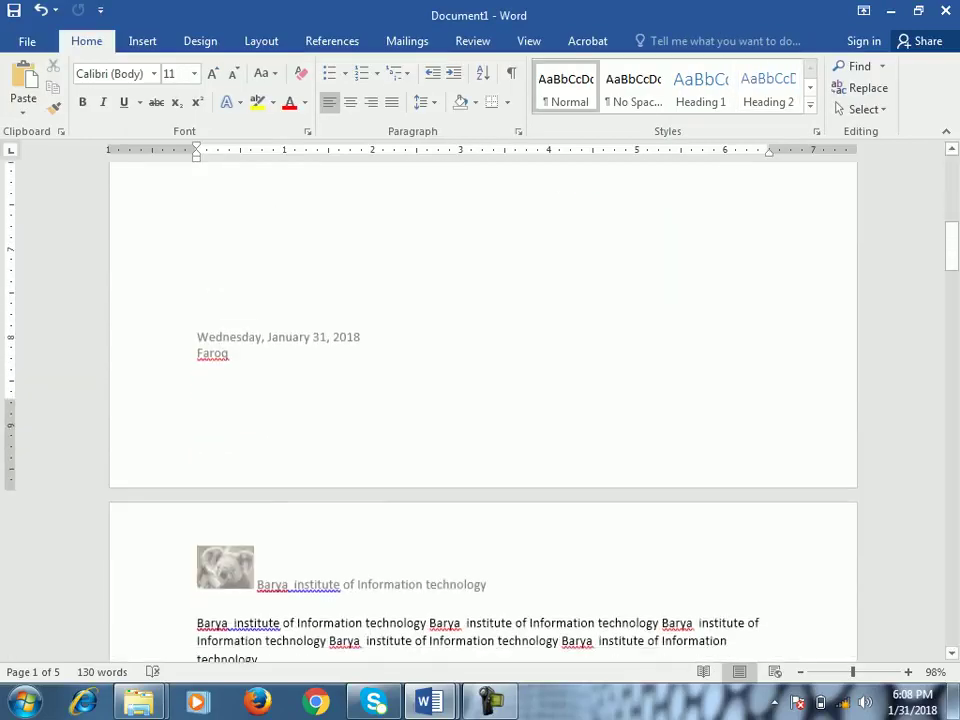
{"action": "double_click", "coordinate": [235, 339]}
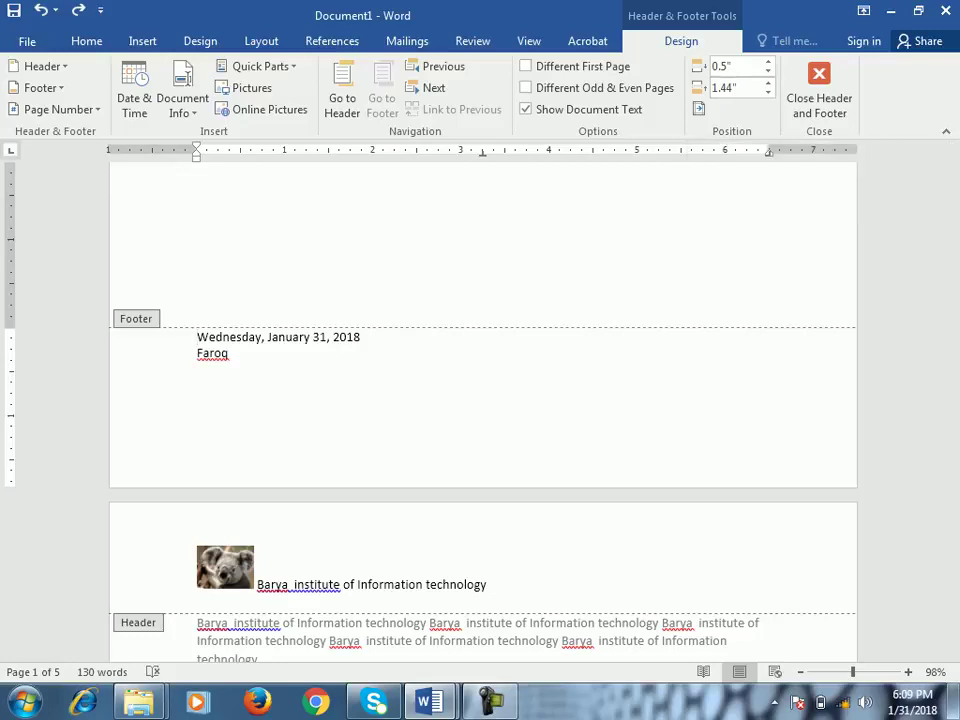
Step: Set the footer's distance from the page bottom to 0.56" and reopen the page 1 footer for editing
{"action": "key", "text": "Escape"}
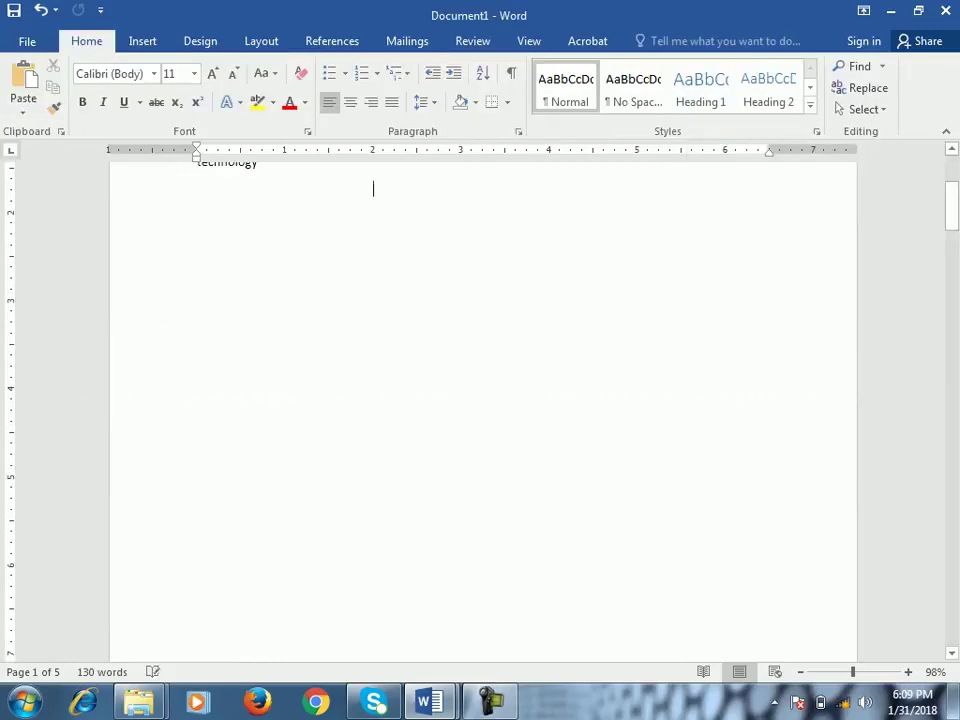
{"action": "scroll", "coordinate": [480, 400], "scroll_direction": "down", "scroll_amount": 10}
{"action": "double_click", "coordinate": [258, 485]}
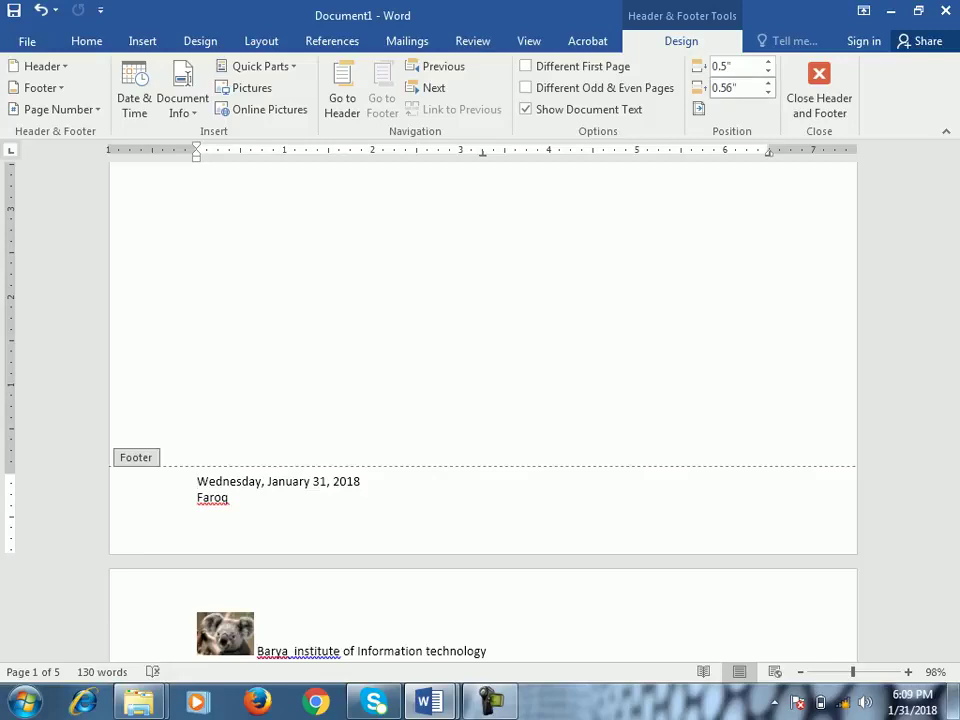
Step: Move the page 1 header up with the vertical ruler to 0.38" from the page top, and return to the body text
{"action": "scroll", "coordinate": [480, 400], "scroll_direction": "up", "scroll_amount": 10}
{"action": "scroll", "coordinate": [480, 400], "scroll_direction": "up", "scroll_amount": 1}
{"action": "left_click", "coordinate": [264, 260]}
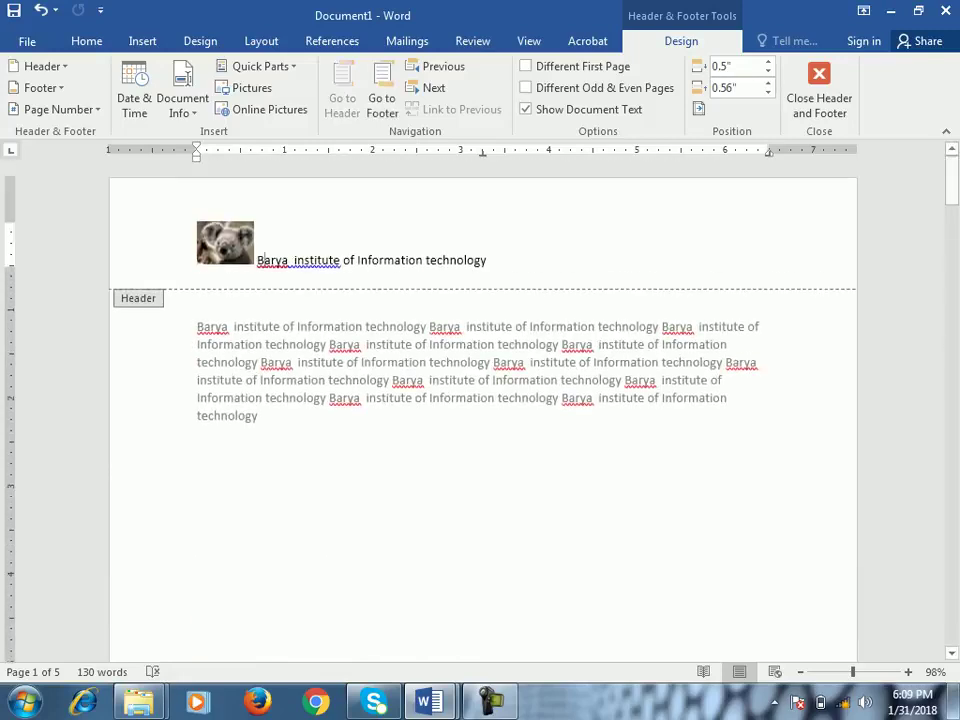
{"action": "mouse_move", "coordinate": [10, 223]}
{"action": "left_mouse_down"}
{"action": "mouse_move", "coordinate": [10, 285]}
{"action": "mouse_move", "coordinate": [10, 212]}
{"action": "left_mouse_up"}
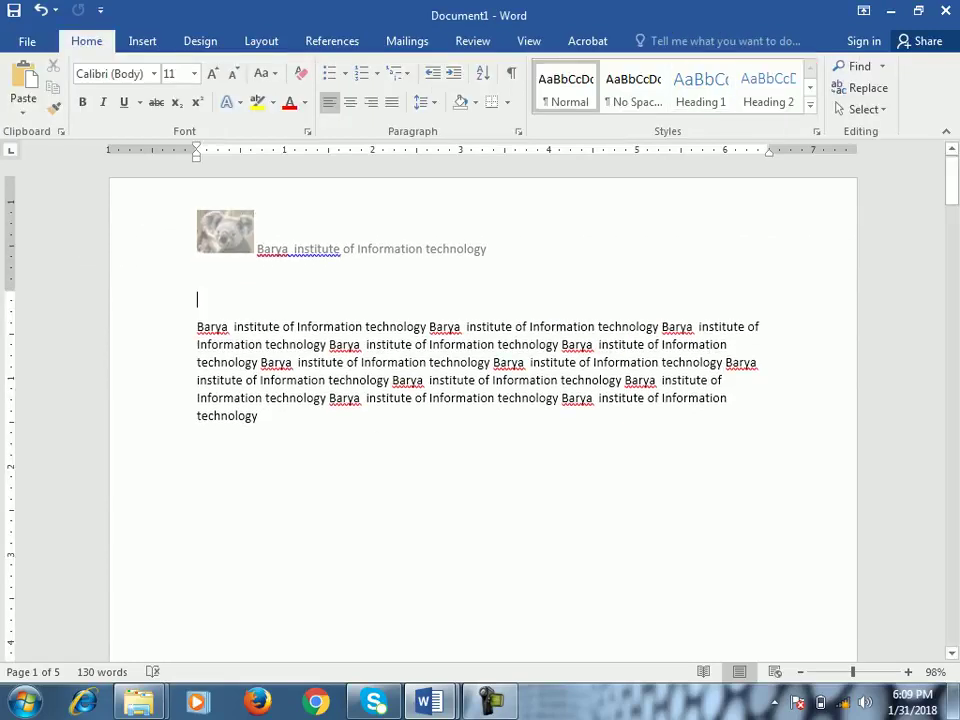
{"action": "double_click", "coordinate": [212, 240]}
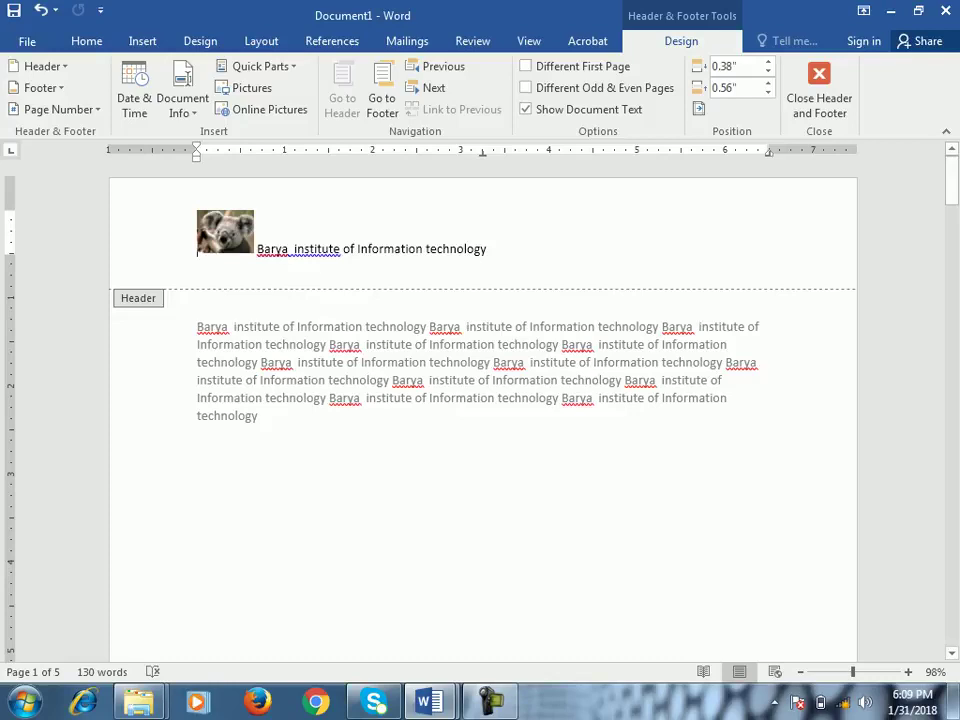
{"action": "key", "text": "Escape"}
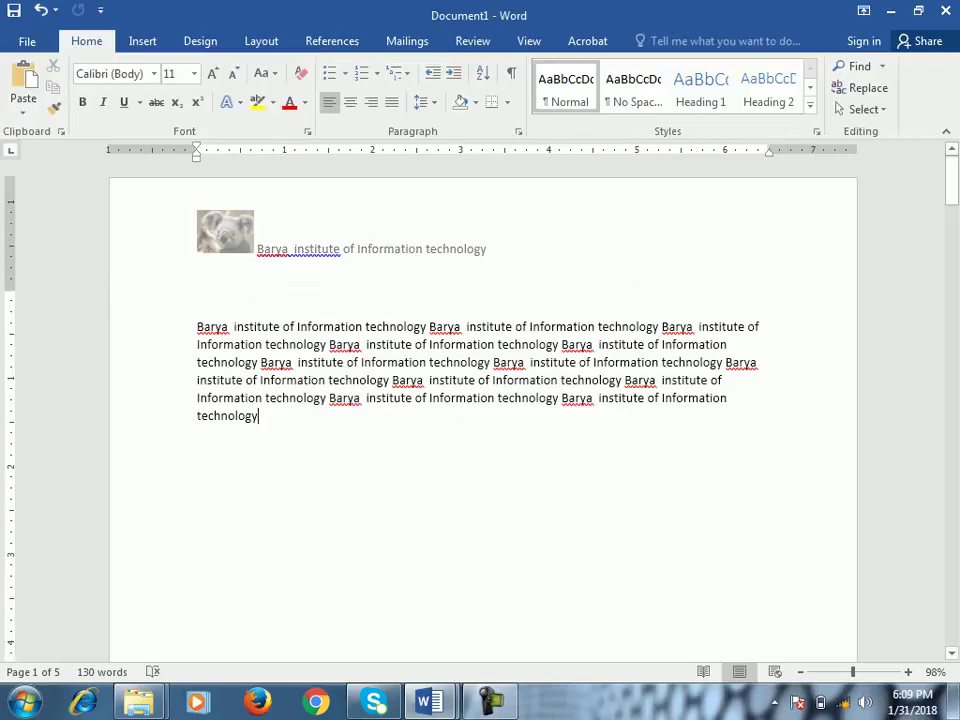
Step: Check the header and footer placement on the page, and slightly reduce the top margin with the vertical ruler
{"action": "key", "text": "Return"}
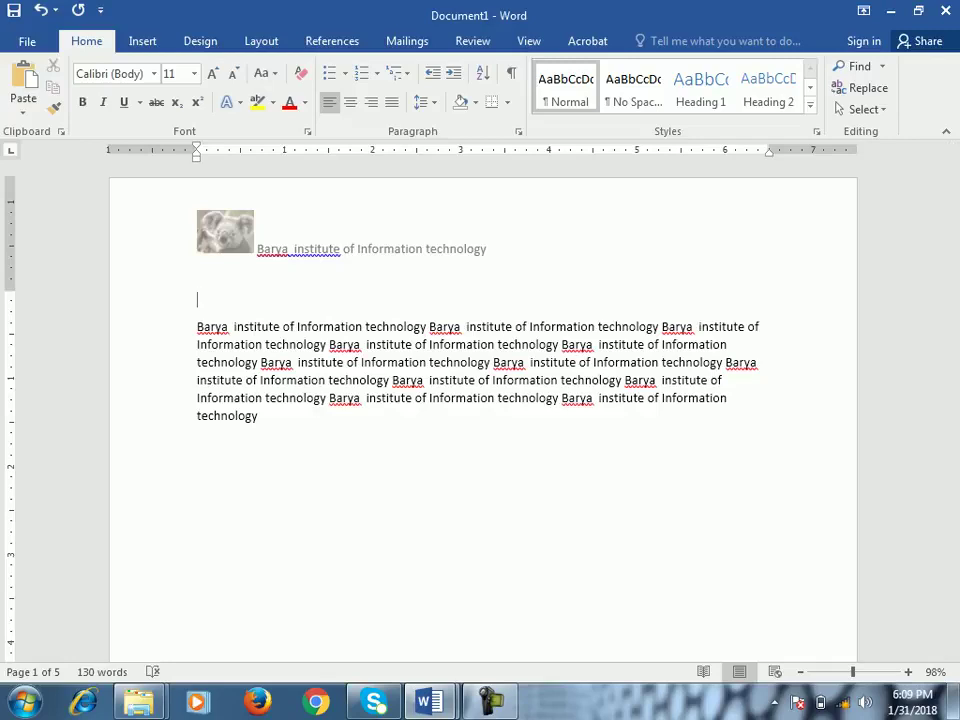
{"action": "scroll", "coordinate": [483, 400], "scroll_direction": "down", "scroll_amount": 5}
{"action": "scroll", "coordinate": [483, 400], "scroll_direction": "up", "scroll_amount": 12}
{"action": "scroll", "coordinate": [483, 400], "scroll_direction": "down", "scroll_amount": 1}
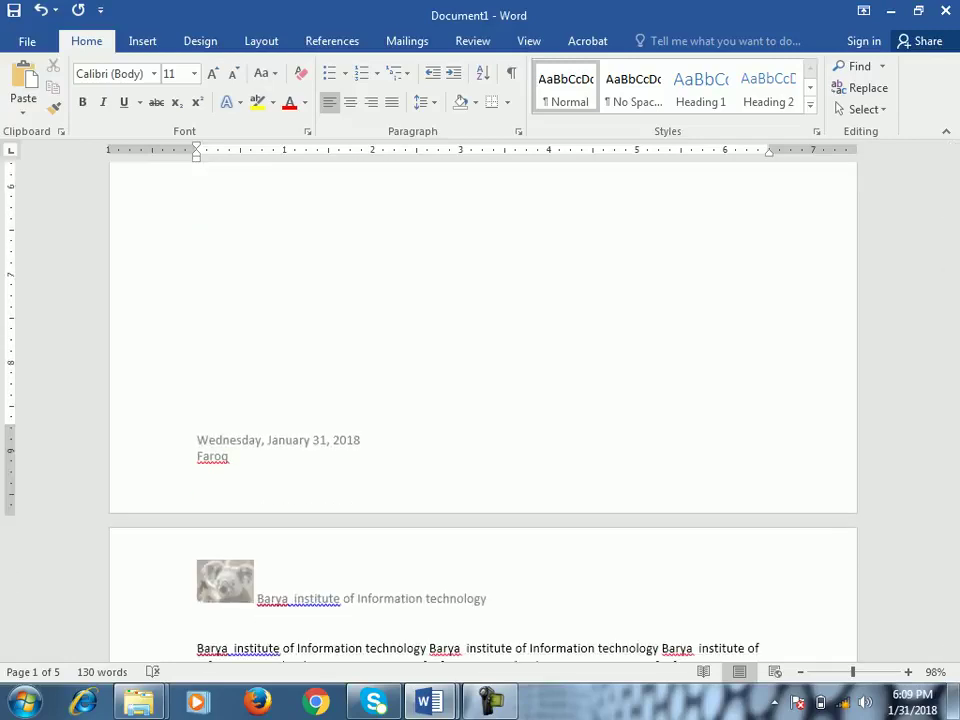
{"action": "scroll", "coordinate": [483, 400], "scroll_direction": "down", "scroll_amount": 5}
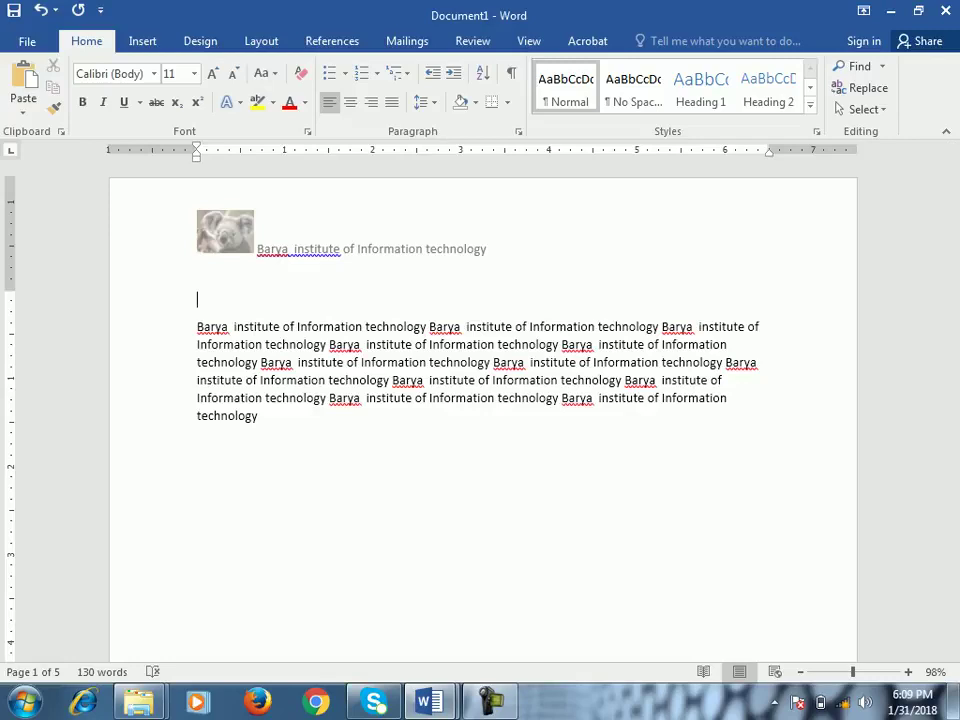
{"action": "mouse_move", "coordinate": [10, 290]}
{"action": "left_mouse_down"}
{"action": "mouse_move", "coordinate": [10, 397]}
{"action": "mouse_move", "coordinate": [10, 263]}
{"action": "mouse_move", "coordinate": [10, 277]}
{"action": "left_mouse_up"}
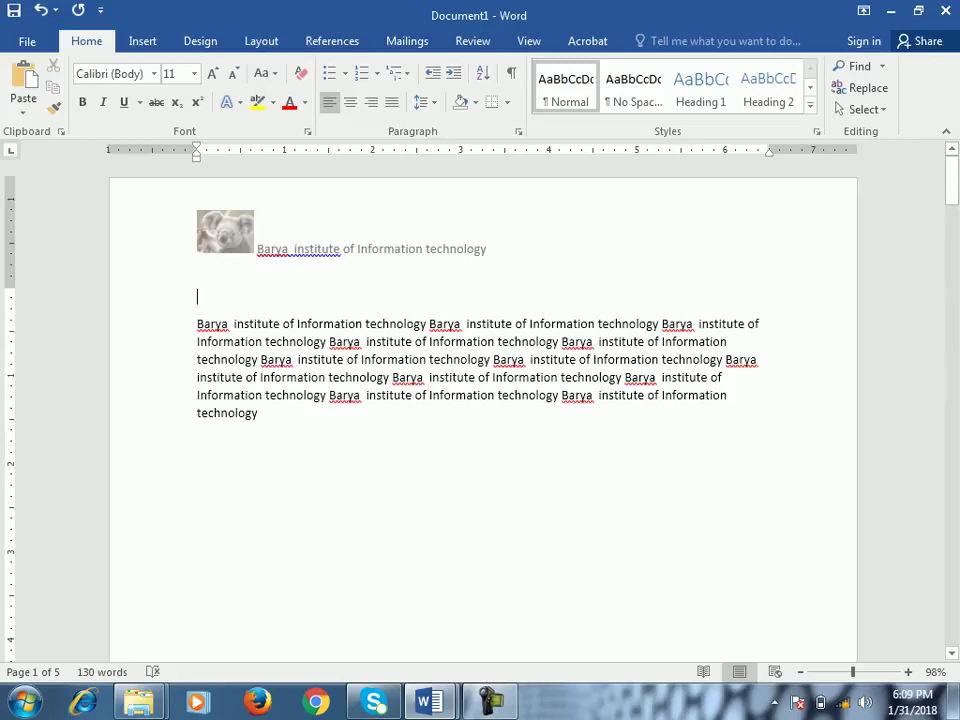
Step: Hide the ruler and show it again
{"action": "left_click", "coordinate": [529, 41]}
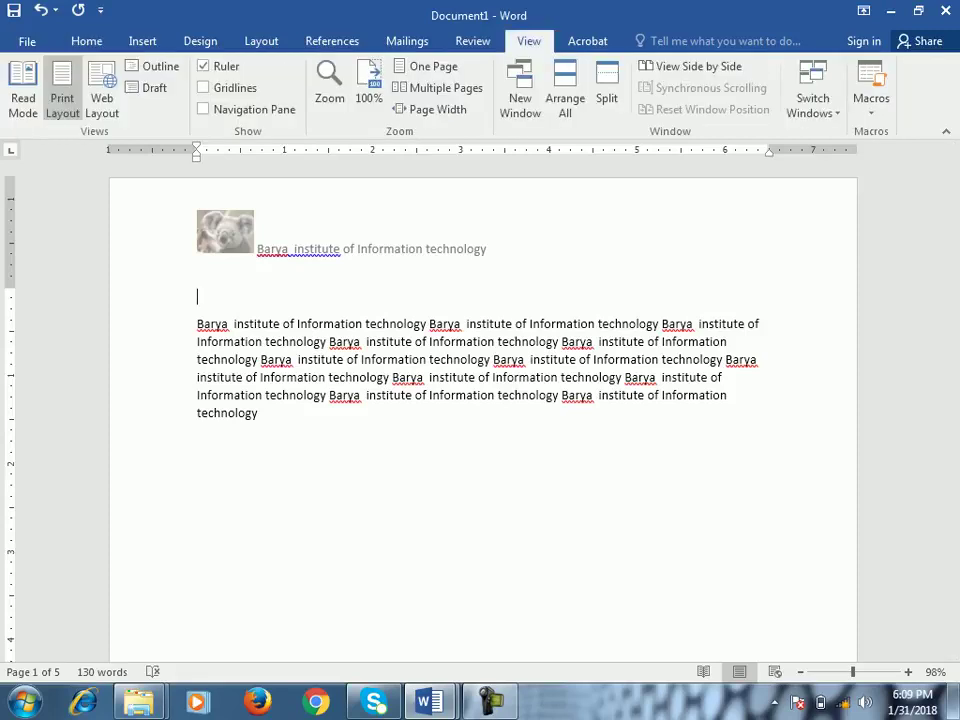
{"action": "left_click", "coordinate": [204, 66]}
{"action": "left_click", "coordinate": [204, 66]}
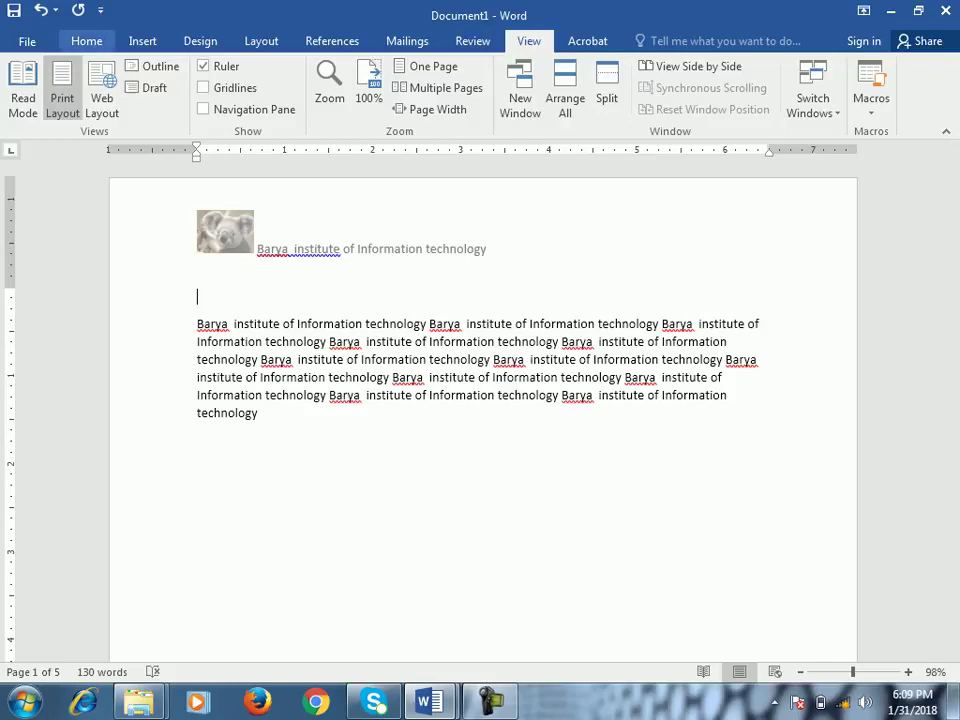
Step: Open the page 1 header for editing and return to the body text, repeating this three times
{"action": "double_click", "coordinate": [300, 246]}
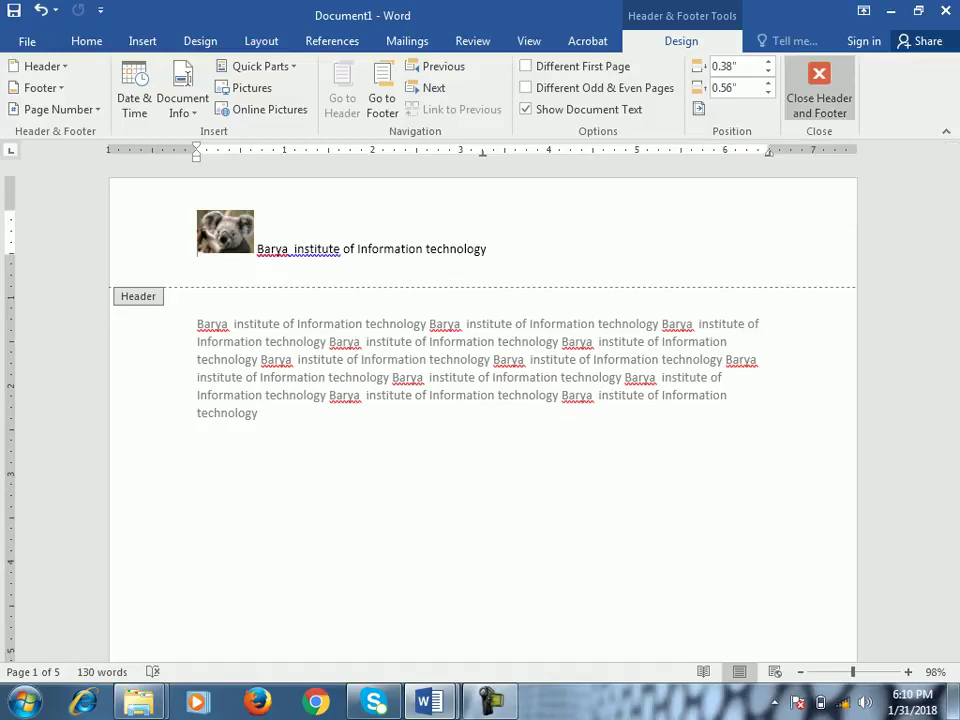
{"action": "left_click", "coordinate": [819, 88]}
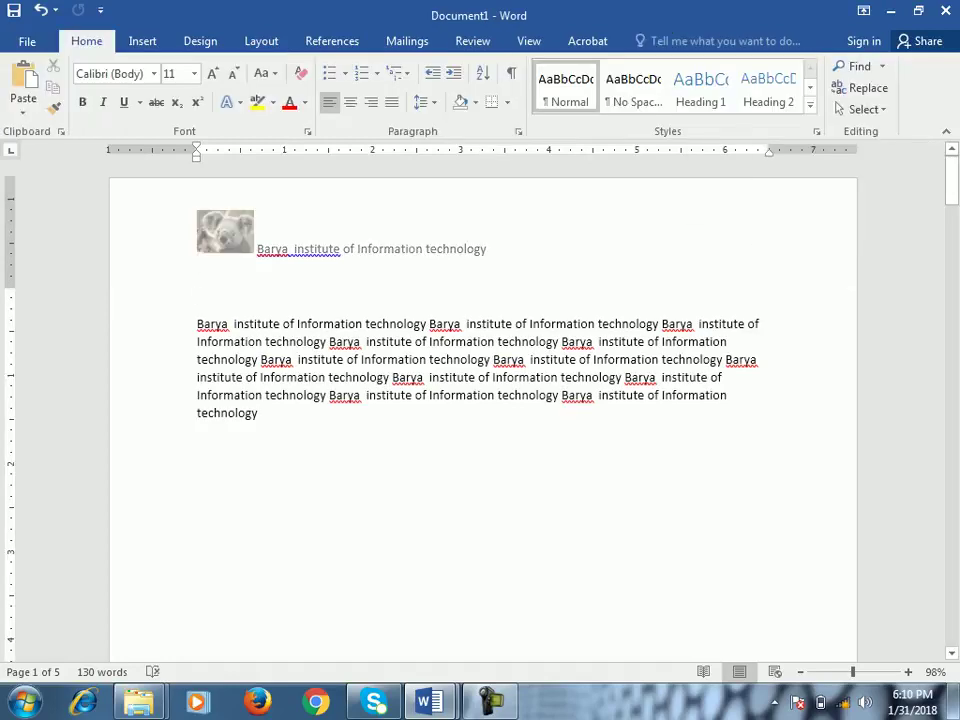
{"action": "double_click", "coordinate": [228, 238]}
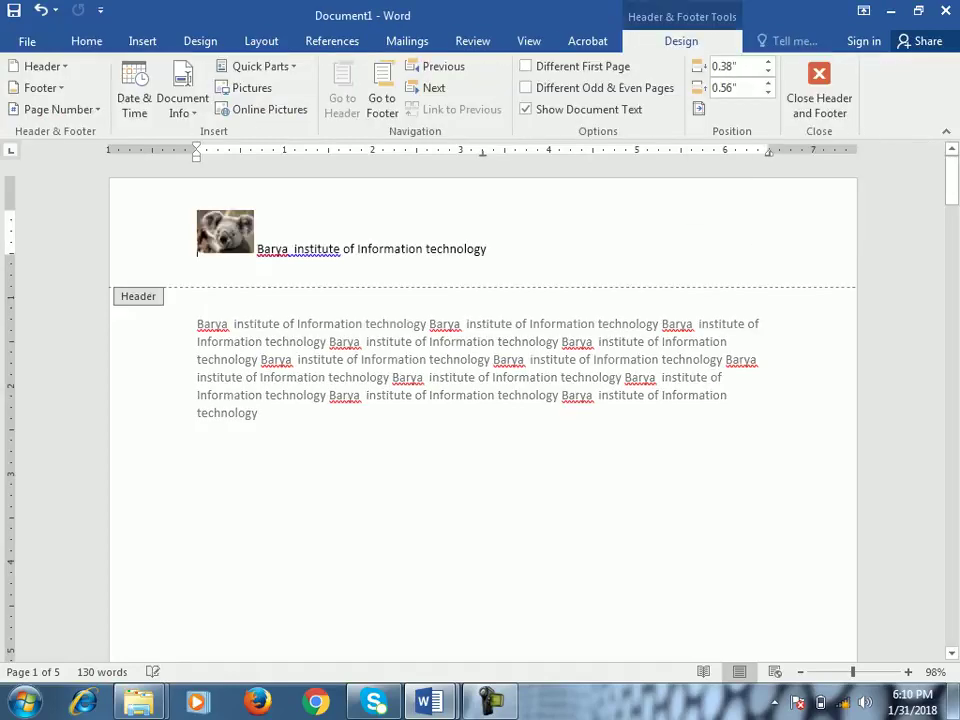
{"action": "double_click", "coordinate": [430, 359]}
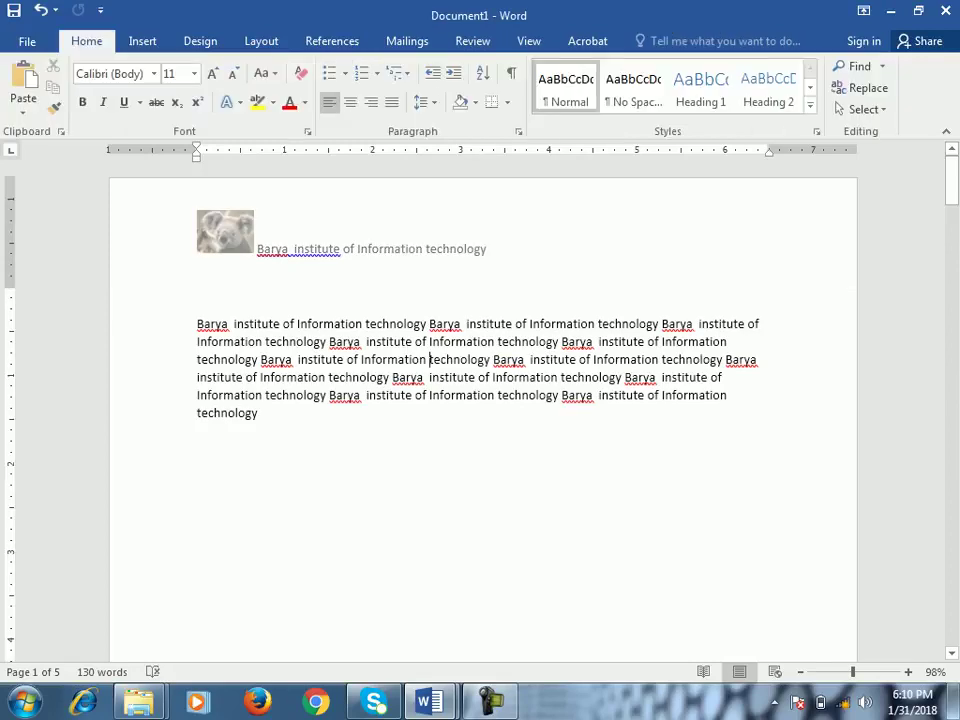
{"action": "double_click", "coordinate": [147, 223]}
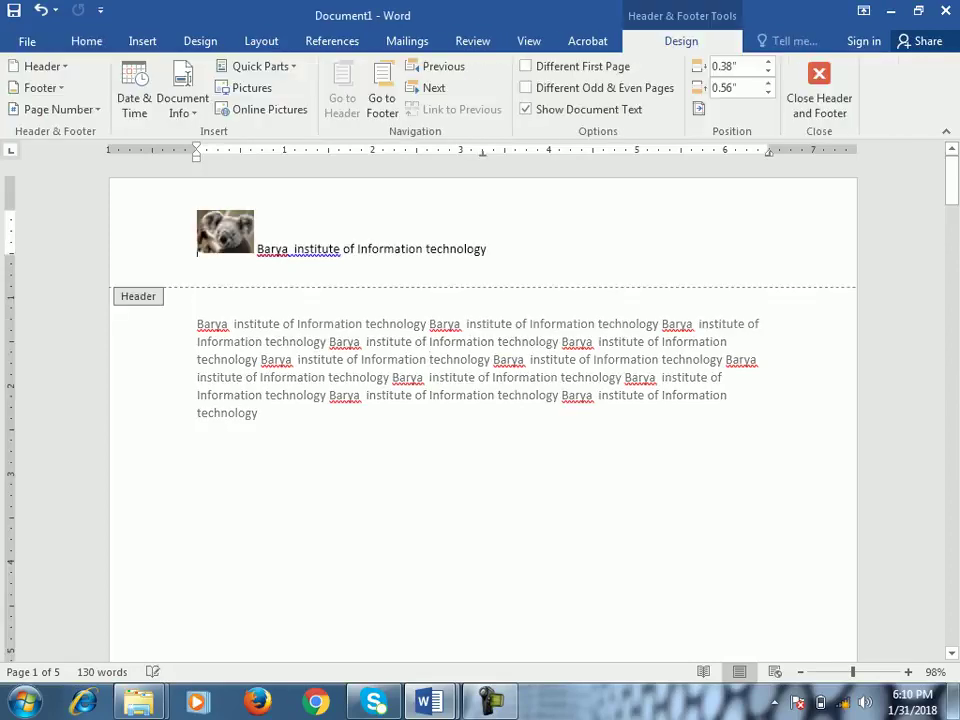
{"action": "double_click", "coordinate": [396, 343]}
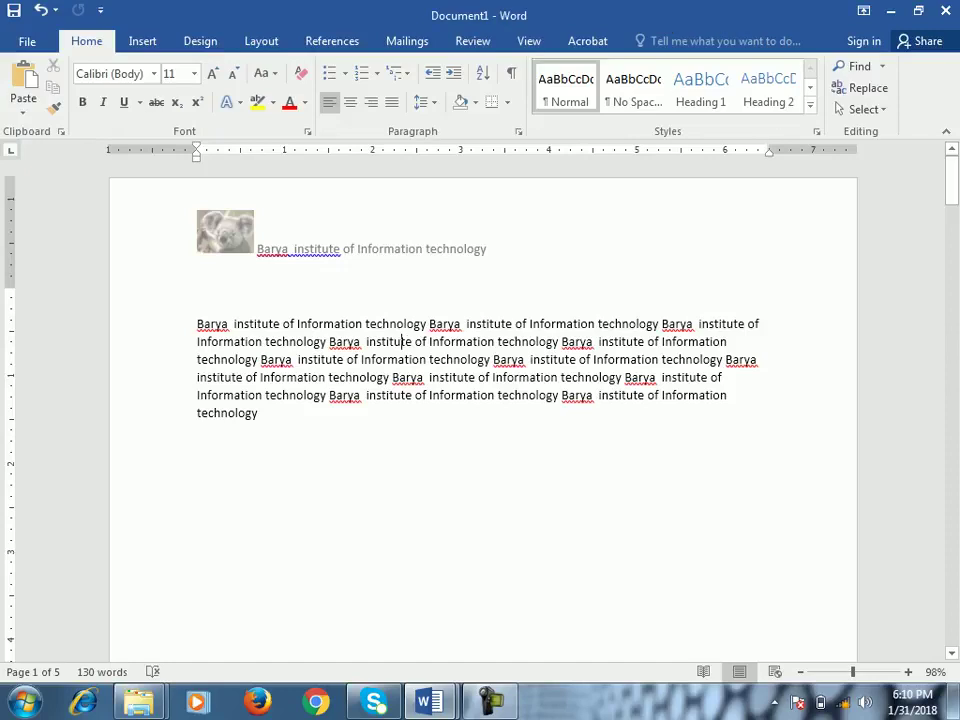
Step: Draw a text box about 0.83" high and 1.3" wide in page 1's upper-right corner and enter "Barya" in it
{"action": "left_click", "coordinate": [142, 41]}
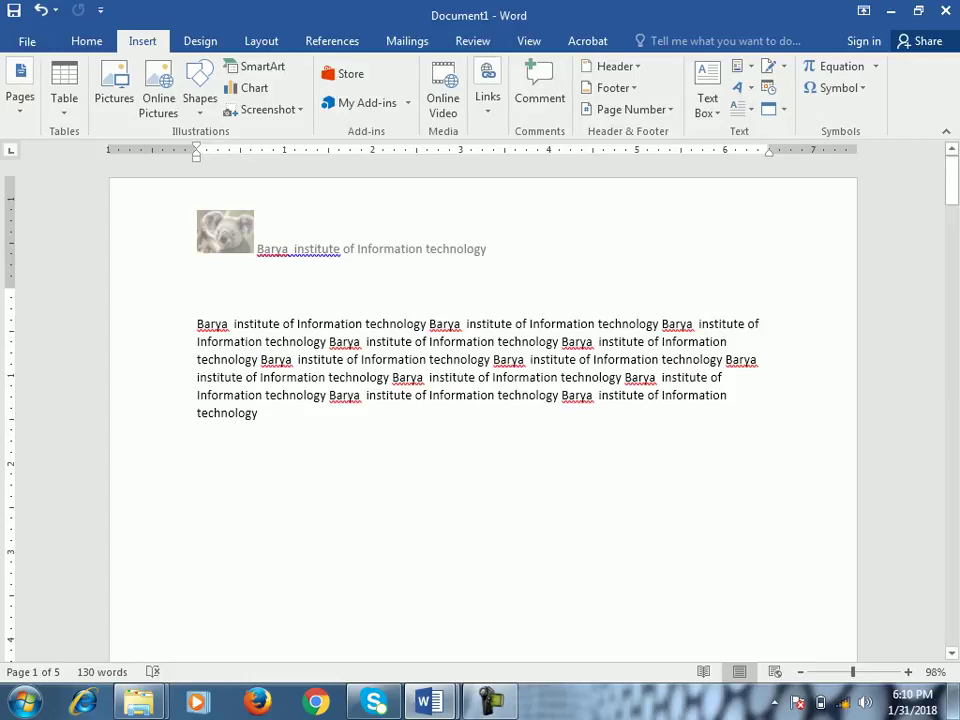
{"action": "scroll", "coordinate": [483, 410], "scroll_direction": "down", "scroll_amount": 8}
{"action": "scroll", "coordinate": [483, 410], "scroll_direction": "up", "scroll_amount": 7}
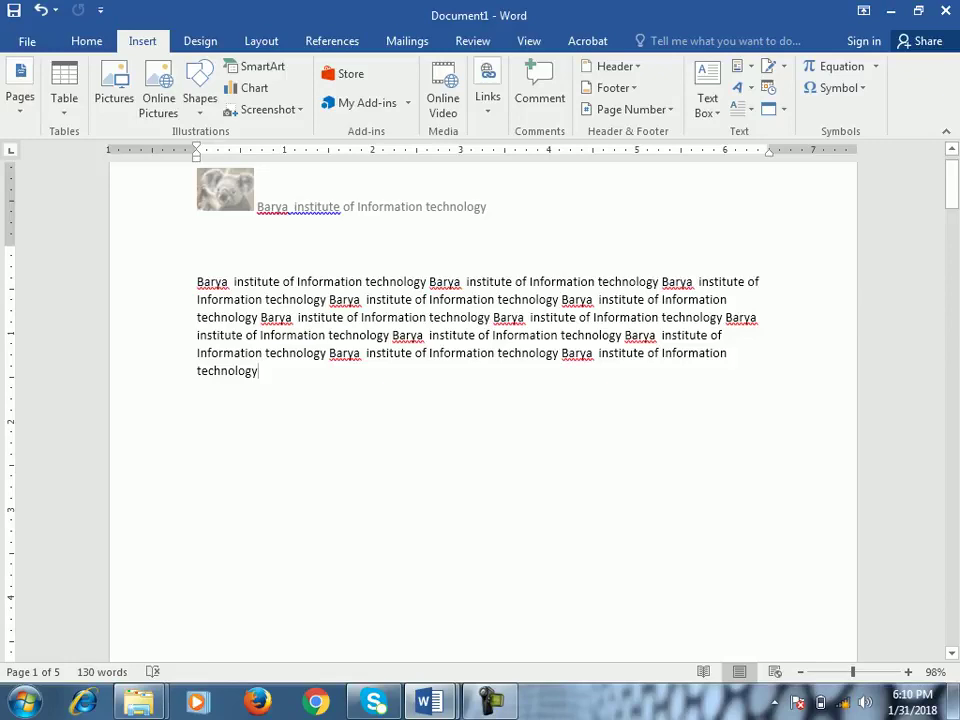
{"action": "scroll", "coordinate": [483, 410], "scroll_direction": "up", "scroll_amount": 1}
{"action": "key", "text": "ctrl+Home"}
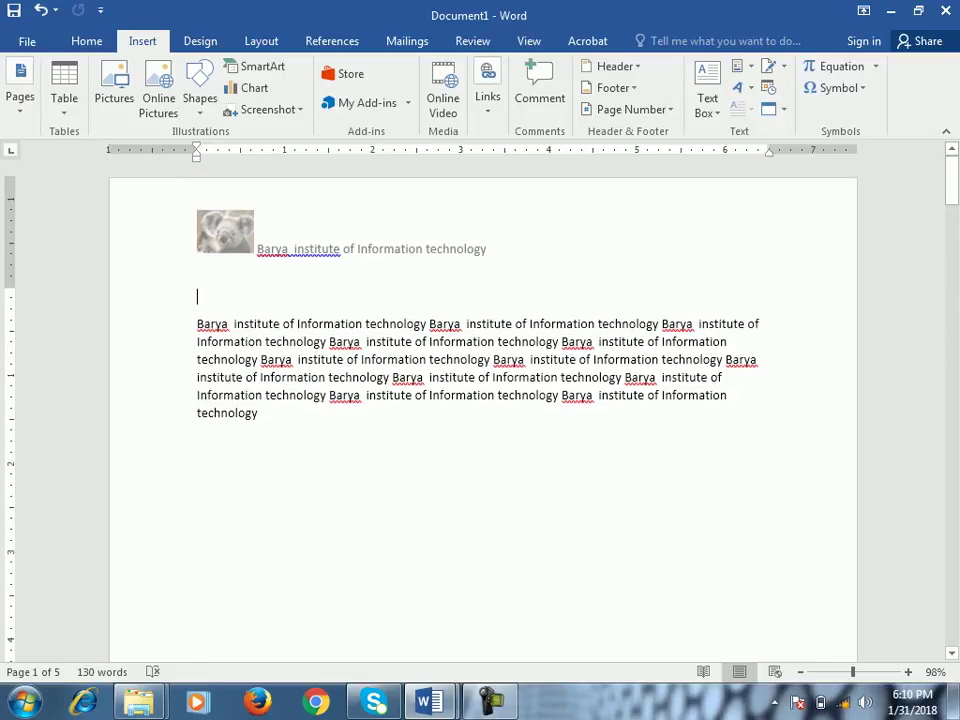
{"action": "left_click", "coordinate": [707, 100]}
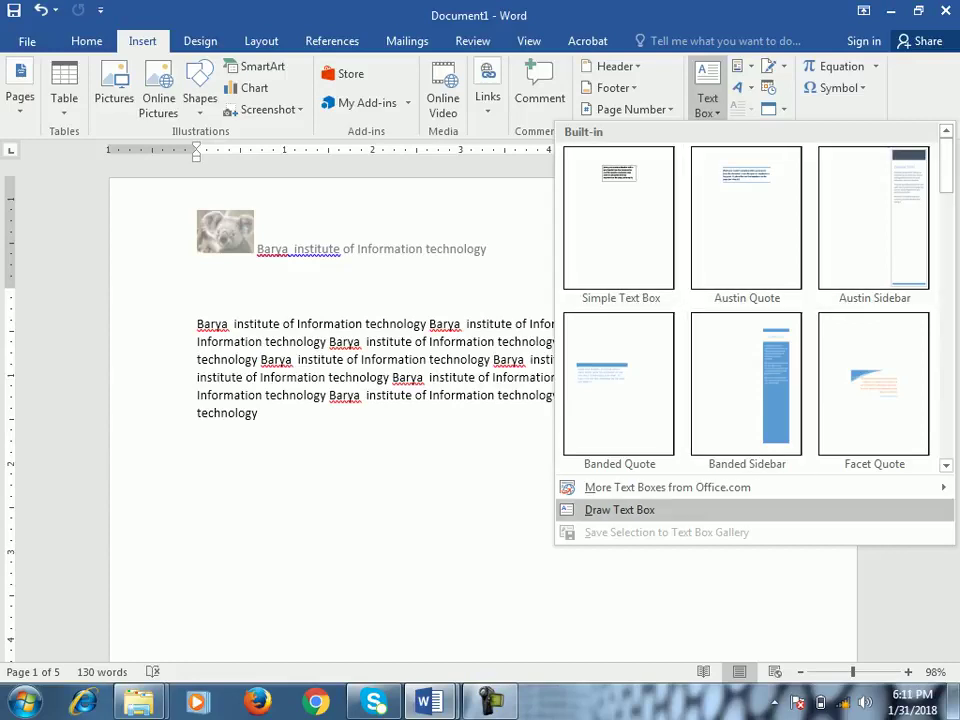
{"action": "left_click", "coordinate": [620, 510]}
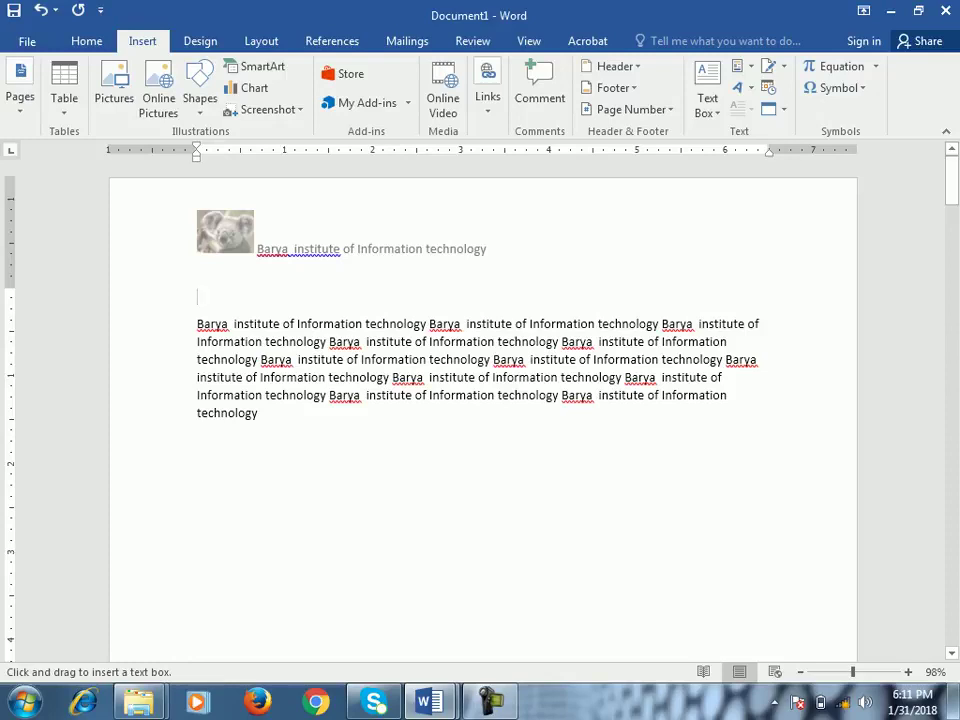
{"action": "left_click_drag", "start_coordinate": [735, 196], "coordinate": [849, 269]}
{"action": "type", "text": "Barya"}
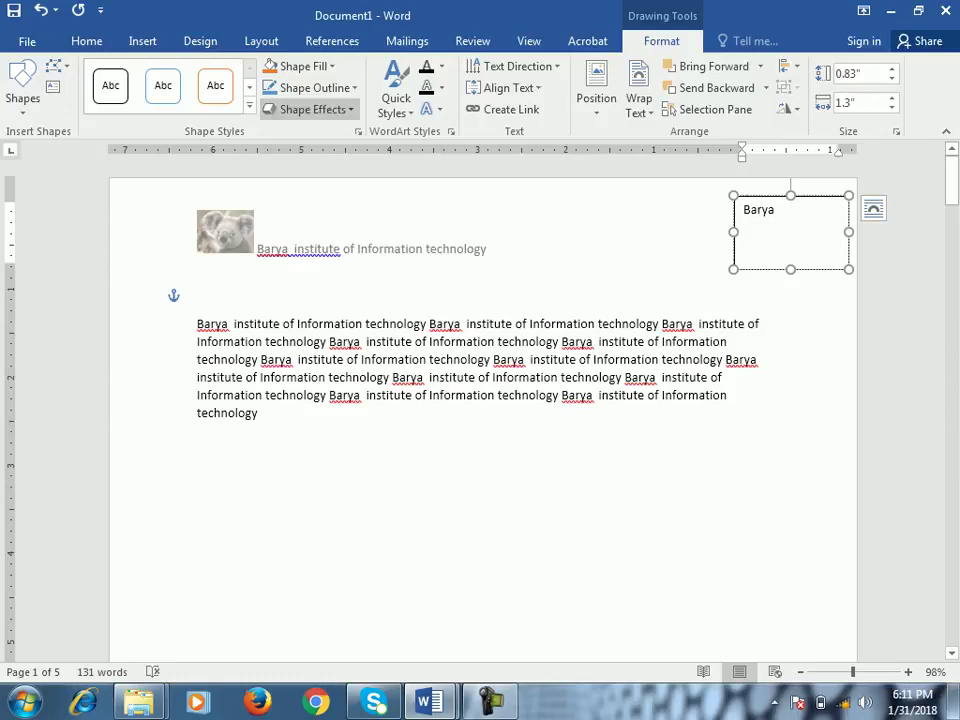
Step: Preview fill colours for the "Barya" text box without applying one, and set its shape outline to No Outline
{"action": "left_click", "coordinate": [300, 66]}
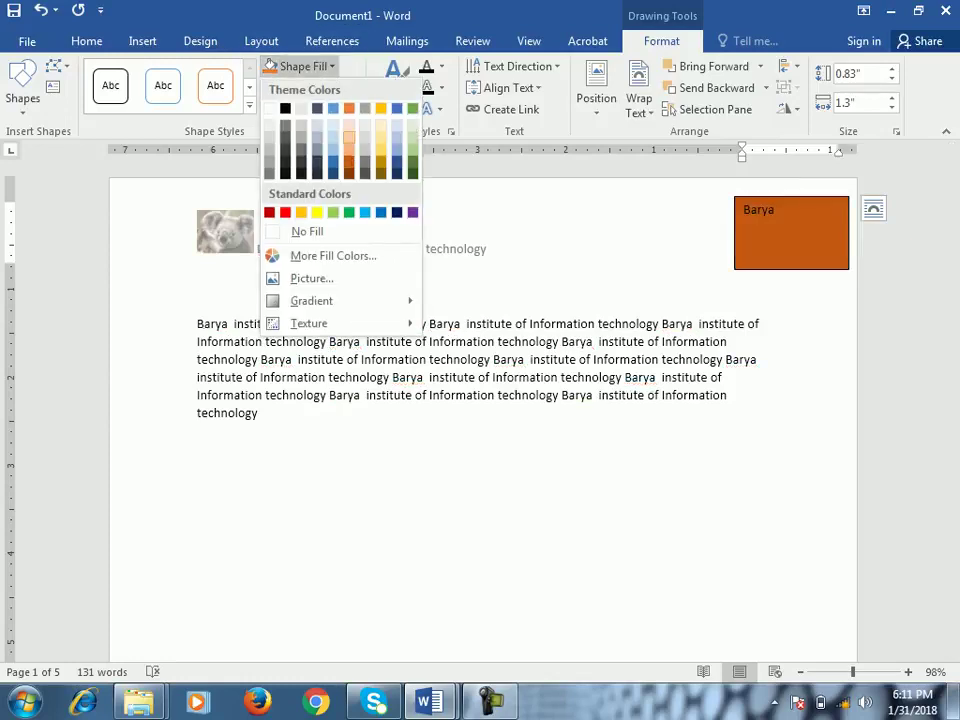
{"action": "key", "text": "Escape"}
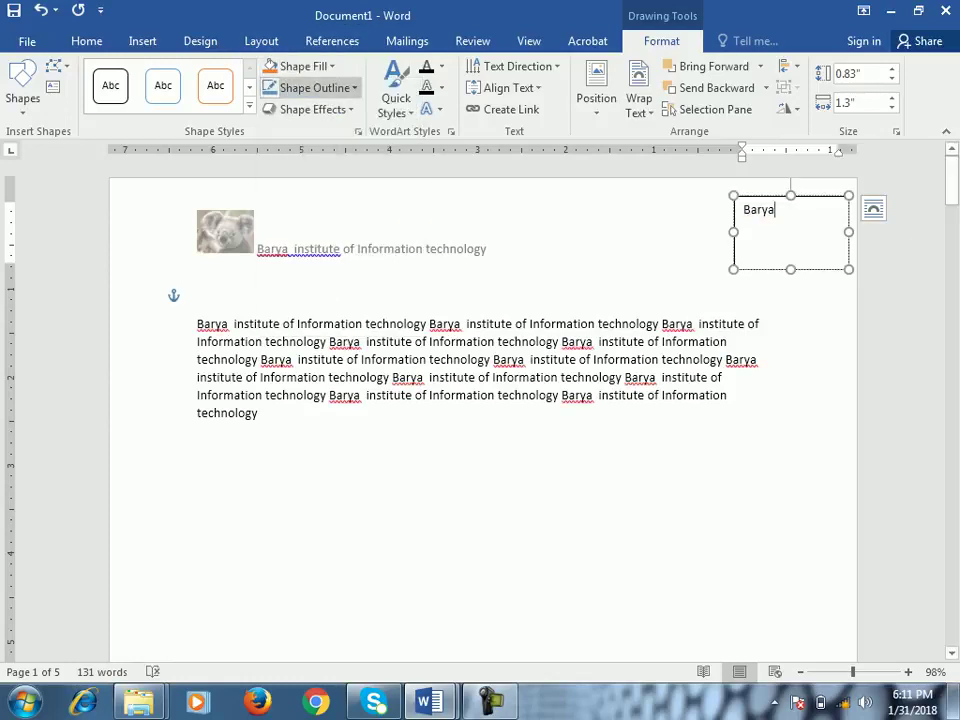
{"action": "left_click", "coordinate": [310, 87]}
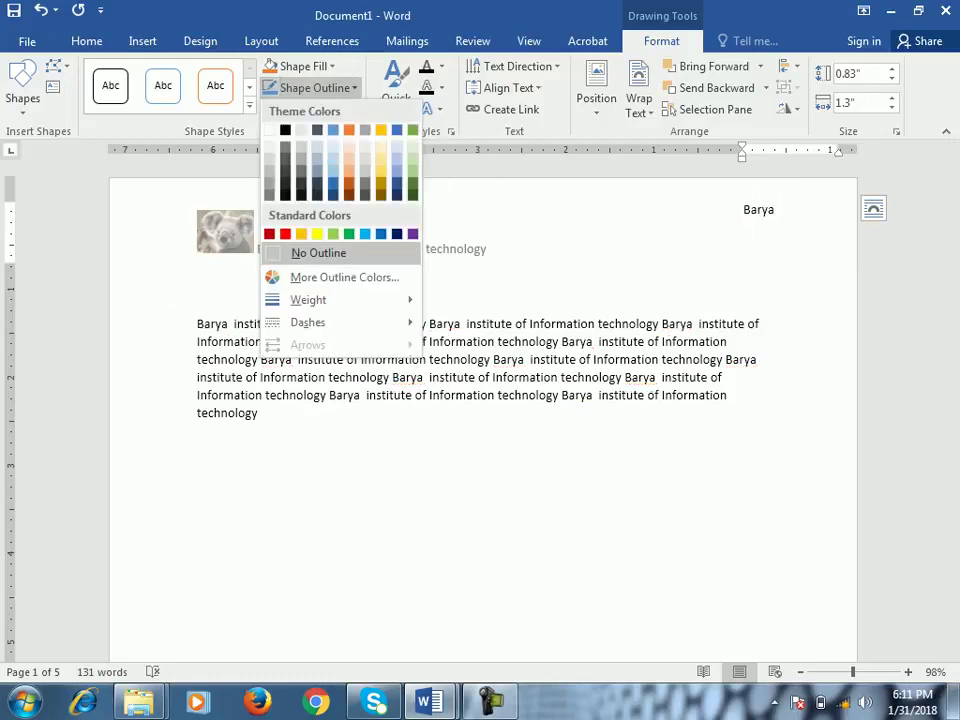
{"action": "left_click", "coordinate": [319, 254]}
{"action": "left_click", "coordinate": [197, 440]}
{"action": "left_click", "coordinate": [776, 210]}
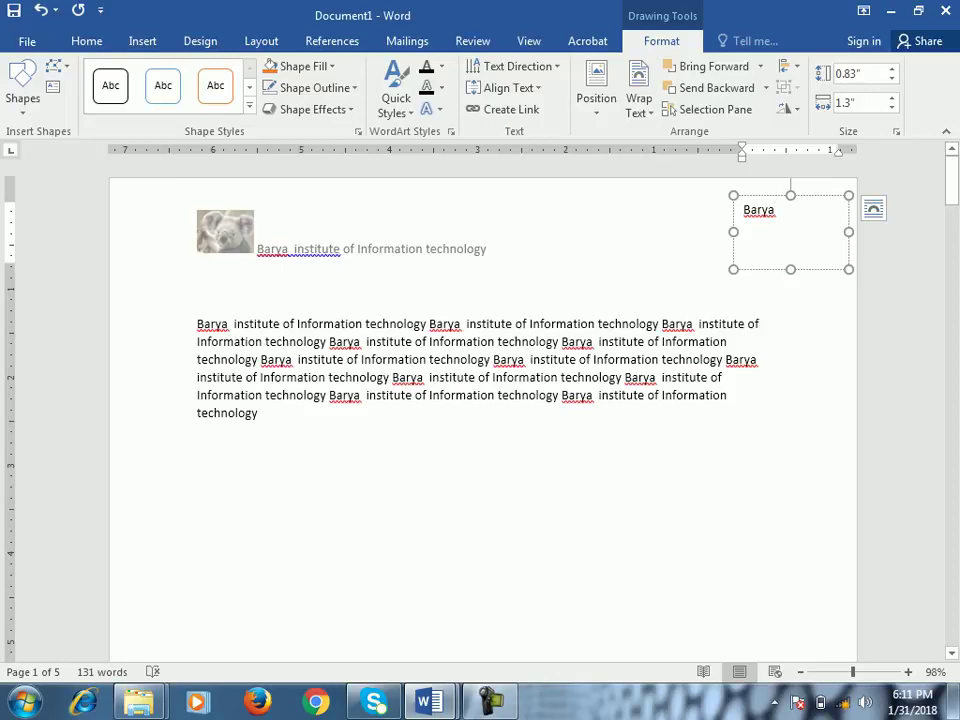
Step: Move the "Barya" text box slightly up and to the left within page 1's top margin, and return to the body text
{"action": "left_click", "coordinate": [259, 413]}
{"action": "left_click", "coordinate": [748, 208]}
{"action": "left_click_drag", "start_coordinate": [748, 208], "coordinate": [721, 238]}
{"action": "left_click", "coordinate": [197, 440]}
{"action": "left_click", "coordinate": [187, 509]}
{"action": "left_click", "coordinate": [731, 395]}
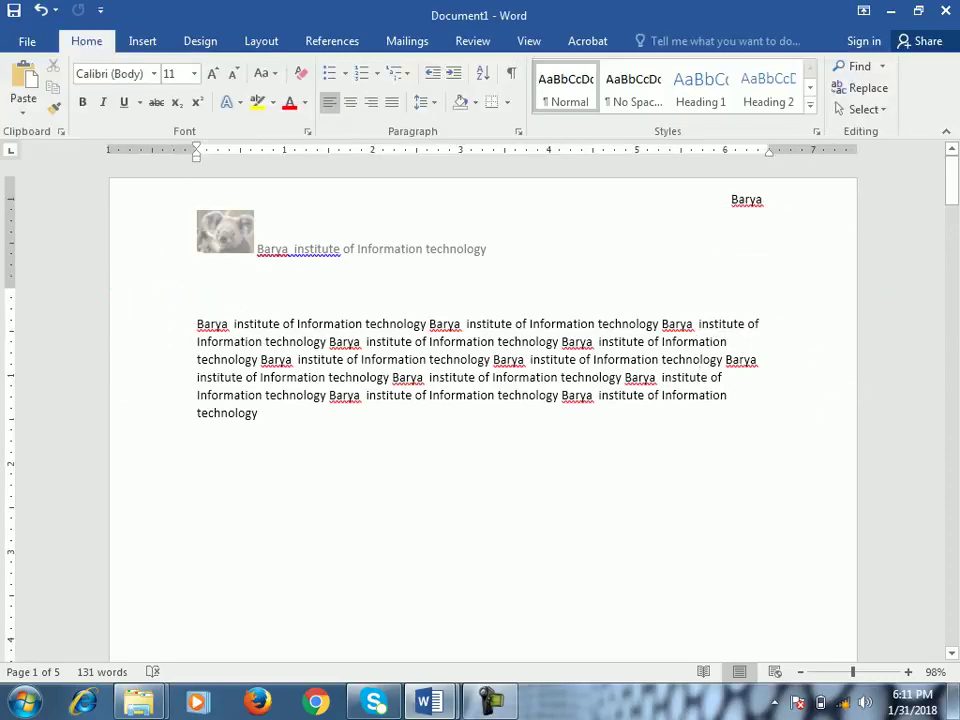
Step: View the available Quick Parts options and return to the body text
{"action": "left_click", "coordinate": [142, 41]}
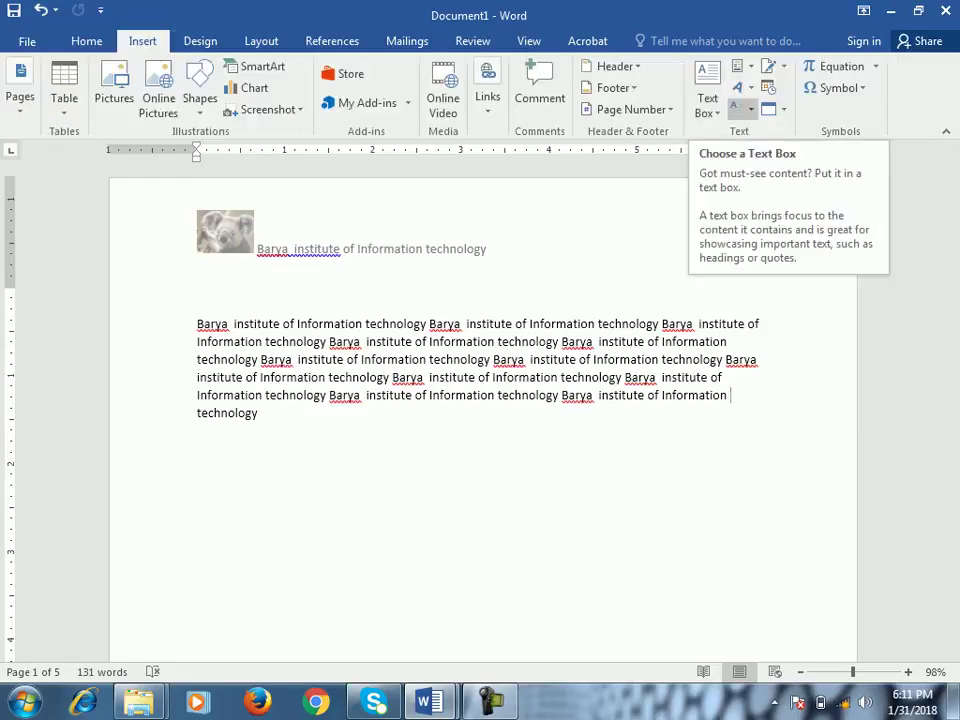
{"action": "left_click", "coordinate": [738, 66]}
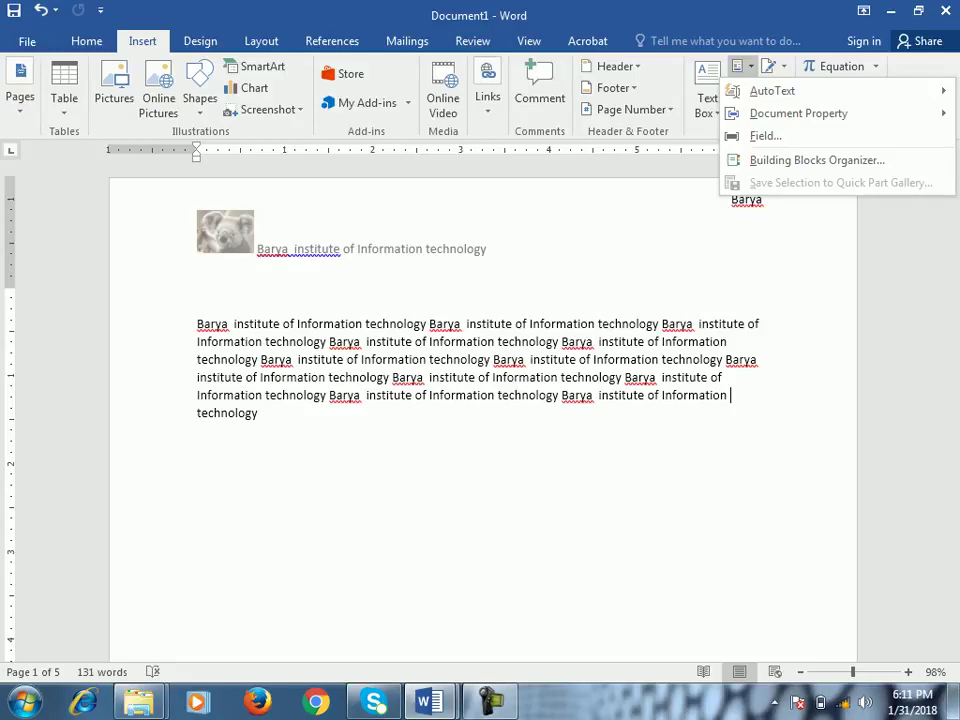
{"action": "key", "text": "Escape"}
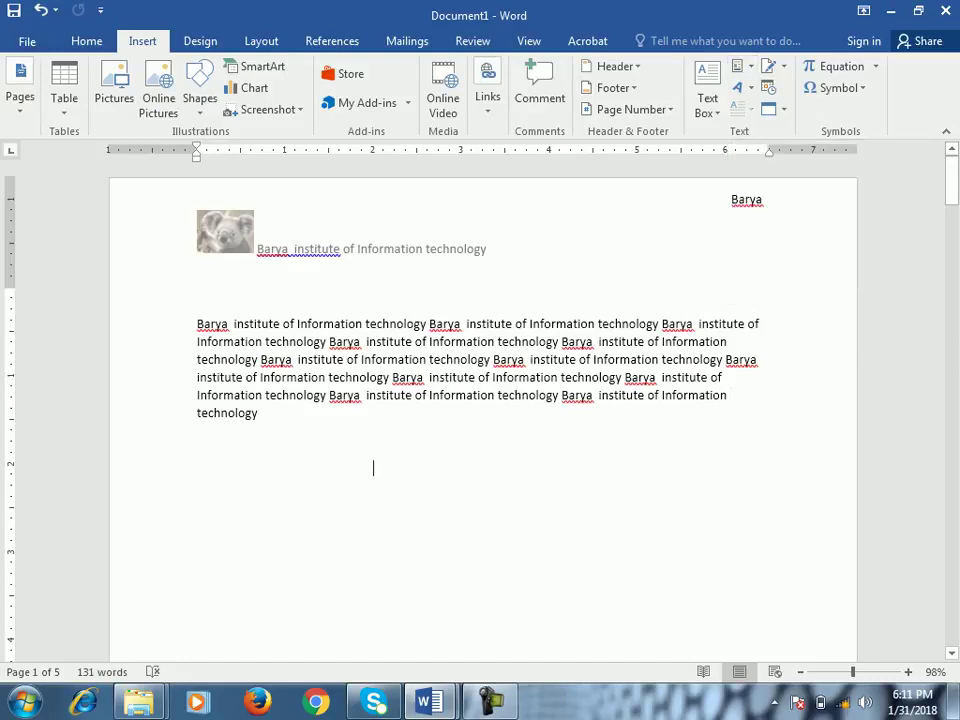
{"action": "left_click", "coordinate": [197, 468]}
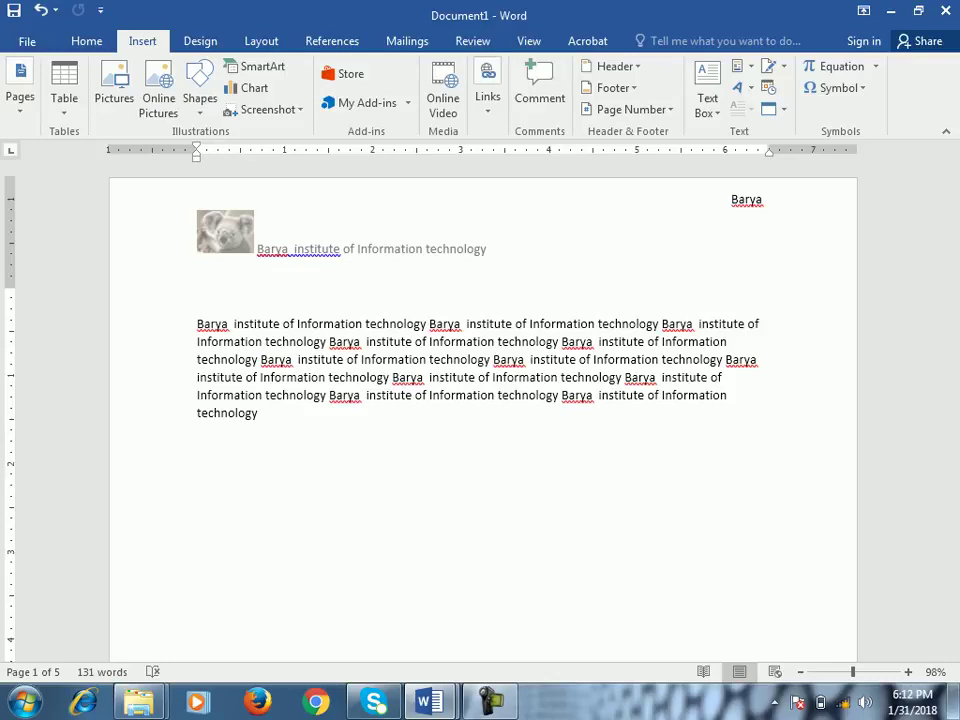
Step: Save the body text's first "Barya institute of Information technology" phrase as "Barya institute" in the Quick Parts gallery, category General
{"action": "left_click_drag", "start_coordinate": [428, 324], "coordinate": [197, 324]}
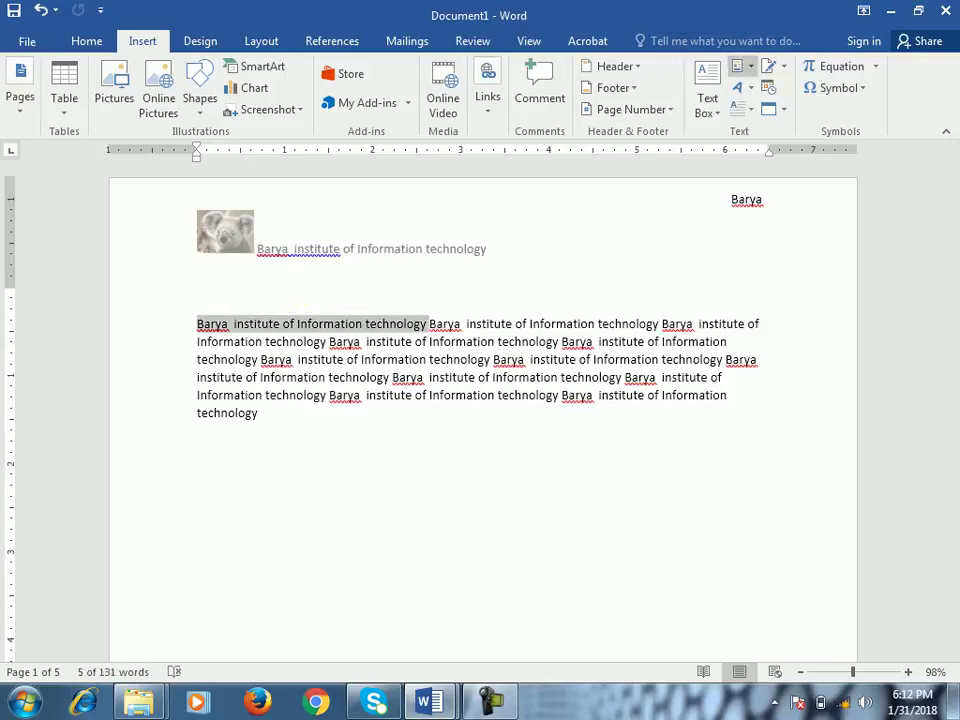
{"action": "left_click", "coordinate": [740, 66]}
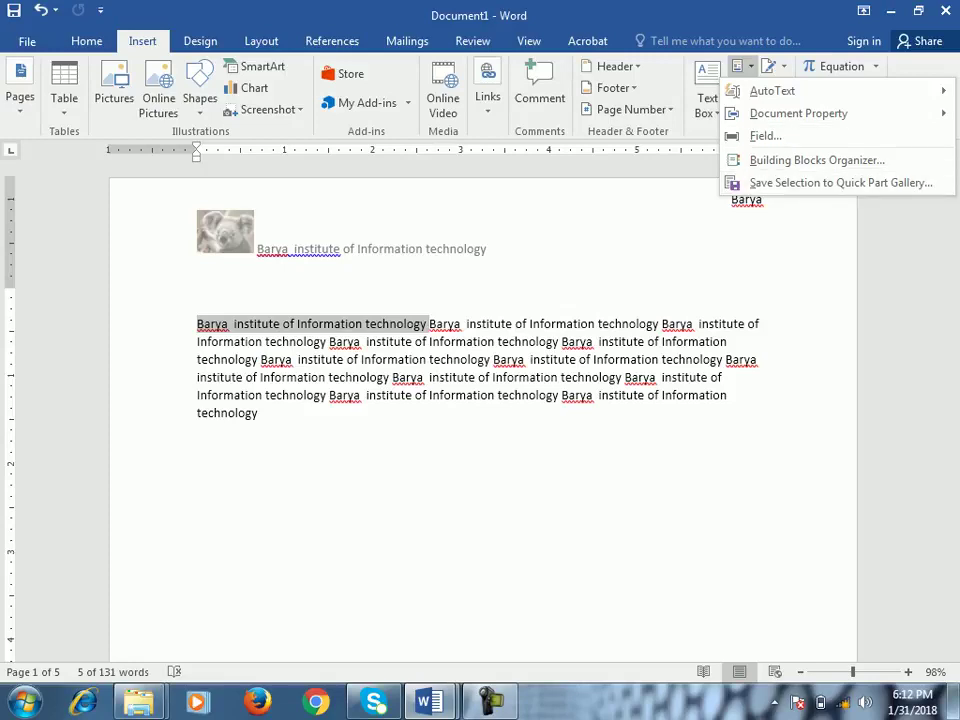
{"action": "left_click", "coordinate": [840, 183]}
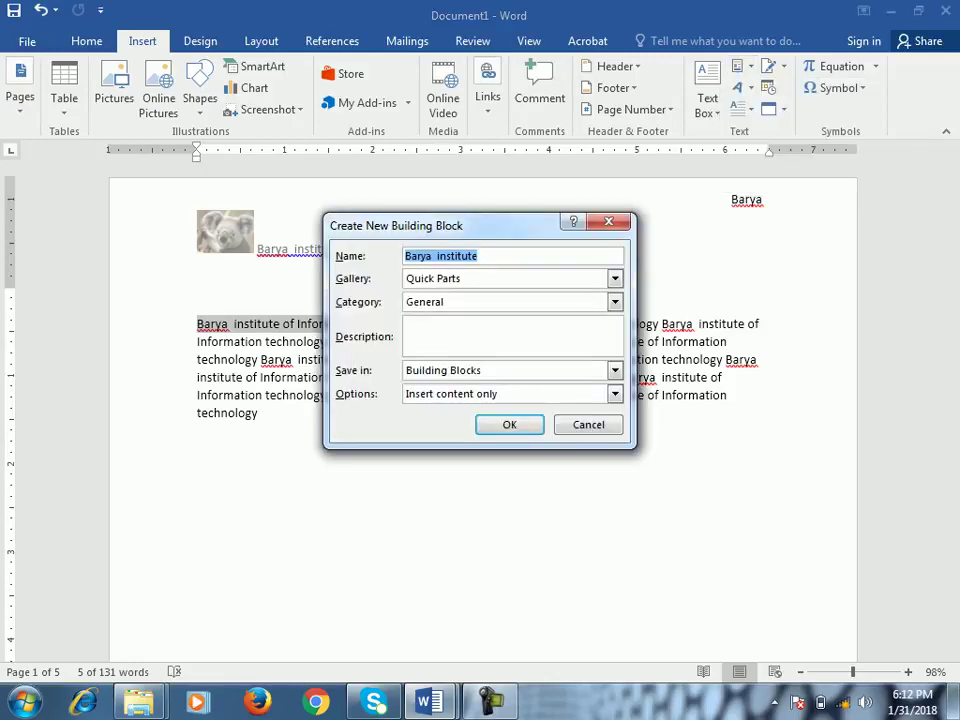
{"action": "left_click_drag", "start_coordinate": [463, 225], "coordinate": [551, 307]}
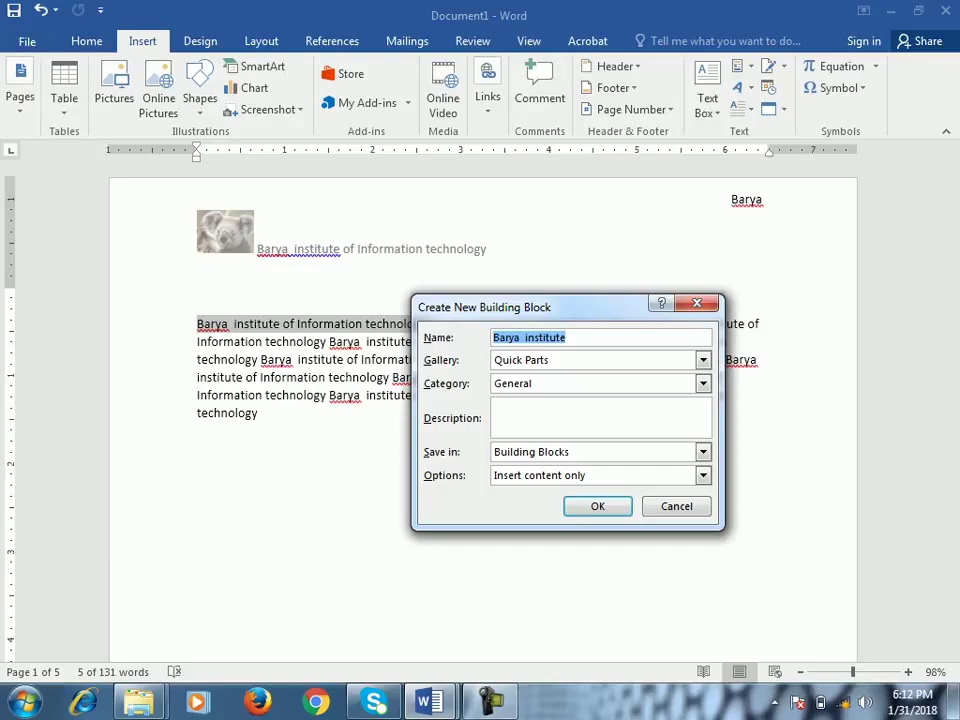
{"action": "left_click_drag", "start_coordinate": [500, 307], "coordinate": [544, 269]}
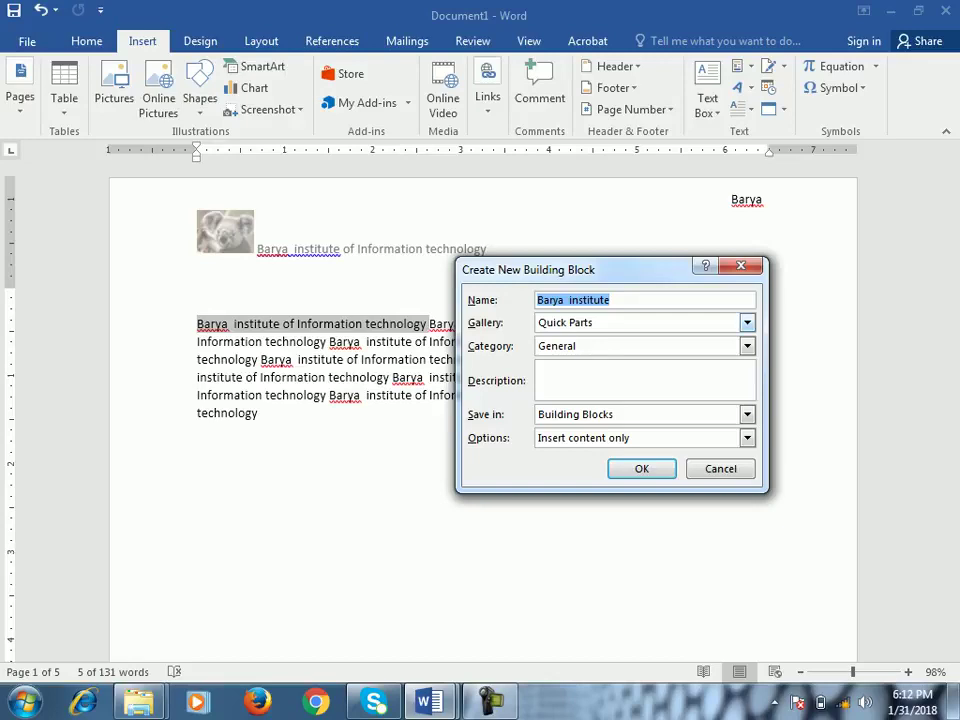
{"action": "left_click", "coordinate": [747, 323]}
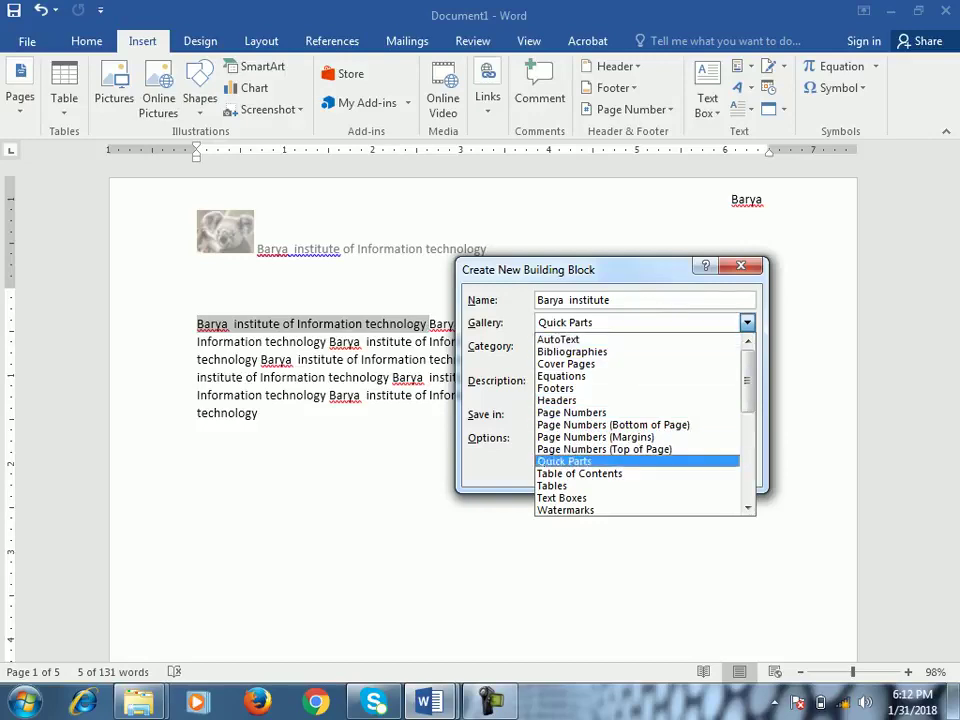
{"action": "left_click", "coordinate": [600, 461]}
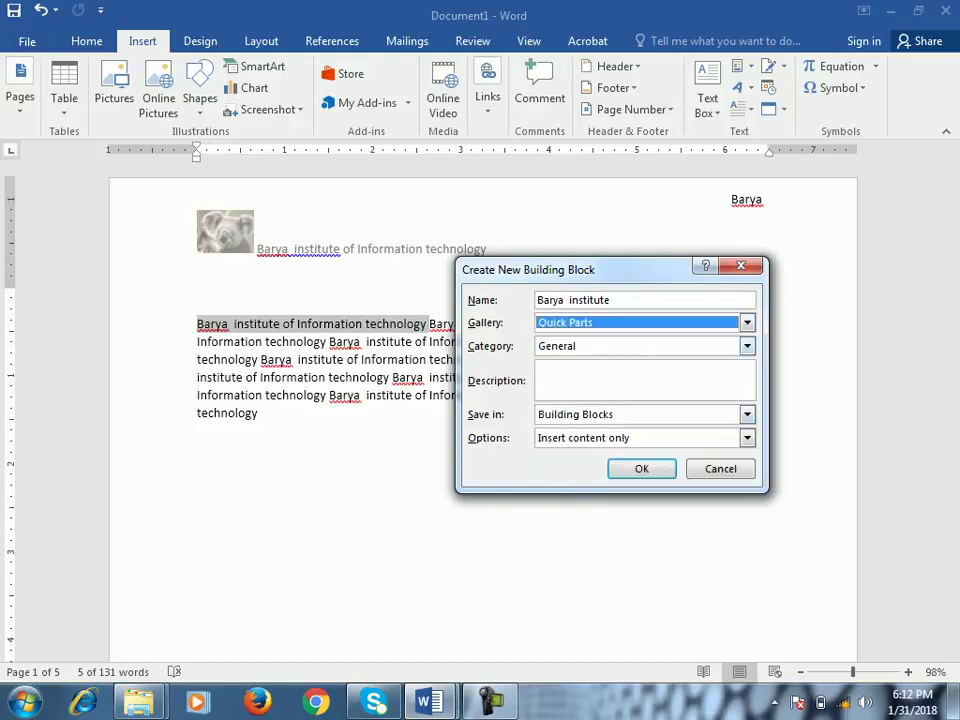
{"action": "left_click", "coordinate": [747, 346]}
{"action": "left_click", "coordinate": [747, 346]}
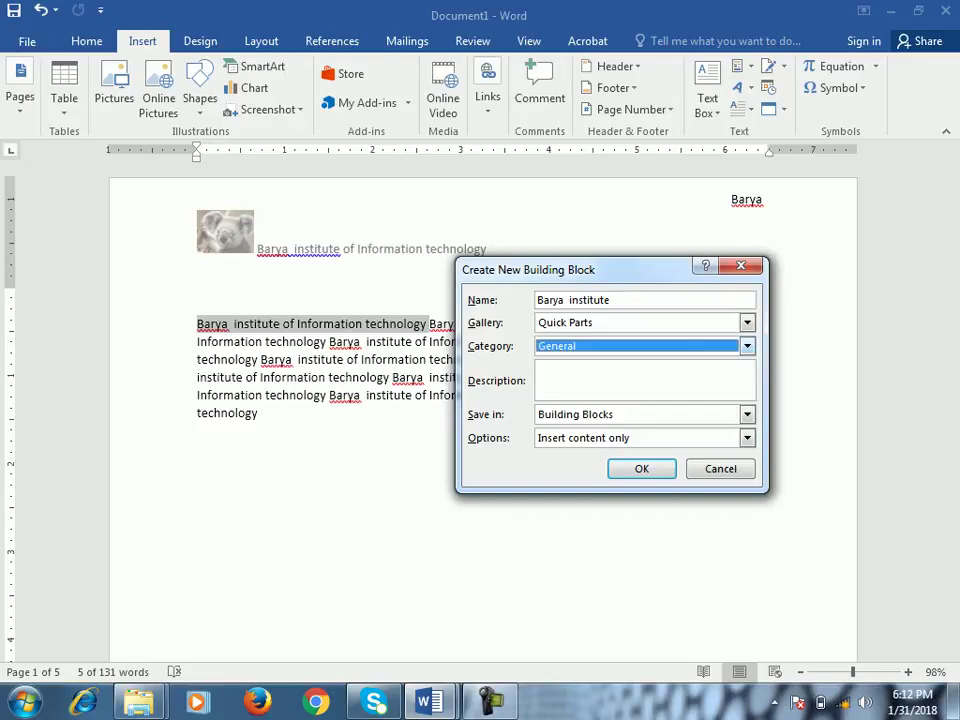
{"action": "key", "text": "Return"}
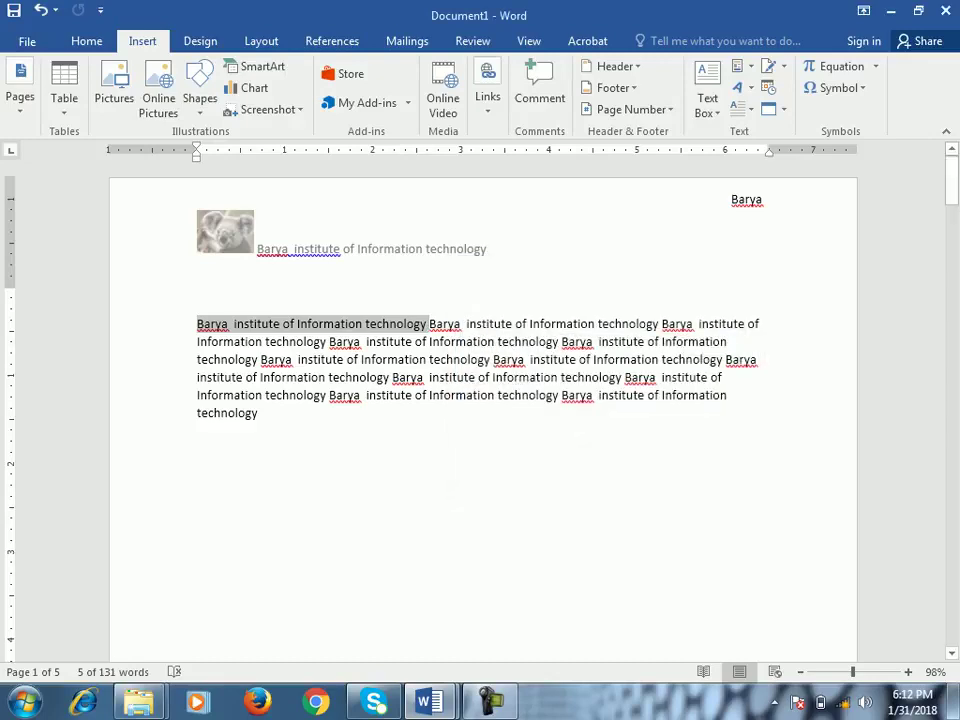
Step: Add blank lines below the body paragraph and insert the "Barya institute" Quick Part there
{"action": "left_click", "coordinate": [197, 440]}
{"action": "key", "text": "Return"}
{"action": "key", "text": "Return"}
{"action": "key", "text": "Return"}
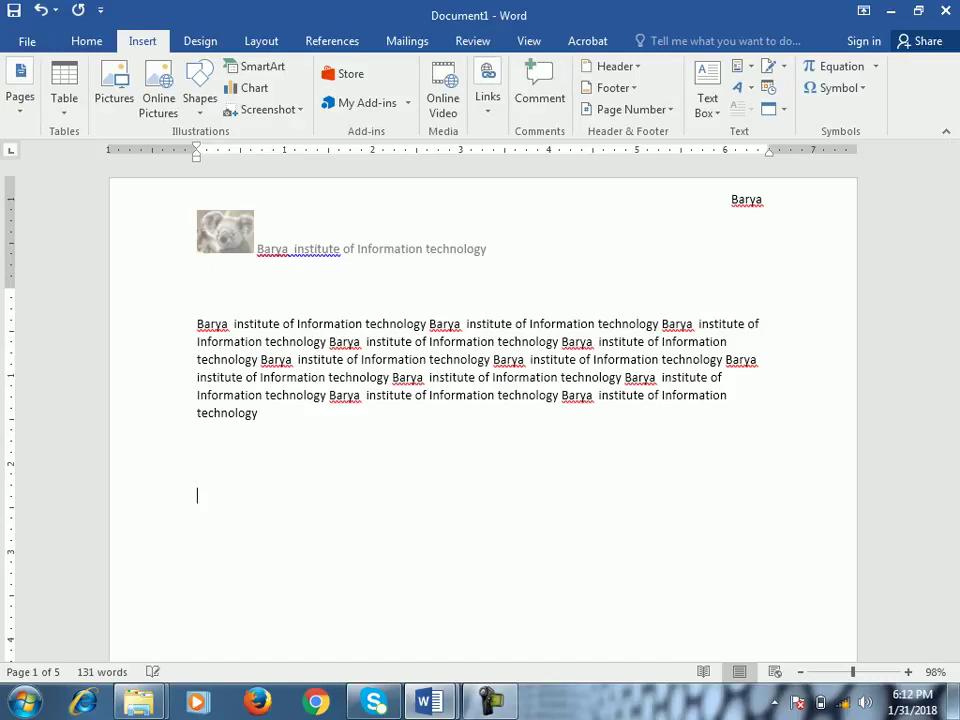
{"action": "left_click", "coordinate": [743, 66]}
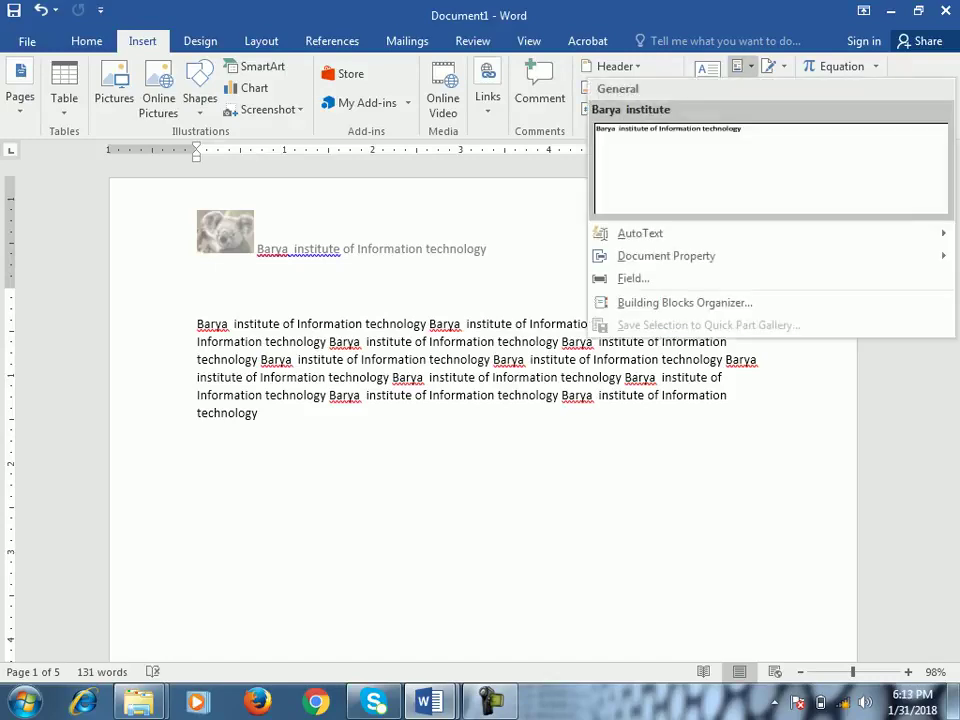
{"action": "left_click", "coordinate": [770, 168]}
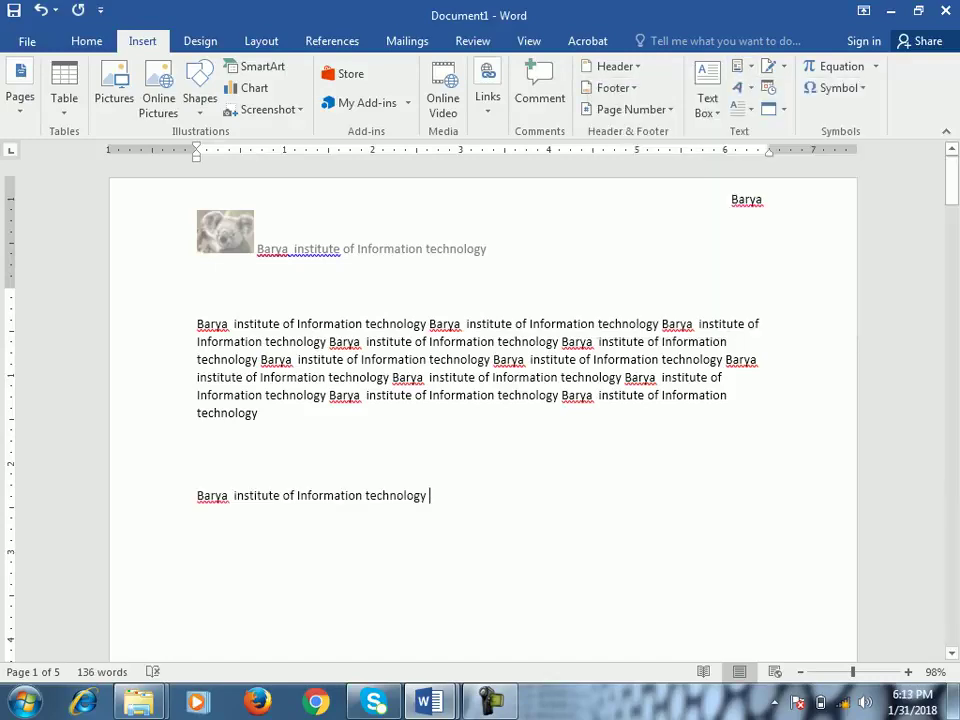
Step: Insert the "Barya institute" Quick Part again, two paragraphs below the first inserted copy
{"action": "key", "text": "Return"}
{"action": "key", "text": "Return"}
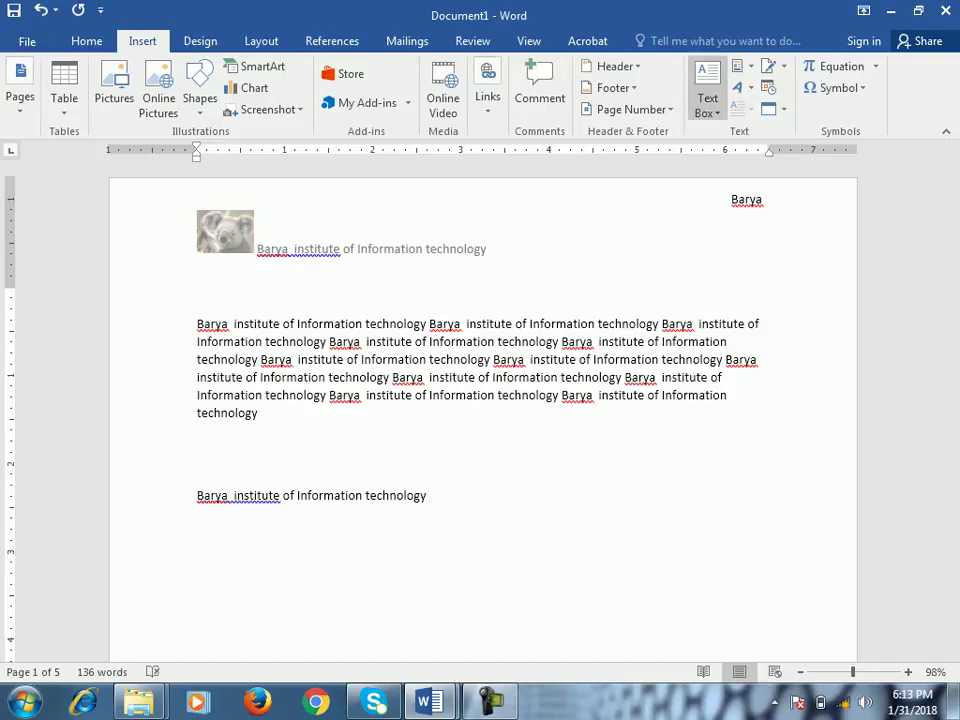
{"action": "left_click", "coordinate": [740, 66]}
{"action": "left_click", "coordinate": [680, 135]}
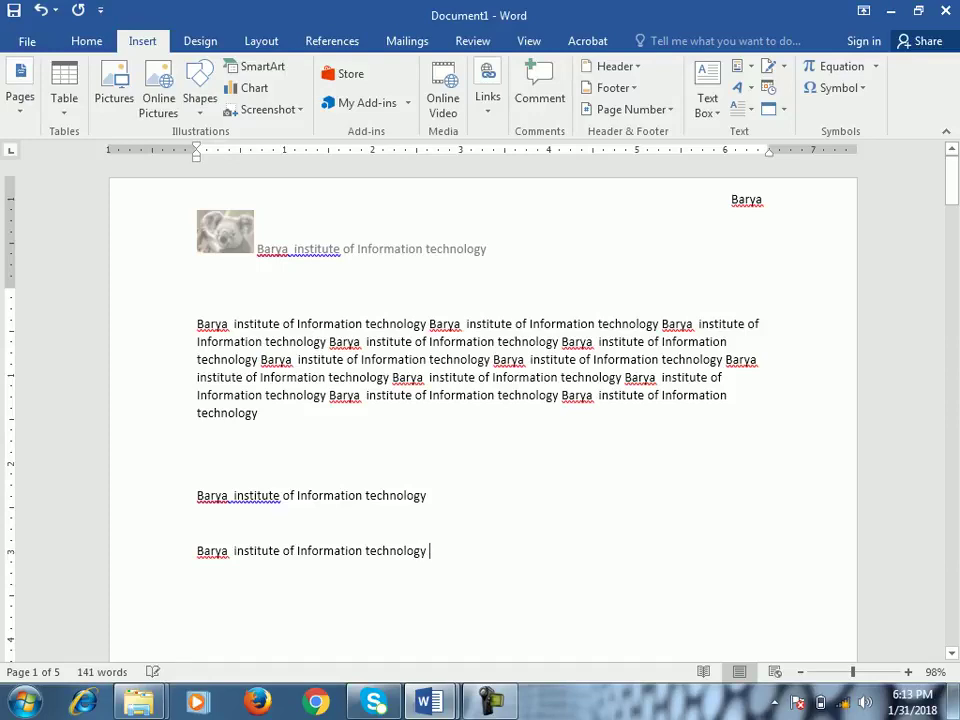
Step: View the Quick Parts gallery and its AutoText entry without inserting anything
{"action": "left_click", "coordinate": [198, 523]}
{"action": "left_click", "coordinate": [740, 66]}
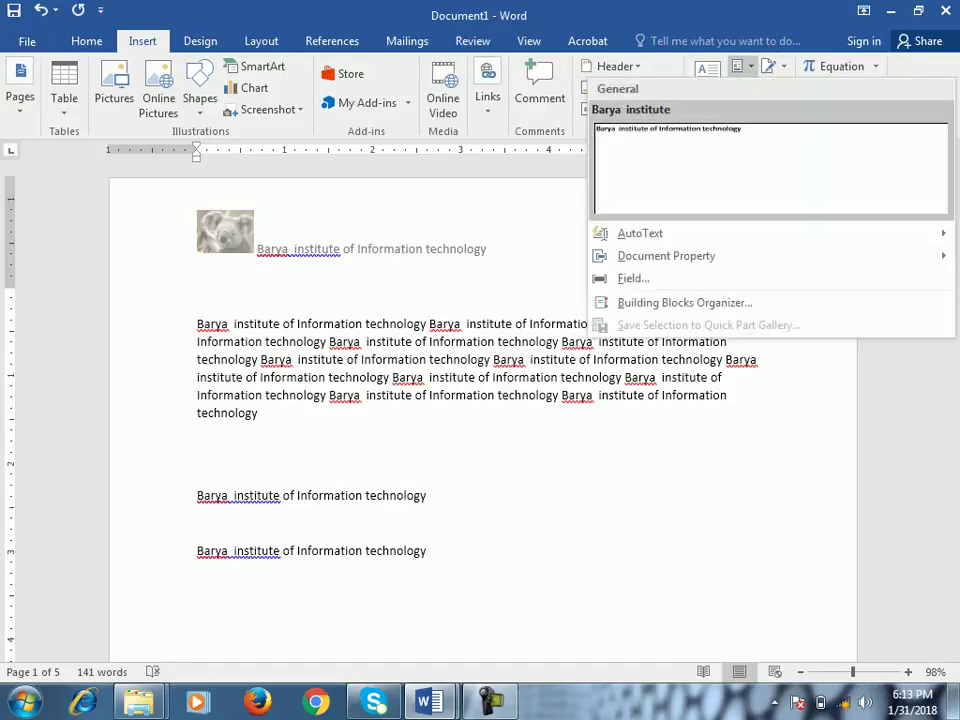
{"action": "mouse_move", "coordinate": [640, 233]}
{"action": "key", "text": "Escape"}
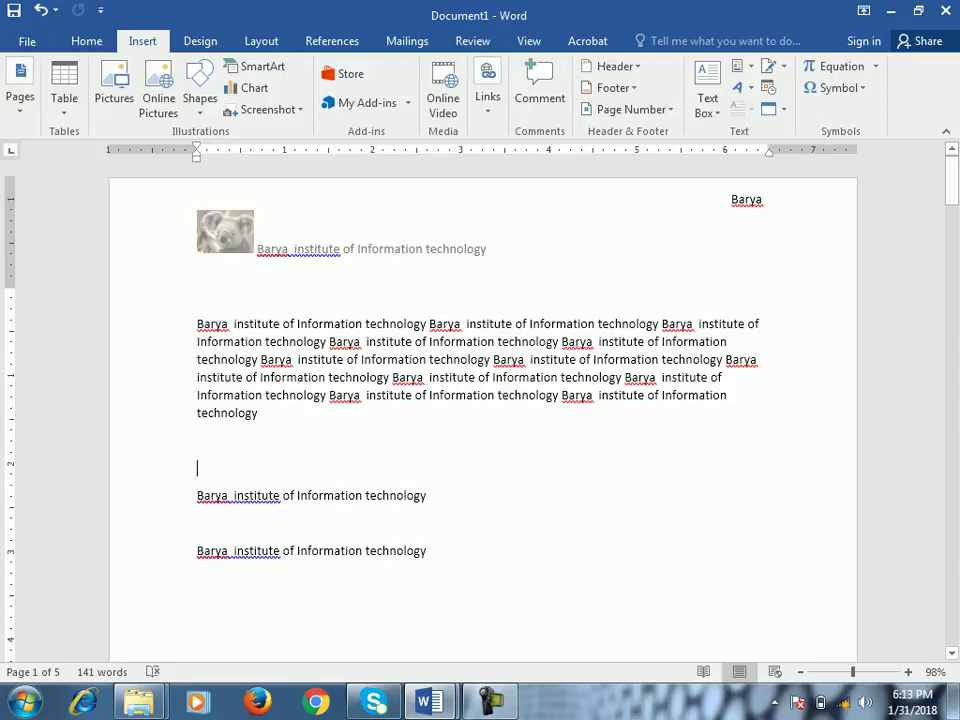
Step: Save the body text's first "Barya institute of Information technology" phrase as "Barya institute of" in the AutoText gallery
{"action": "left_click_drag", "start_coordinate": [428, 324], "coordinate": [197, 324]}
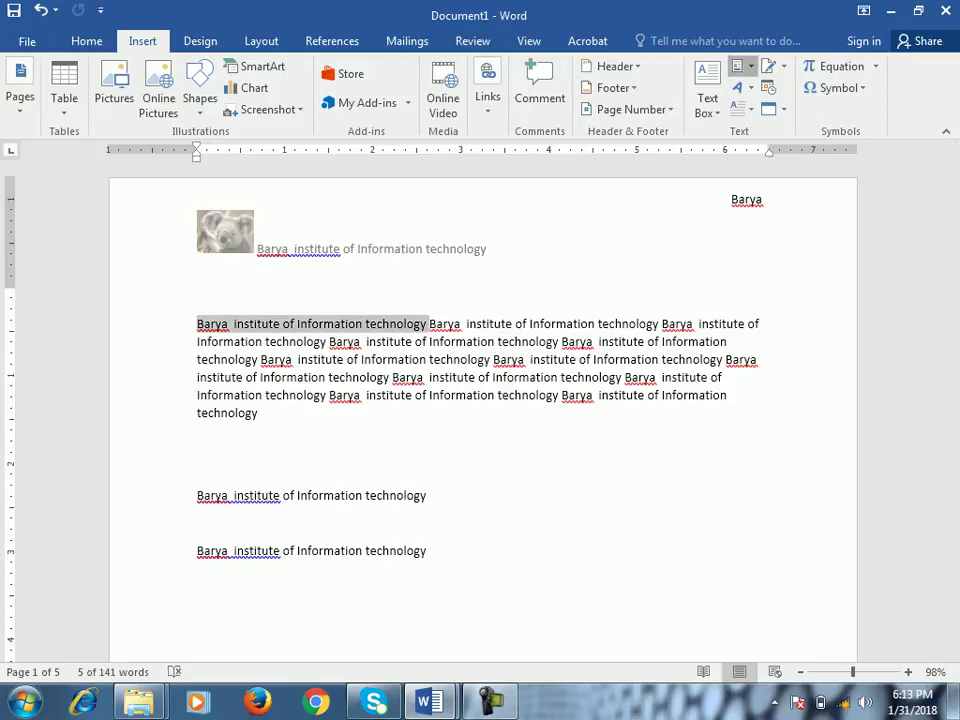
{"action": "left_click", "coordinate": [745, 68]}
{"action": "left_click", "coordinate": [680, 324]}
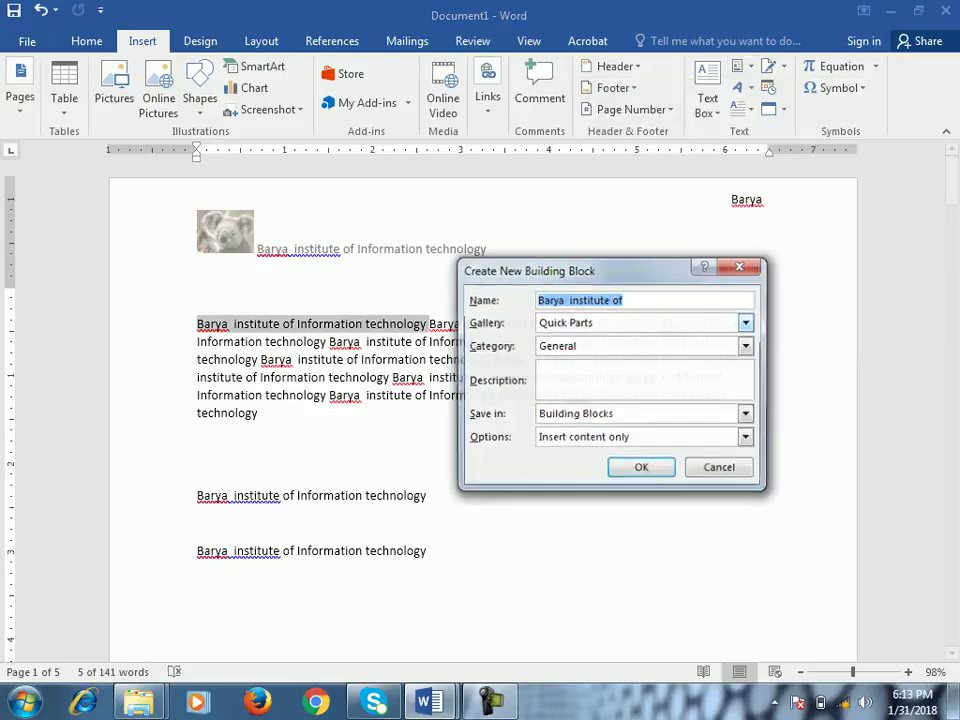
{"action": "left_click", "coordinate": [746, 322]}
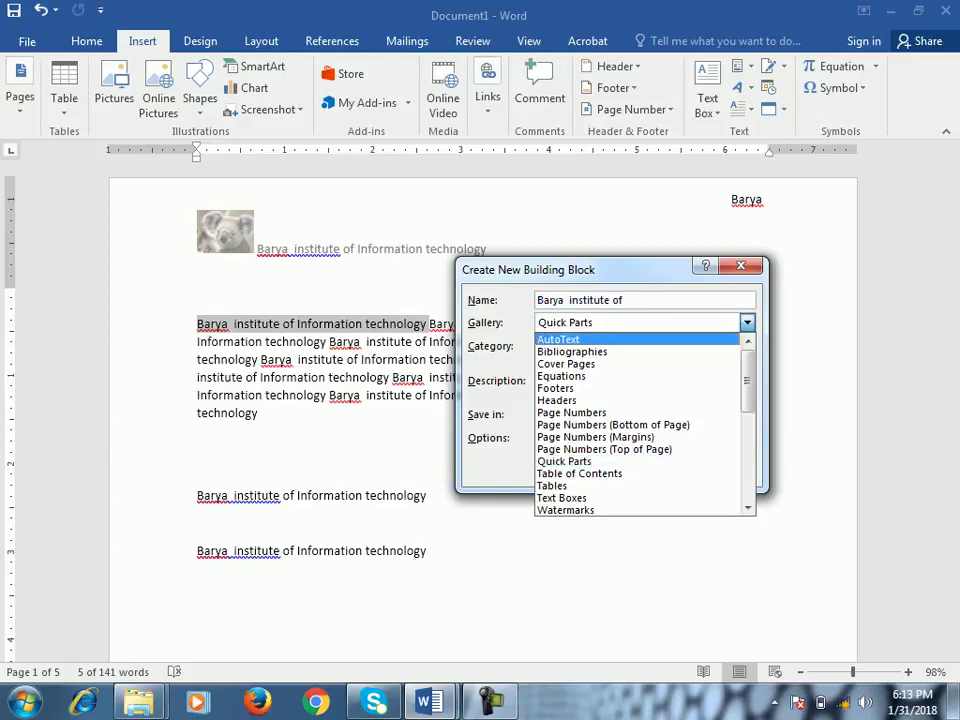
{"action": "key", "text": "Return"}
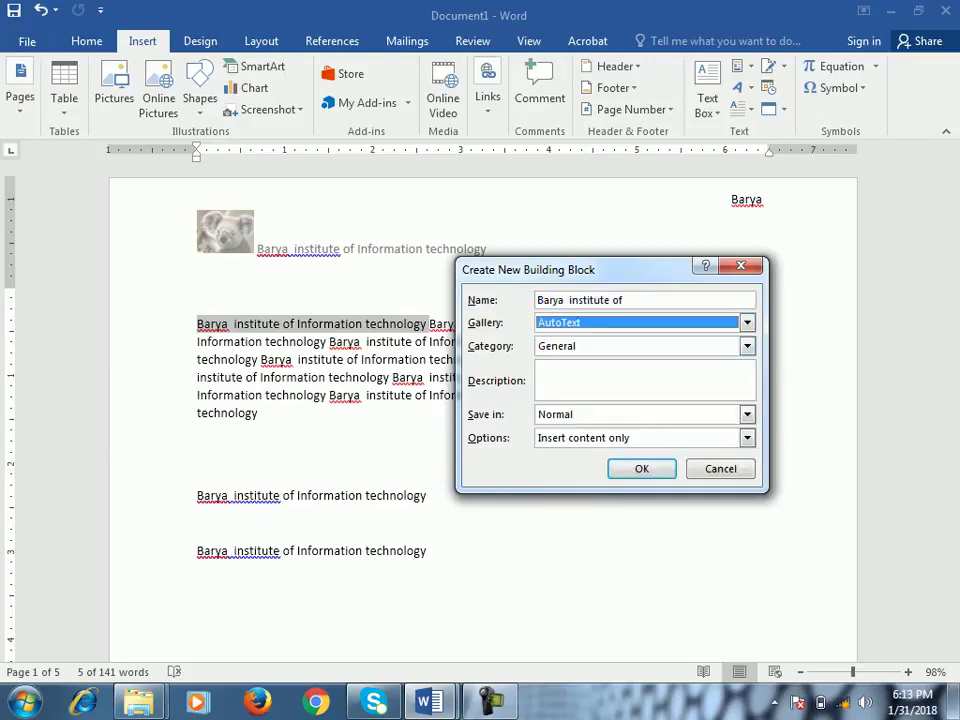
{"action": "key", "text": "Return"}
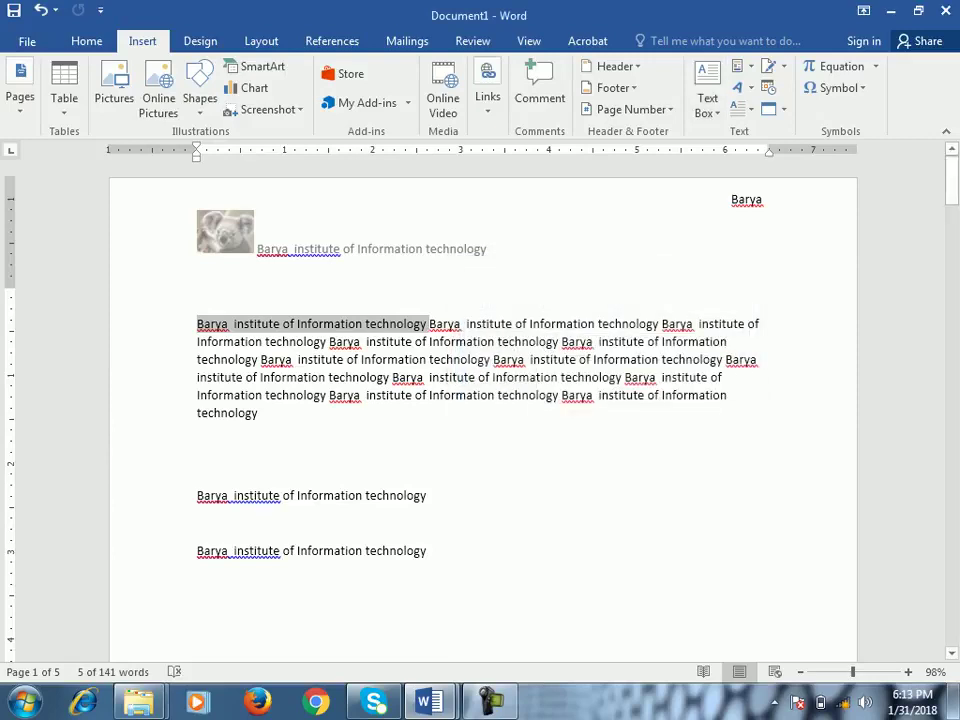
Step: Place the cursor between the two inserted lines and check the AutoText entry in Quick Parts without inserting anything
{"action": "left_click", "coordinate": [197, 440]}
{"action": "left_click", "coordinate": [197, 521]}
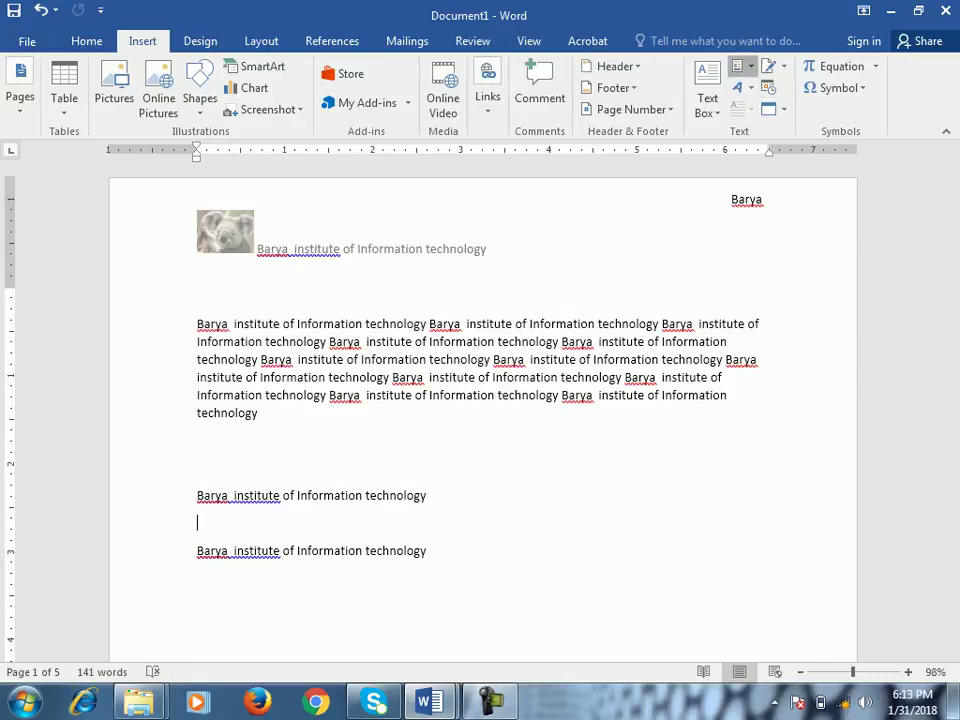
{"action": "left_click", "coordinate": [740, 66]}
{"action": "mouse_move", "coordinate": [640, 233]}
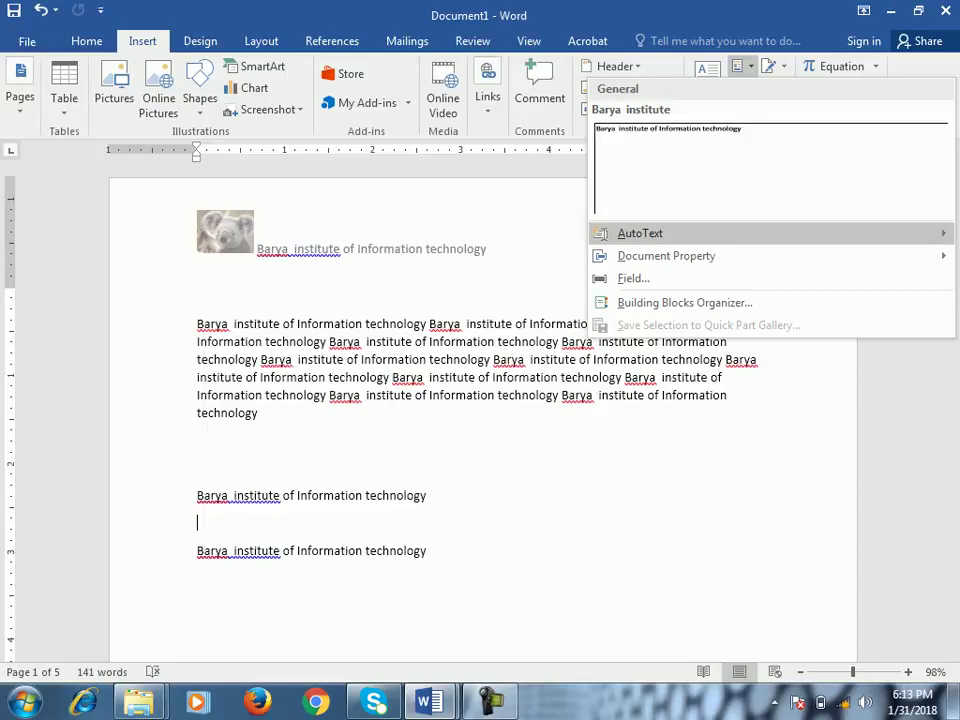
{"action": "key", "text": "Escape"}
Step: Review the gallery choices for a new building block made from the first line's opening words, and cancel it
{"action": "left_click_drag", "start_coordinate": [197, 324], "coordinate": [464, 324]}
{"action": "left_click", "coordinate": [739, 66]}
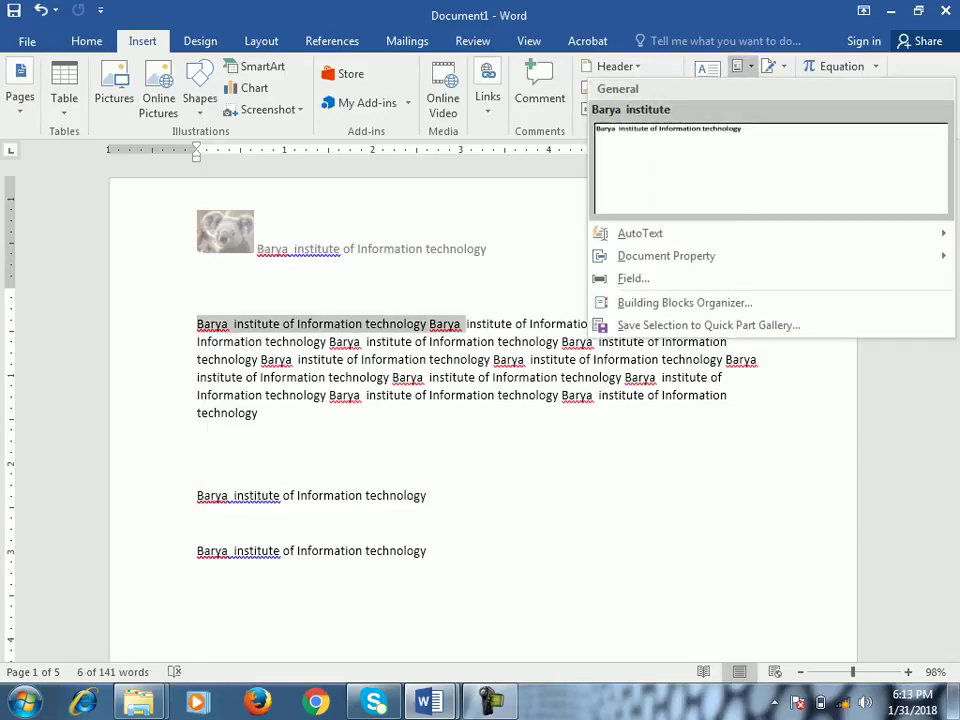
{"action": "left_click", "coordinate": [700, 326]}
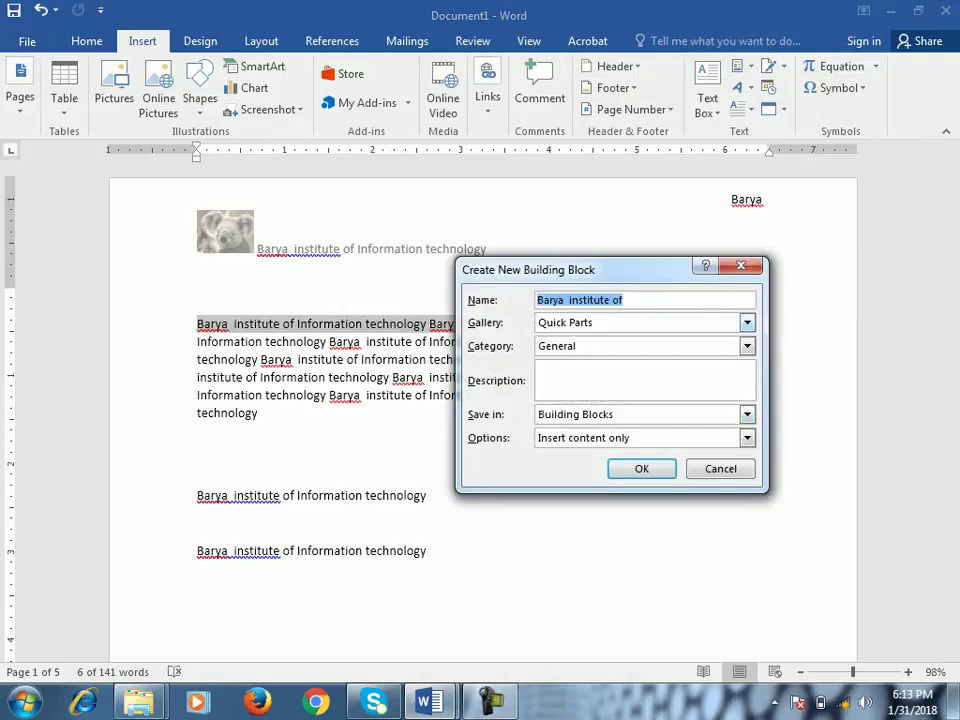
{"action": "left_click", "coordinate": [746, 322]}
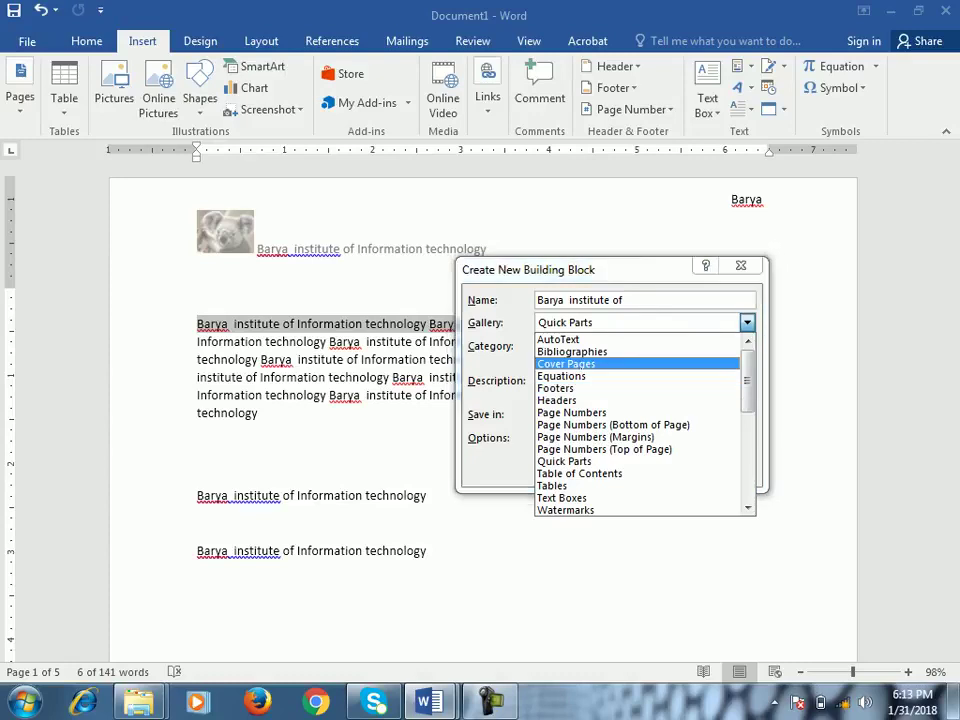
{"action": "left_click", "coordinate": [741, 266]}
{"action": "left_click", "coordinate": [741, 266]}
Step: Open page 1's header for editing and browse the built-in header designs without applying one
{"action": "double_click", "coordinate": [488, 248]}
{"action": "left_click_drag", "start_coordinate": [488, 248], "coordinate": [200, 245]}
{"action": "left_click", "coordinate": [488, 248]}
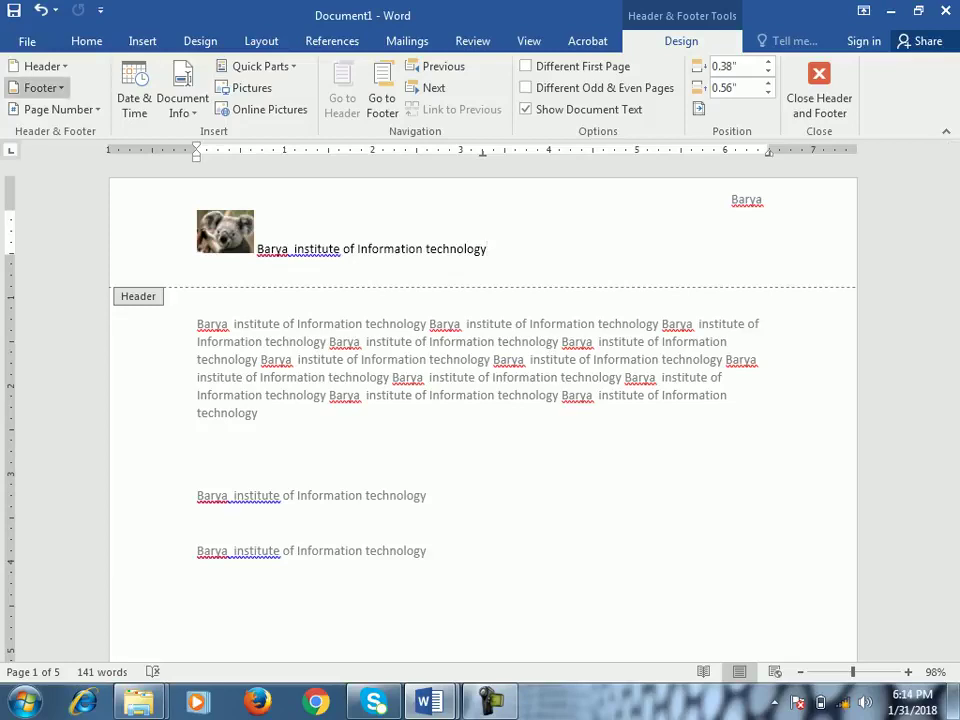
{"action": "left_click", "coordinate": [40, 66]}
{"action": "scroll", "coordinate": [188, 280], "scroll_direction": "down", "scroll_amount": 6}
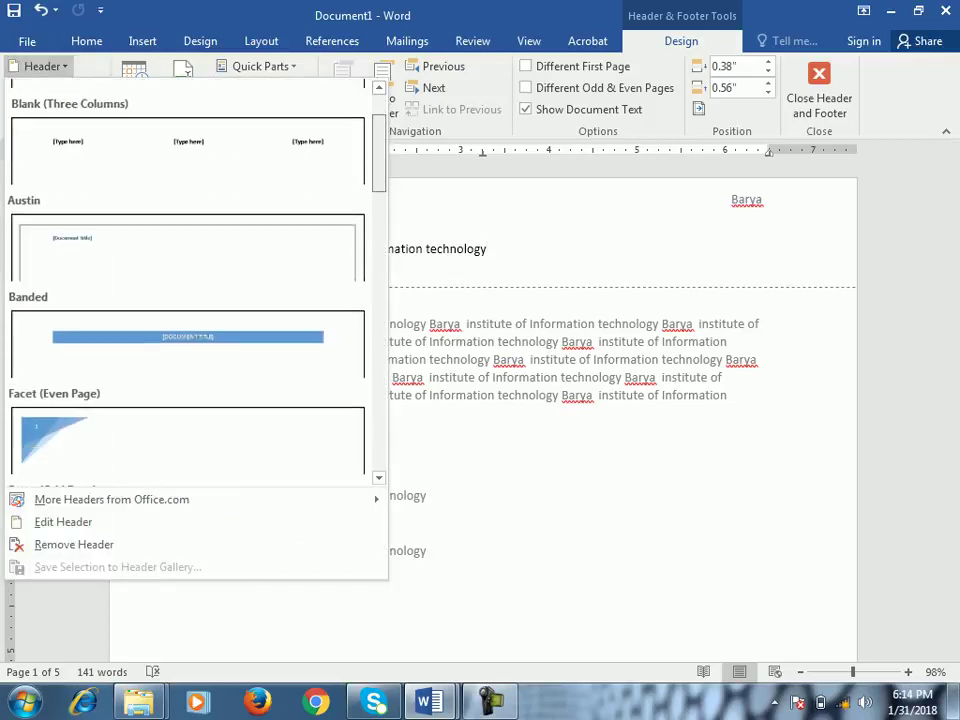
{"action": "scroll", "coordinate": [188, 280], "scroll_direction": "up", "scroll_amount": 3}
{"action": "key", "text": "Escape"}
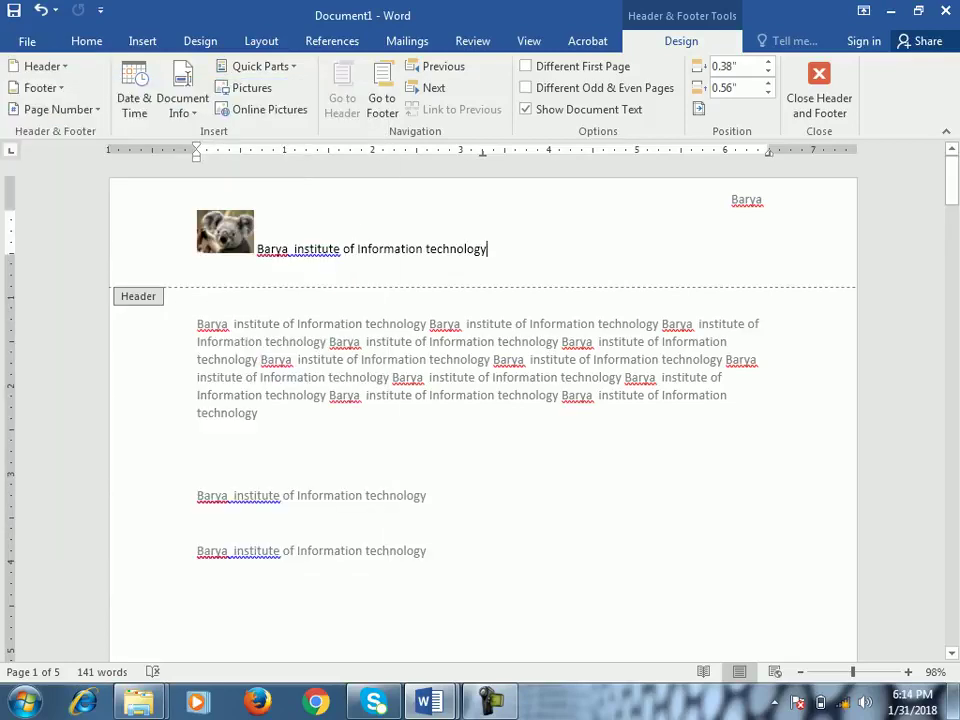
{"action": "left_click", "coordinate": [40, 66]}
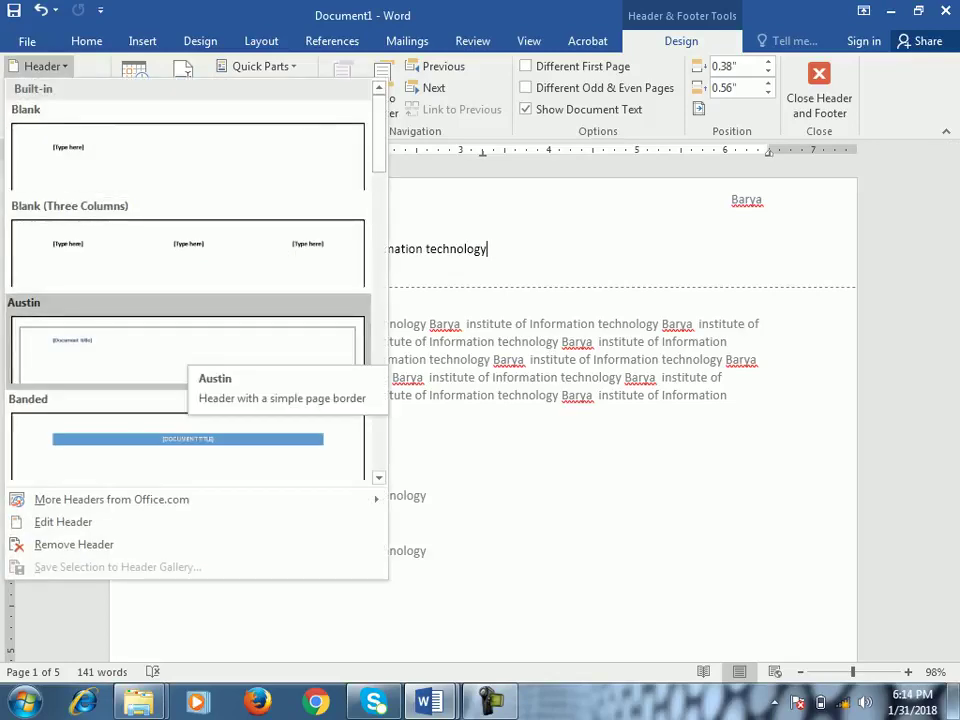
{"action": "key", "text": "Escape"}
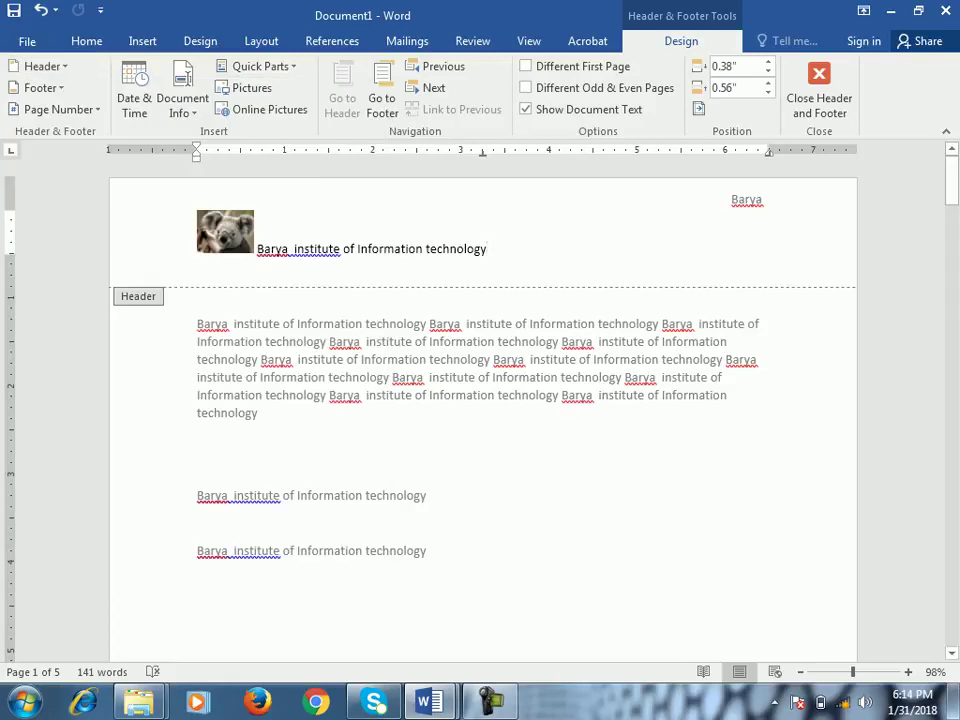
Step: Save page 1's header picture and institute text as the building block "* Barya institute" in the Headers gallery
{"action": "left_click", "coordinate": [140, 238]}
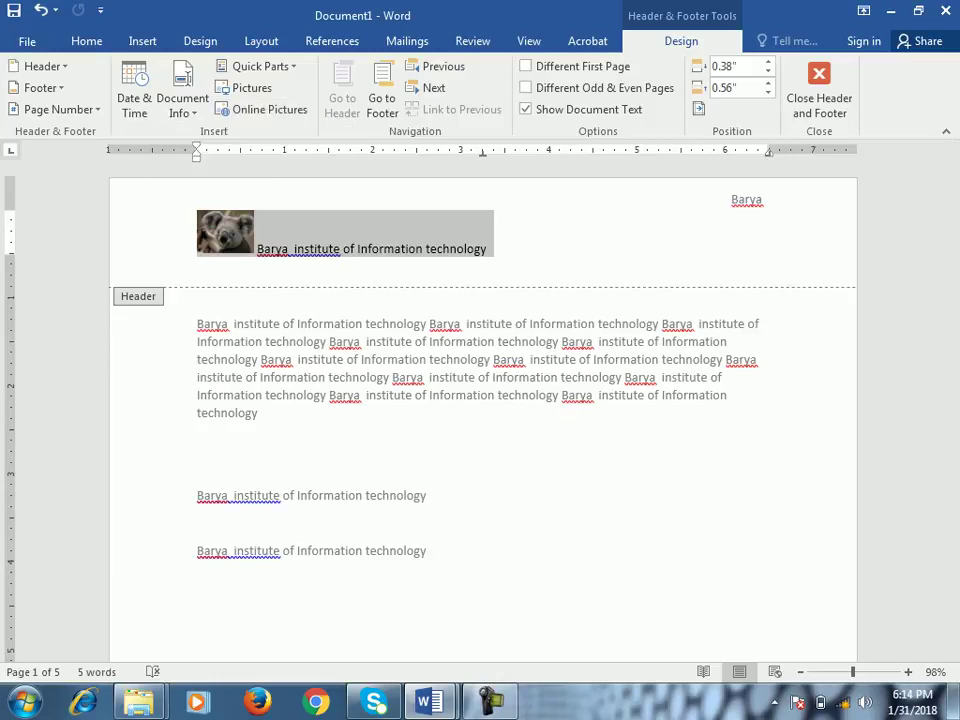
{"action": "left_click", "coordinate": [258, 66]}
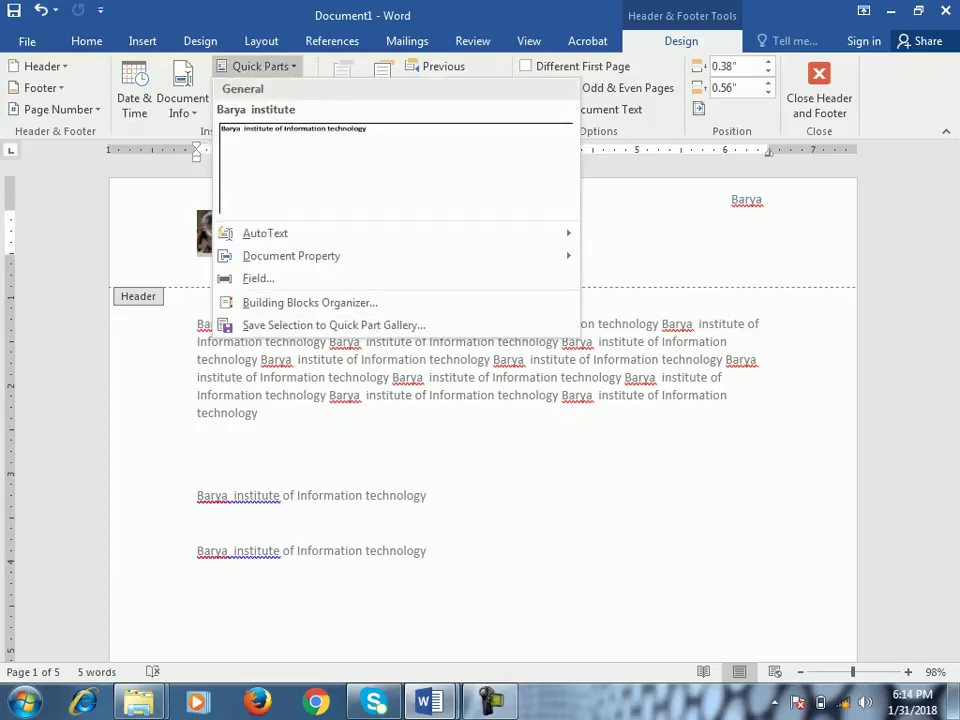
{"action": "left_click", "coordinate": [320, 325]}
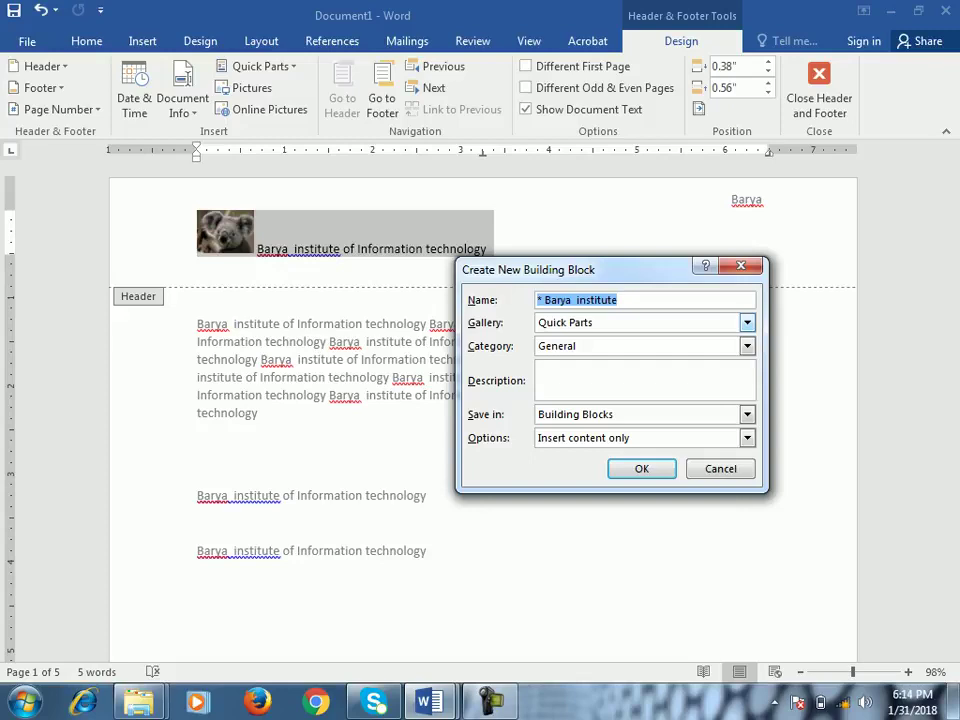
{"action": "left_click", "coordinate": [747, 322]}
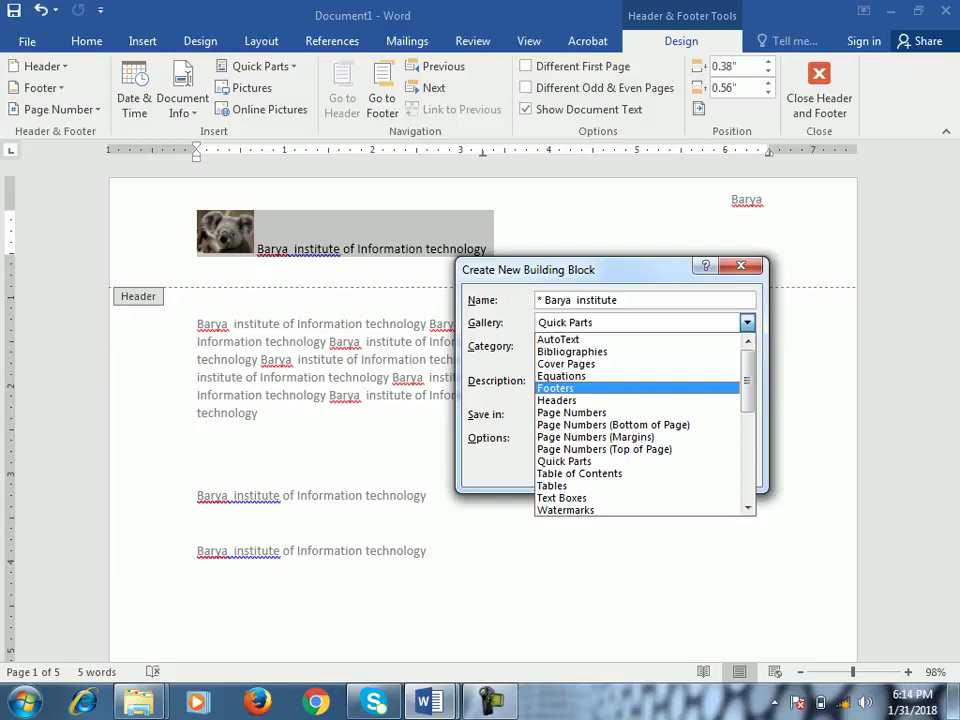
{"action": "left_click", "coordinate": [556, 400]}
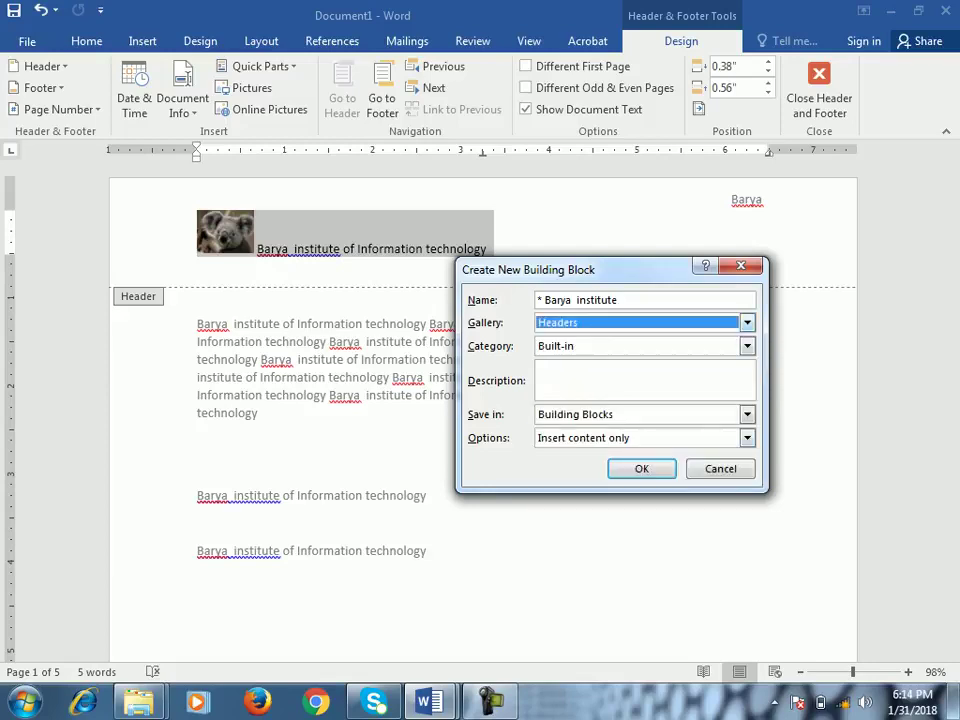
{"action": "key", "text": "Return"}
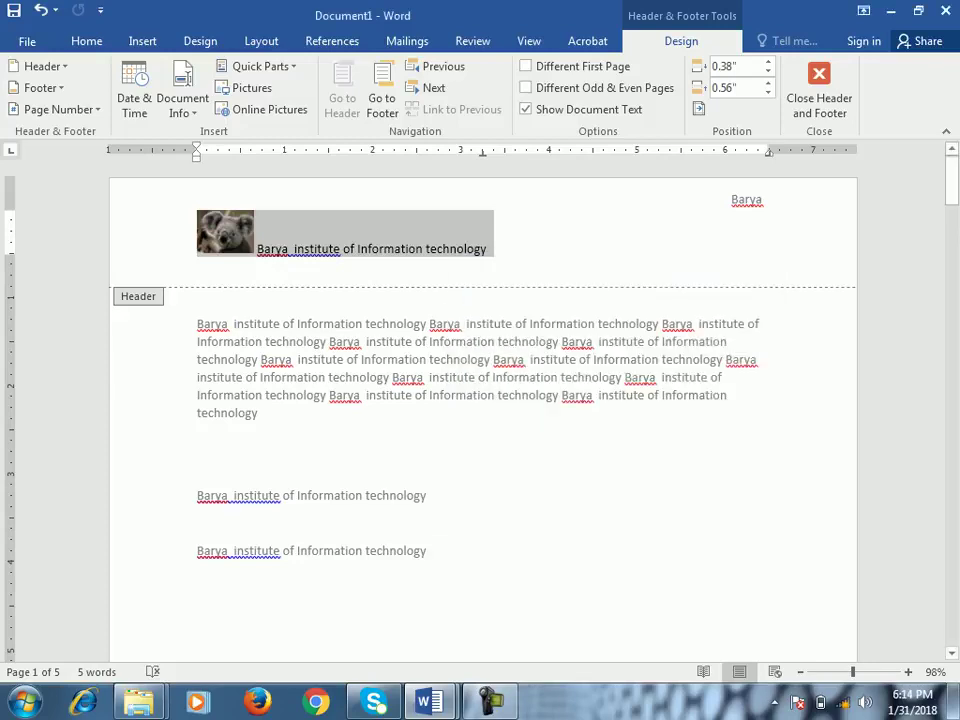
Step: In Document2, delete the existing header text and insert the custom "* Barya institute" header from the header designs
{"action": "mouse_move", "coordinate": [428, 703]}
{"action": "left_click", "coordinate": [536, 589]}
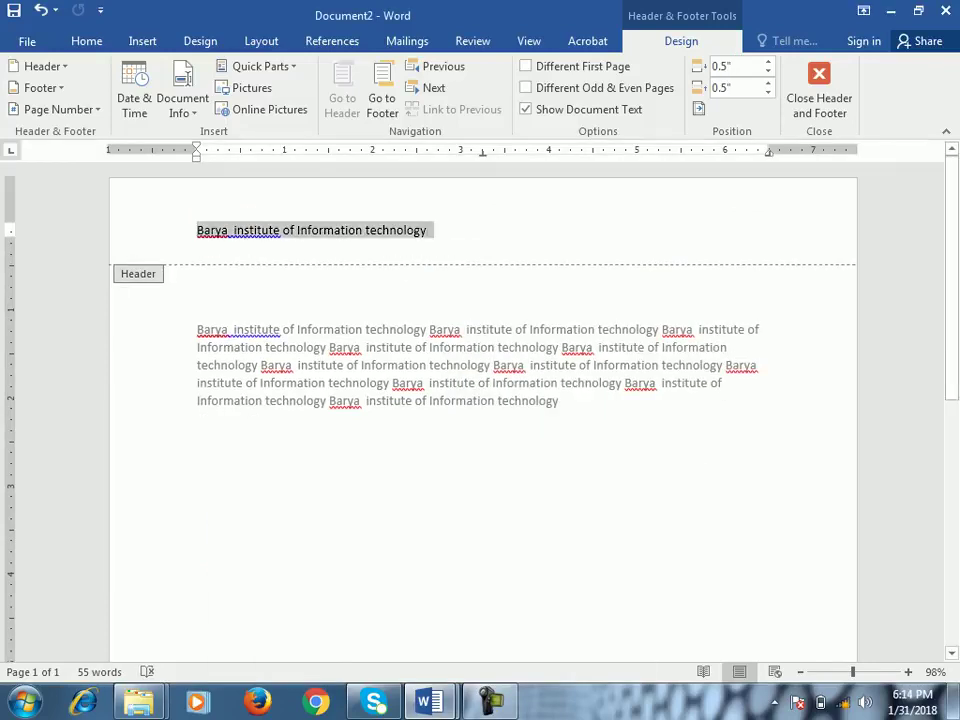
{"action": "key", "text": "Delete"}
{"action": "left_click", "coordinate": [40, 66]}
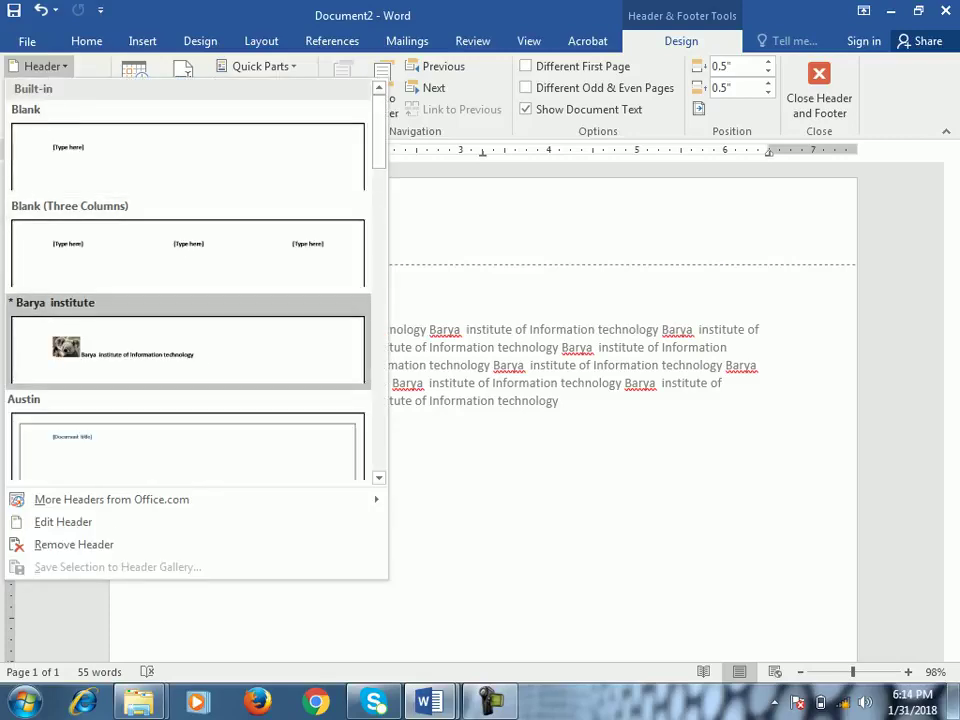
{"action": "left_click", "coordinate": [187, 350]}
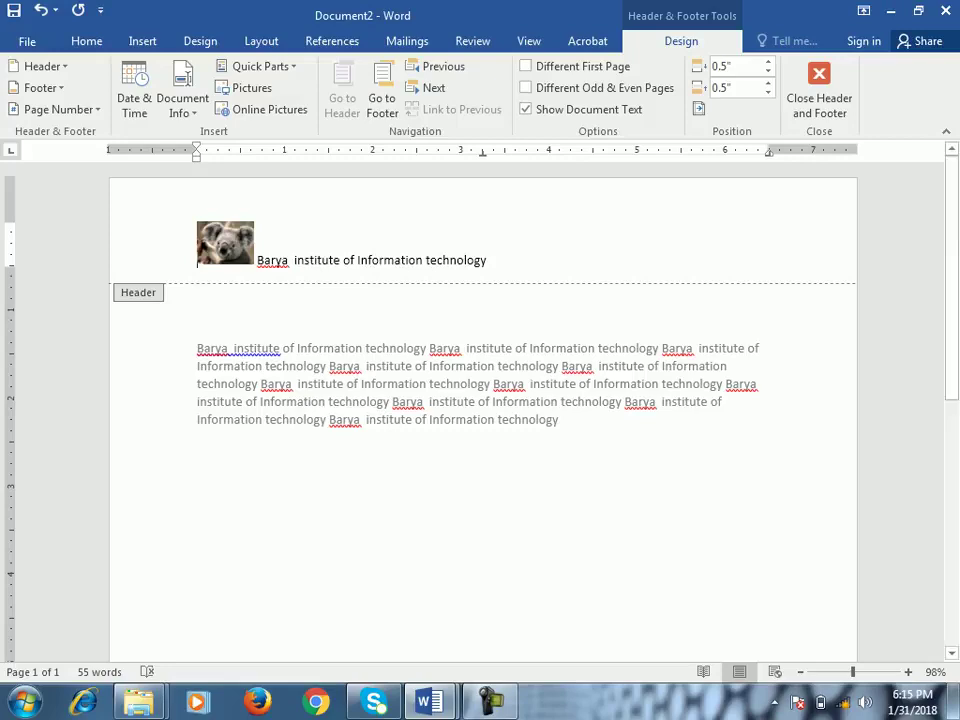
Step: Copy the whole header content, check the Quick Parts choices without picking one, and return to the body text
{"action": "key", "text": "ctrl+a"}
{"action": "key", "text": "ctrl+c"}
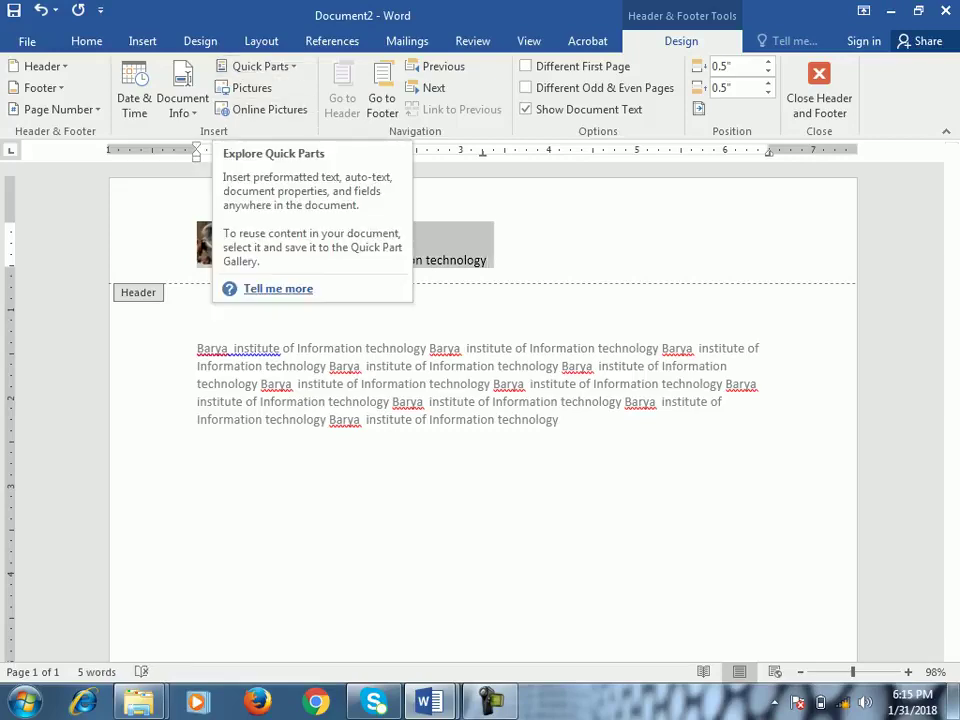
{"action": "left_click", "coordinate": [258, 66]}
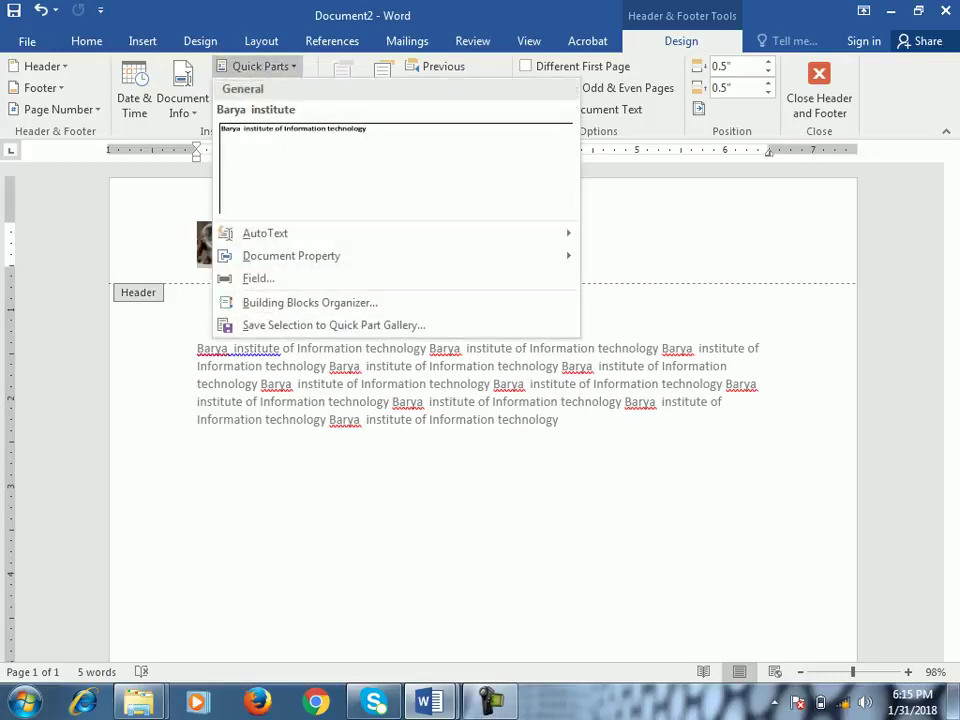
{"action": "double_click", "coordinate": [197, 295]}
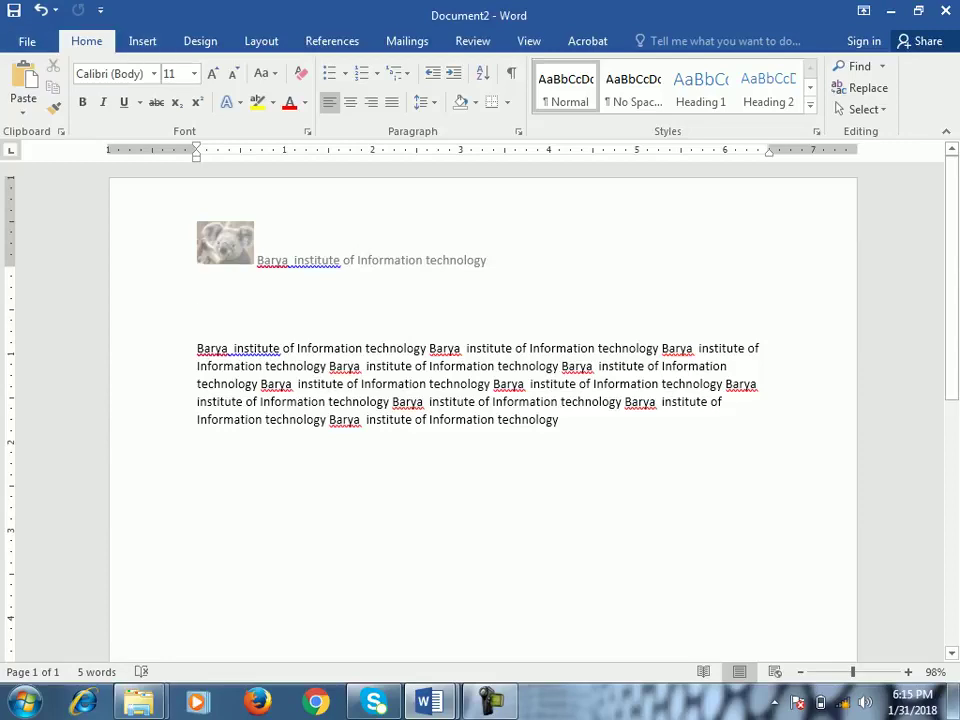
Step: Review the gallery choices for a new building block made from the body paragraph except its last phrase, without saving it
{"action": "left_click_drag", "start_coordinate": [328, 420], "coordinate": [197, 348]}
{"action": "left_click", "coordinate": [142, 41]}
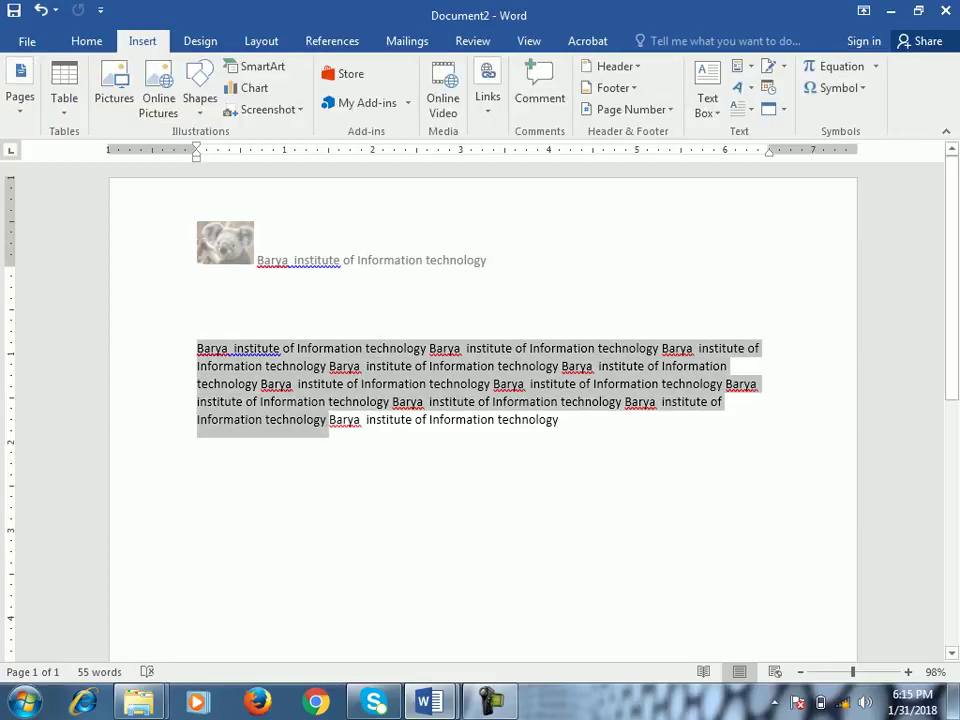
{"action": "left_click", "coordinate": [742, 66]}
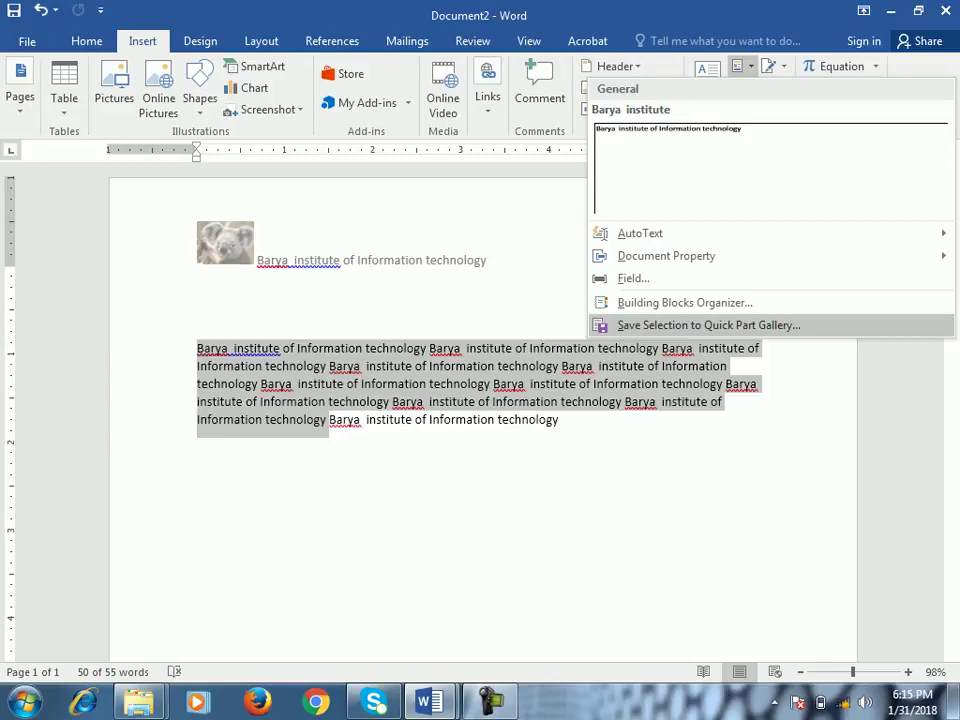
{"action": "left_click", "coordinate": [700, 325]}
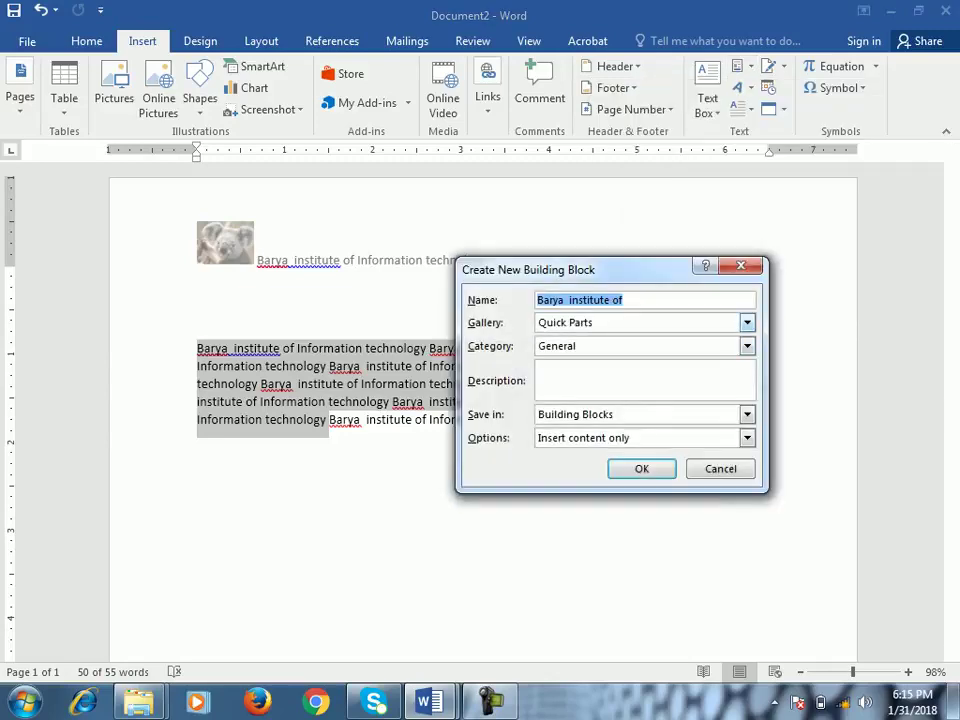
{"action": "left_click", "coordinate": [747, 323]}
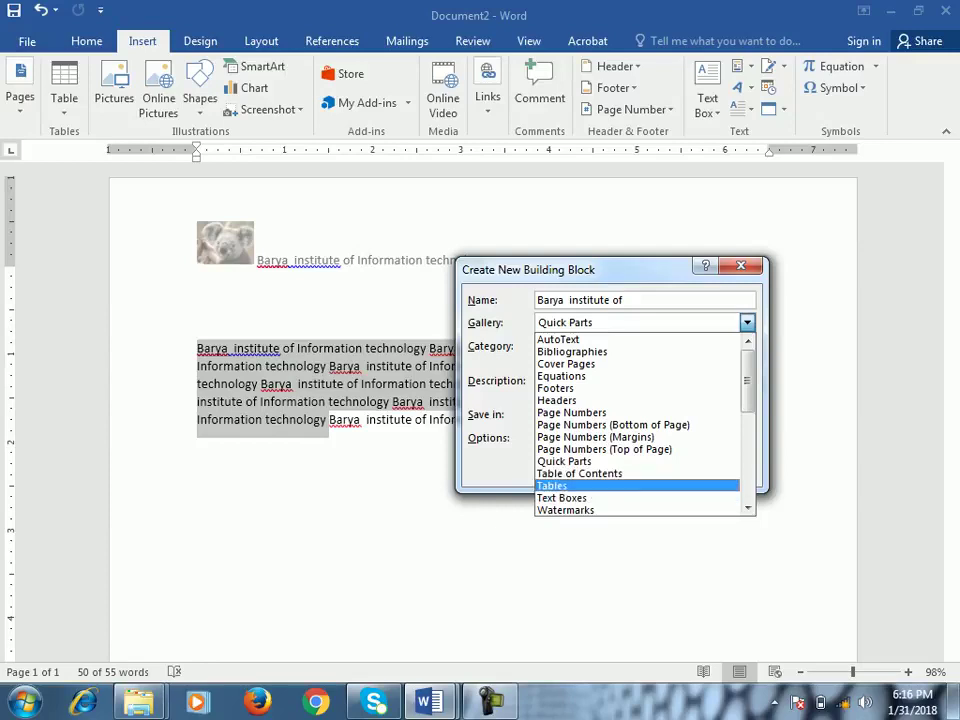
{"action": "key", "text": "Up"}
{"action": "key", "text": "Home"}
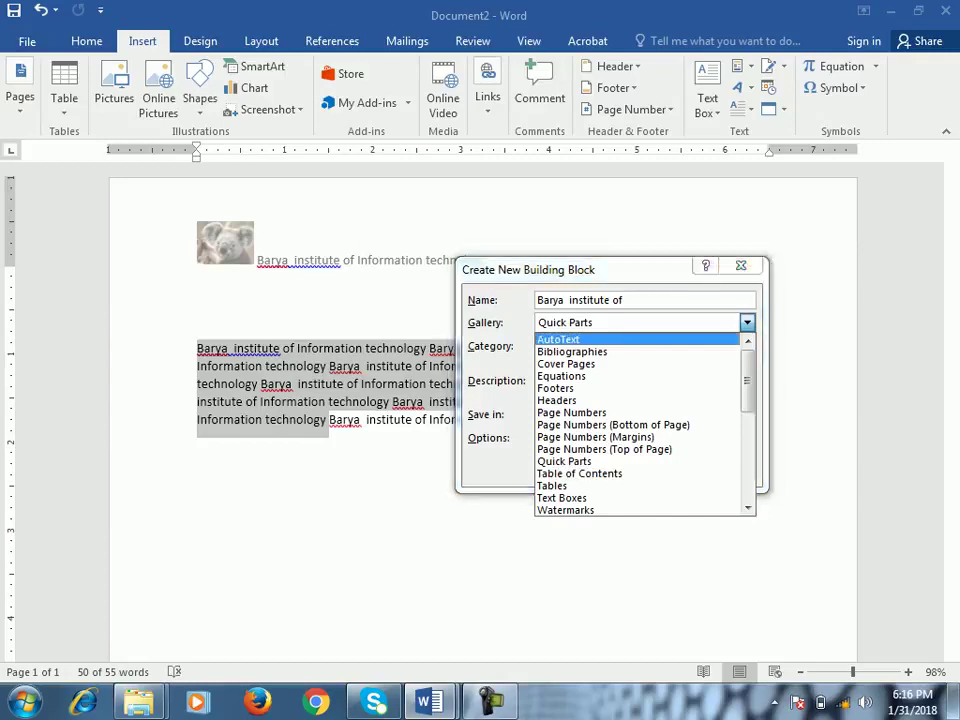
{"action": "key", "text": "Escape"}
{"action": "key", "text": "Return"}
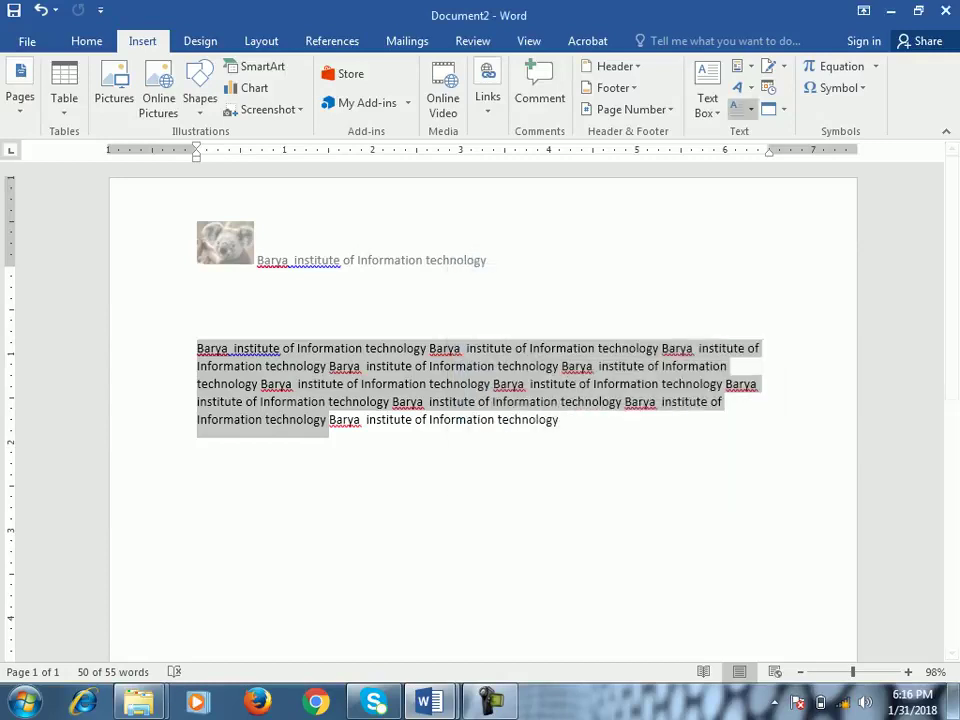
Step: Look through the Quick Parts choices and the WordArt styles without applying any to the selected paragraph
{"action": "key", "text": "alt+n"}
{"action": "key", "text": "q"}
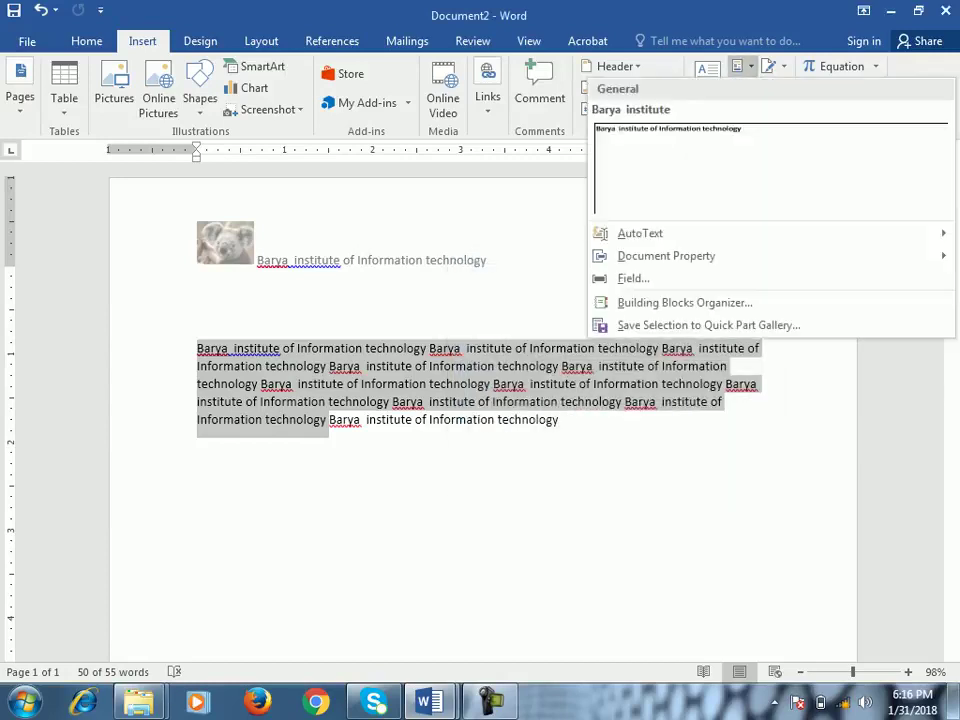
{"action": "key", "text": "Escape"}
{"action": "key", "text": "Down"}
{"action": "key", "text": "Return"}
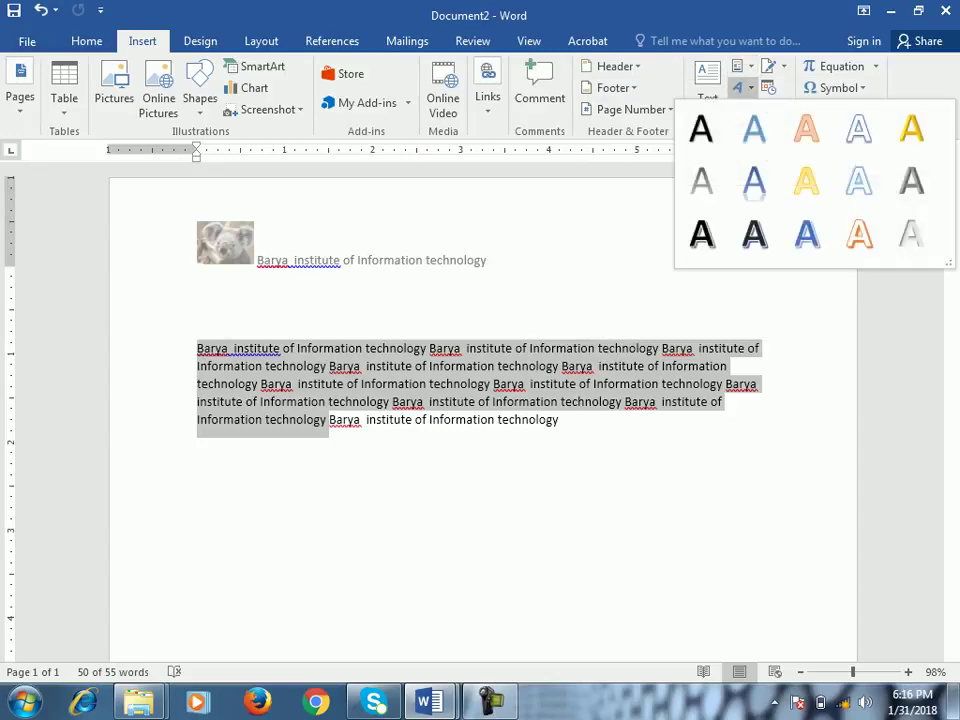
{"action": "key", "text": "Escape"}
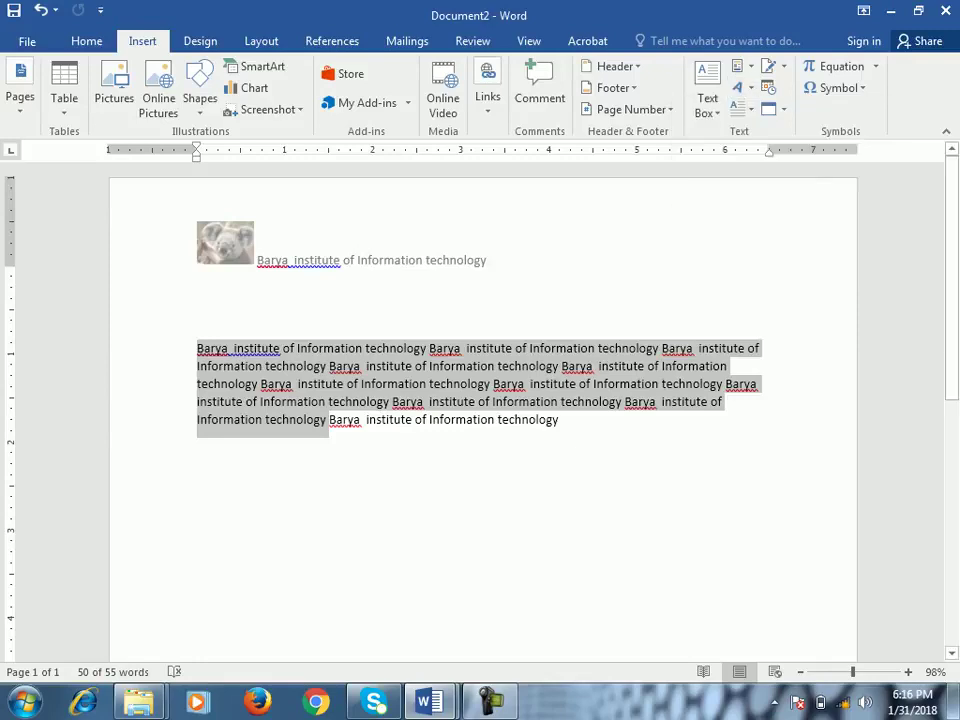
Step: Add a new line below the body paragraph and insert WordArt there in the orange-outlined style with a hard shadow
{"action": "left_click", "coordinate": [559, 420]}
{"action": "key", "text": "Return"}
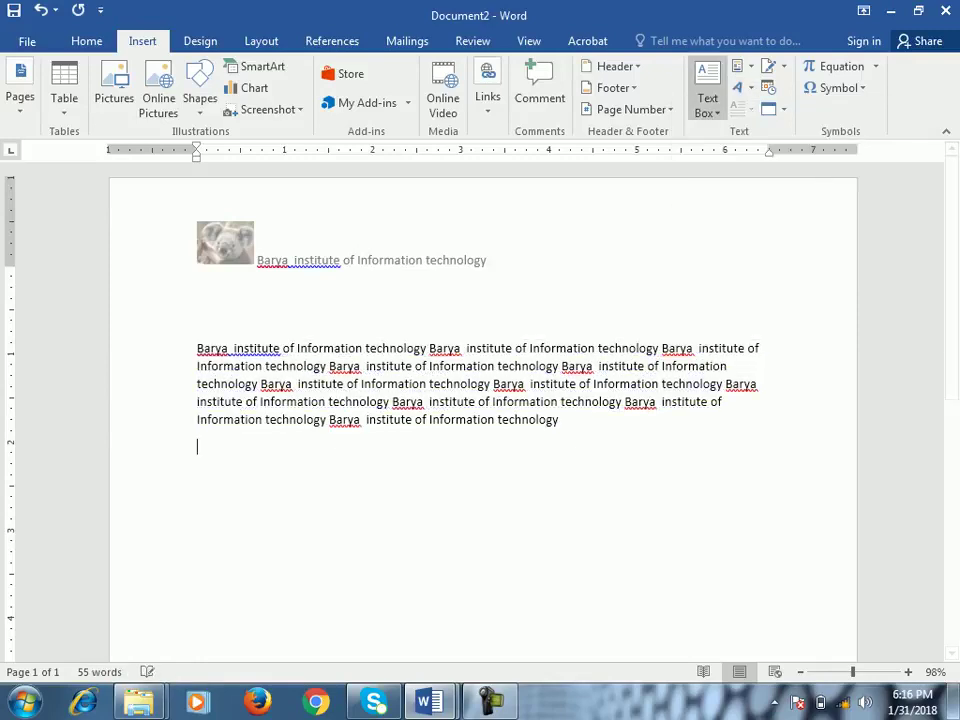
{"action": "left_click", "coordinate": [737, 87]}
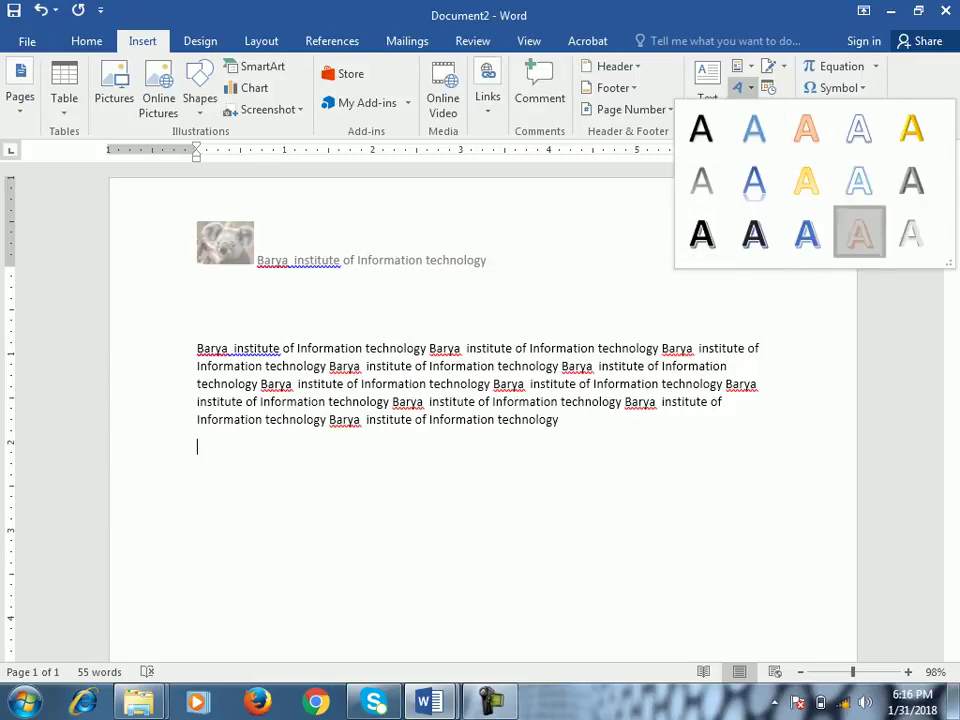
{"action": "left_click", "coordinate": [859, 234]}
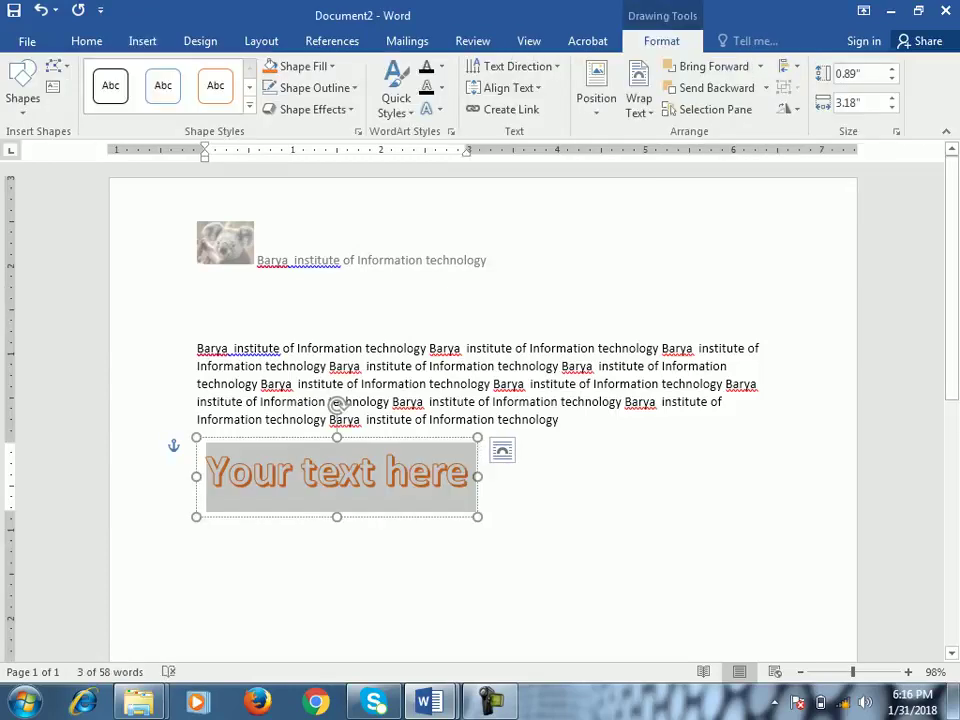
Step: Replace the WordArt's placeholder text with "Barya Institute", keeping the WordArt formatting
{"action": "key", "text": "ctrl+v"}
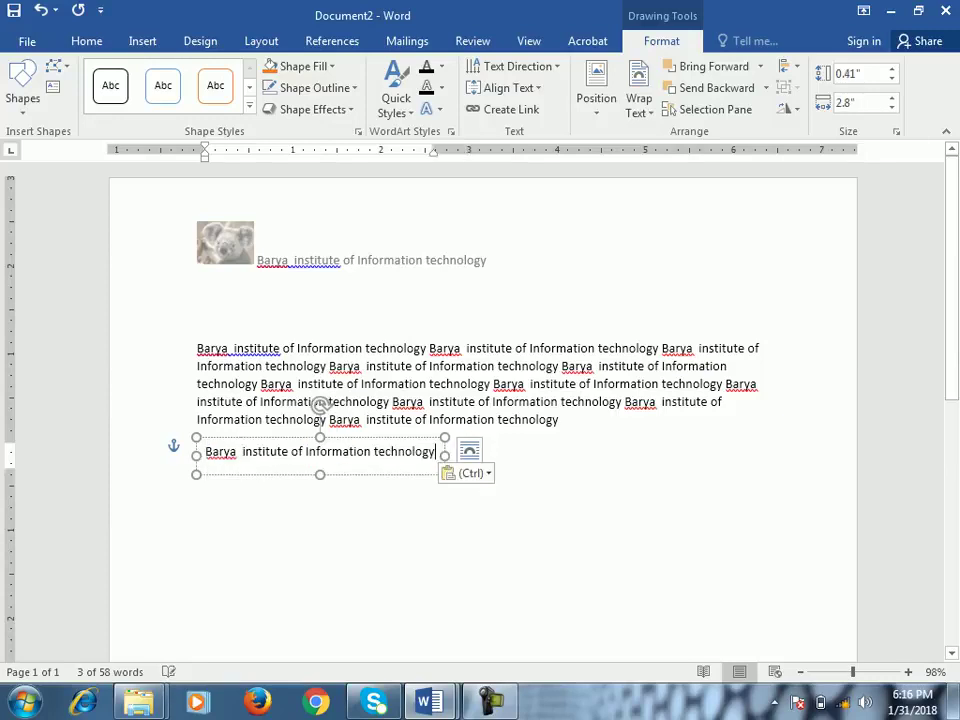
{"action": "key", "text": "ctrl+z"}
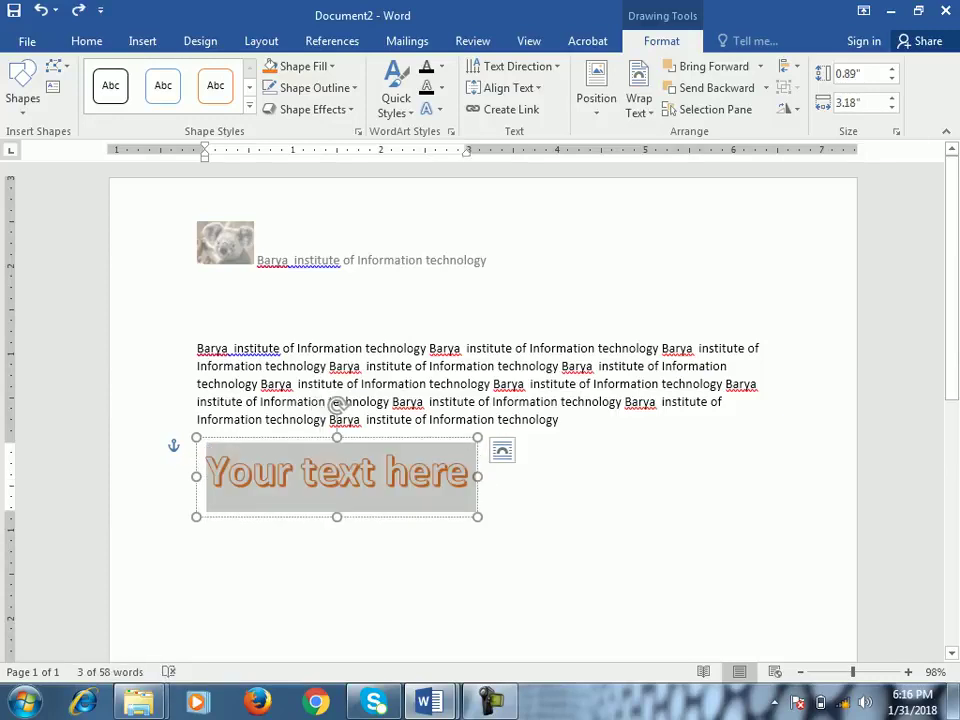
{"action": "type", "text": "Barya i"}
{"action": "key", "text": "BackSpace"}
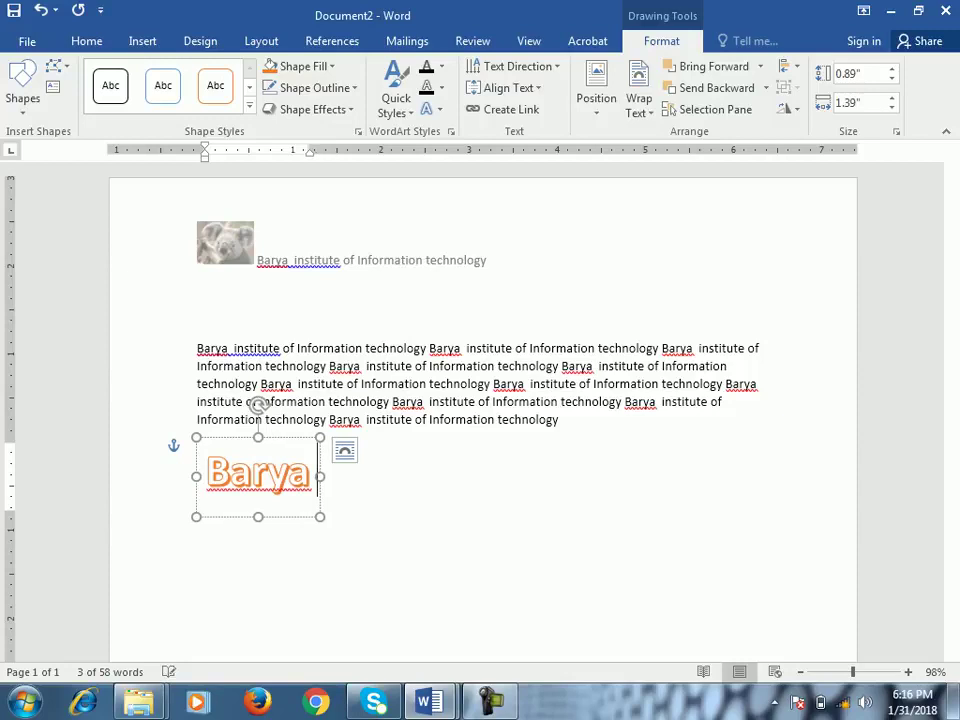
{"action": "type", "text": "in"}
{"action": "key", "text": "BackSpace"}
{"action": "key", "text": "BackSpace"}
{"action": "type", "text": "In"}
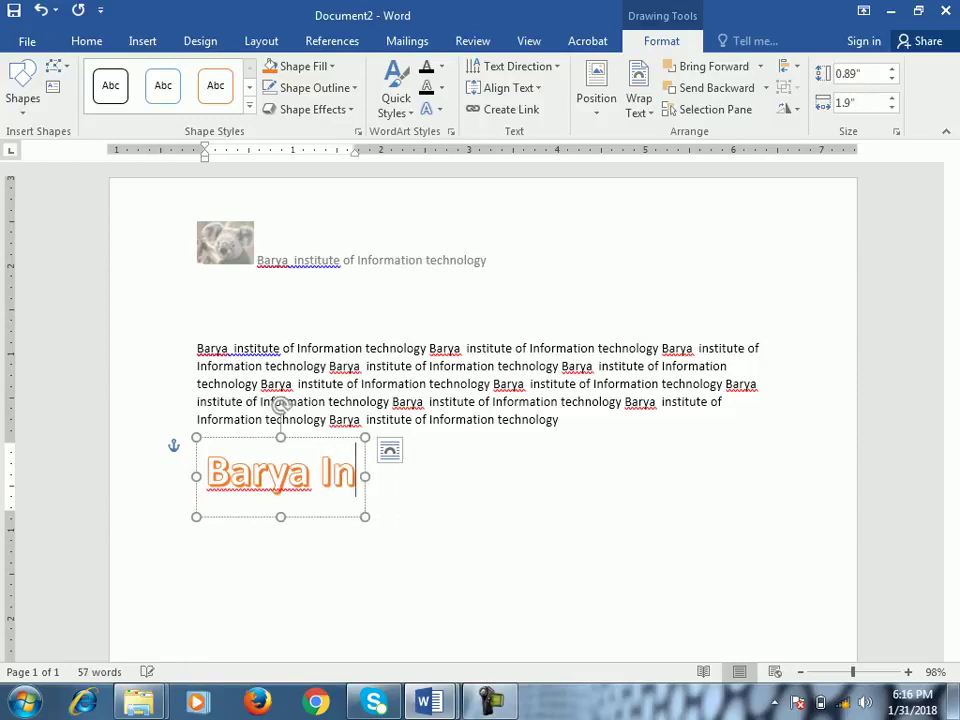
{"action": "type", "text": "stitute"}
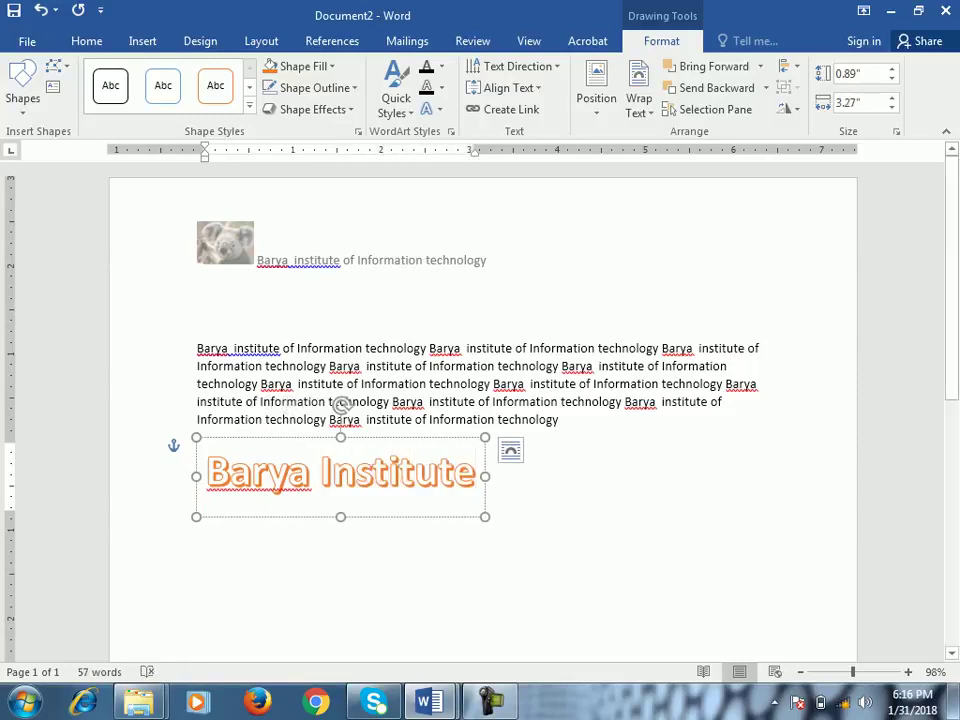
Step: Move the "Barya Institute" WordArt up beside the header text, near the page's upper-right corner, and deselect it
{"action": "left_click", "coordinate": [197, 446]}
{"action": "left_click", "coordinate": [414, 470]}
{"action": "left_click_drag", "start_coordinate": [414, 437], "coordinate": [681, 178]}
{"action": "left_click", "coordinate": [560, 470]}
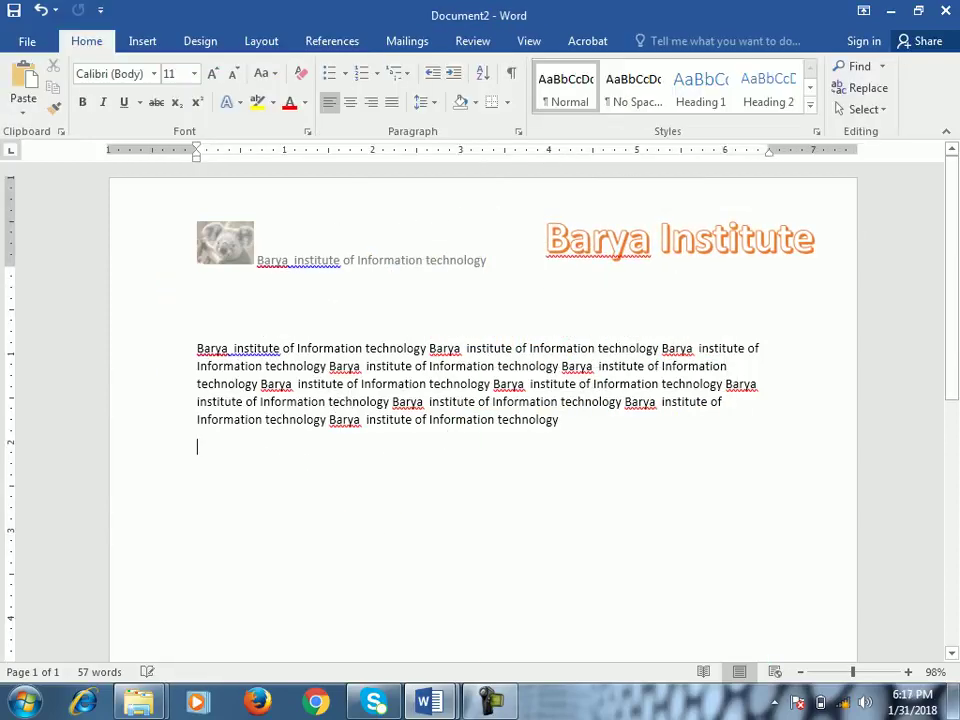
{"action": "left_click", "coordinate": [142, 41]}
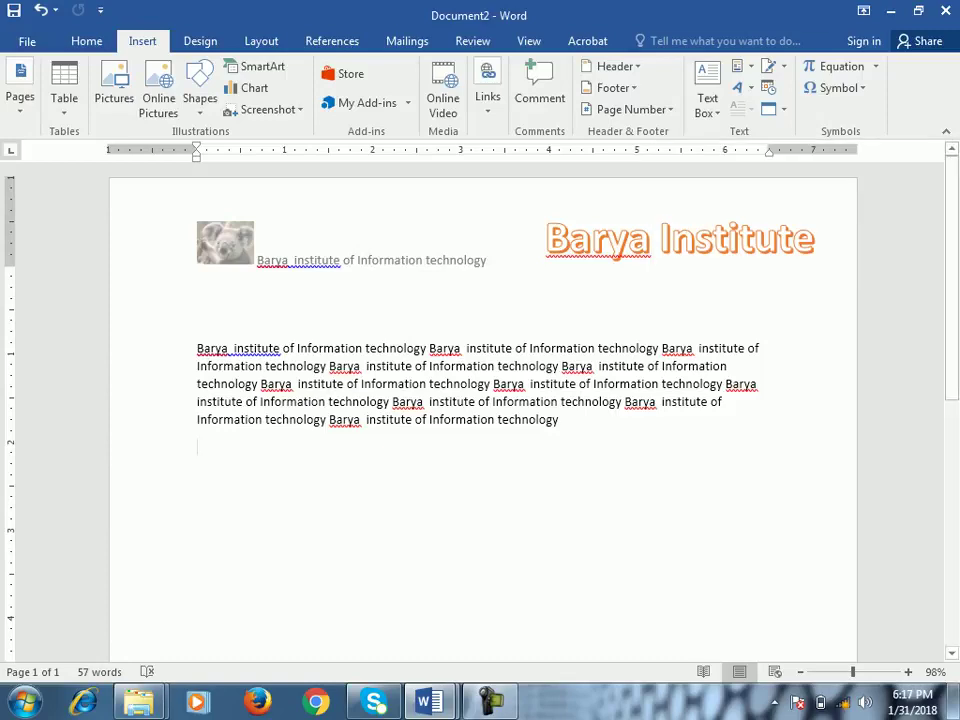
{"action": "left_click", "coordinate": [490, 702]}
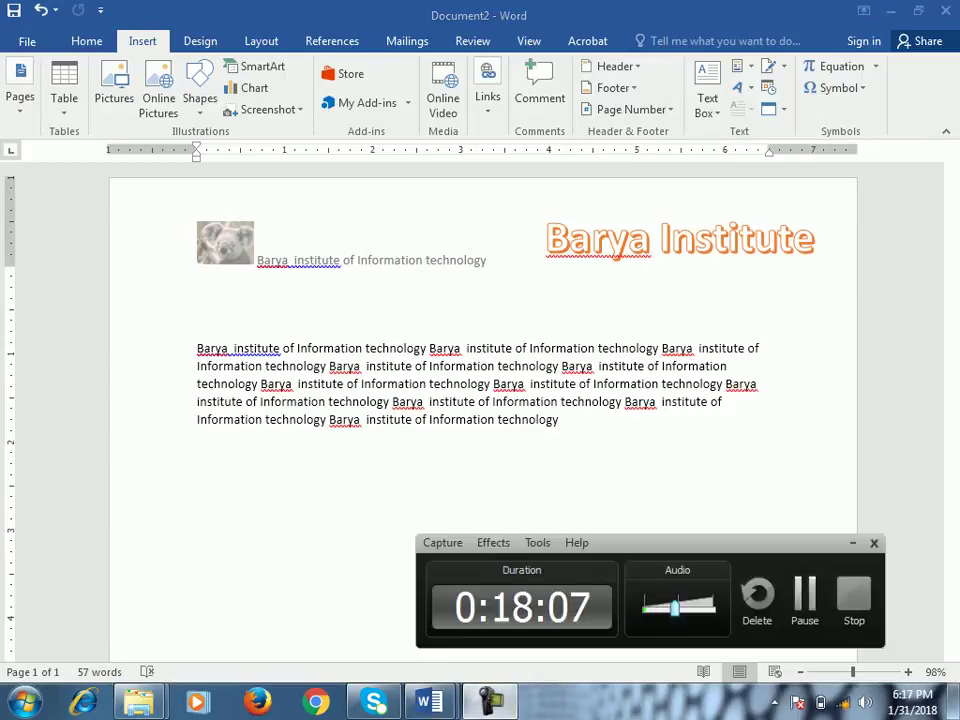